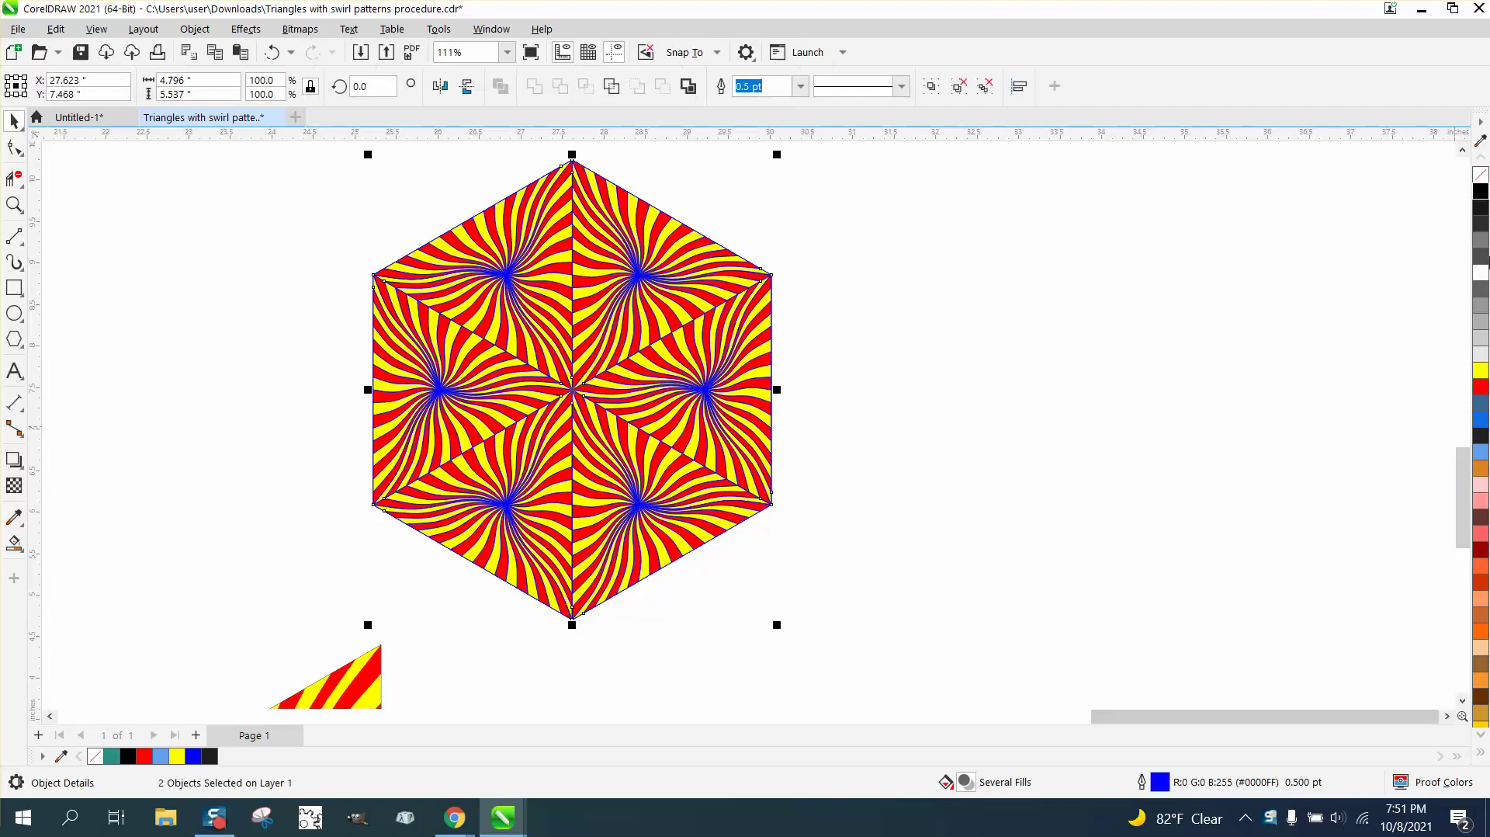
- Try the hexagon pattern with no outline and with two lighter blue outlines, then set its outline colour to blue (#0000FF)
{"action": "right_click", "coordinate": [1481, 175]}
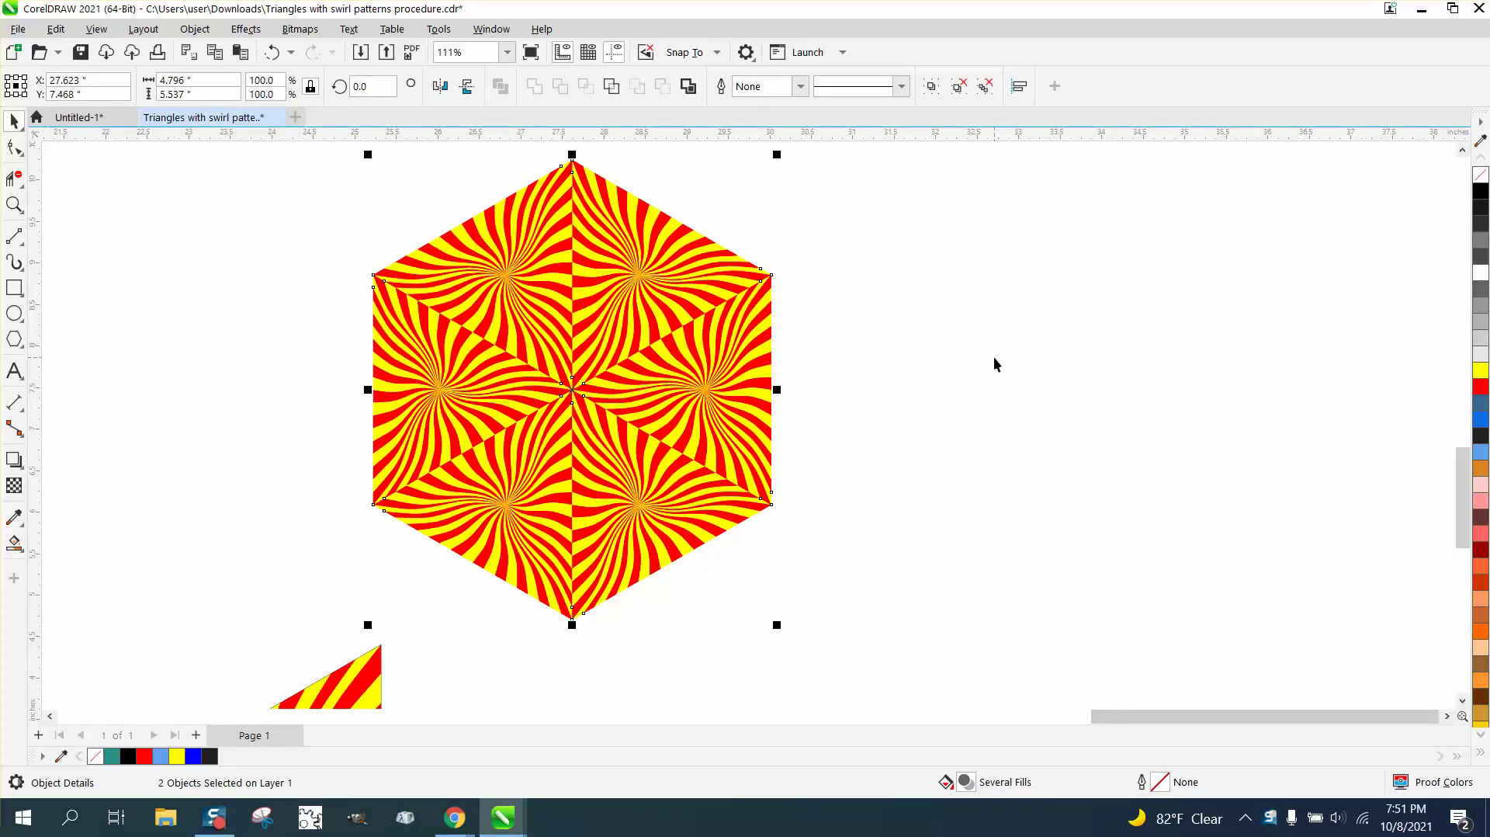
{"action": "right_click", "coordinate": [1483, 454]}
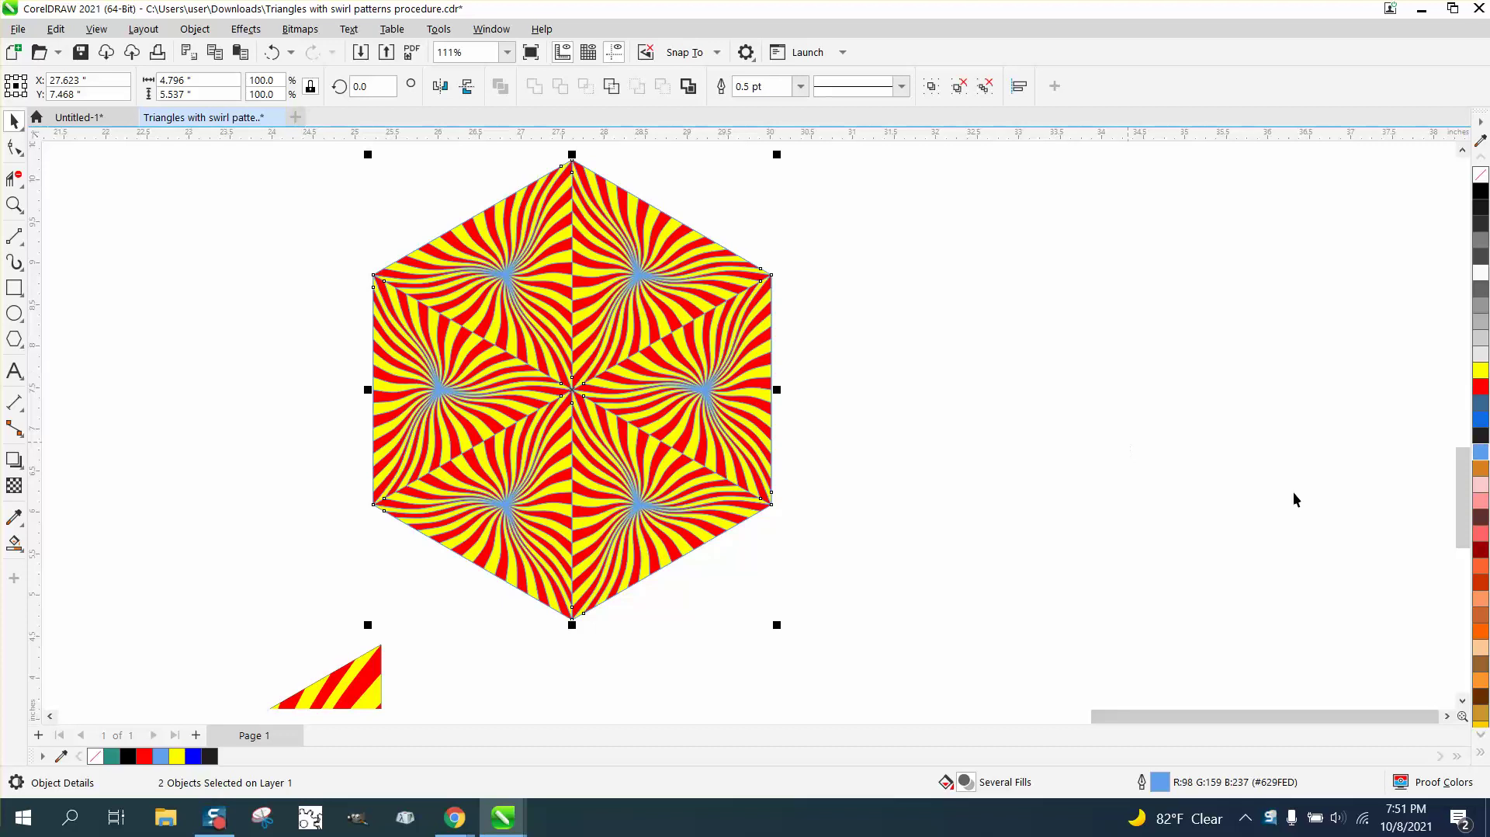
{"action": "left_click", "coordinate": [1482, 734]}
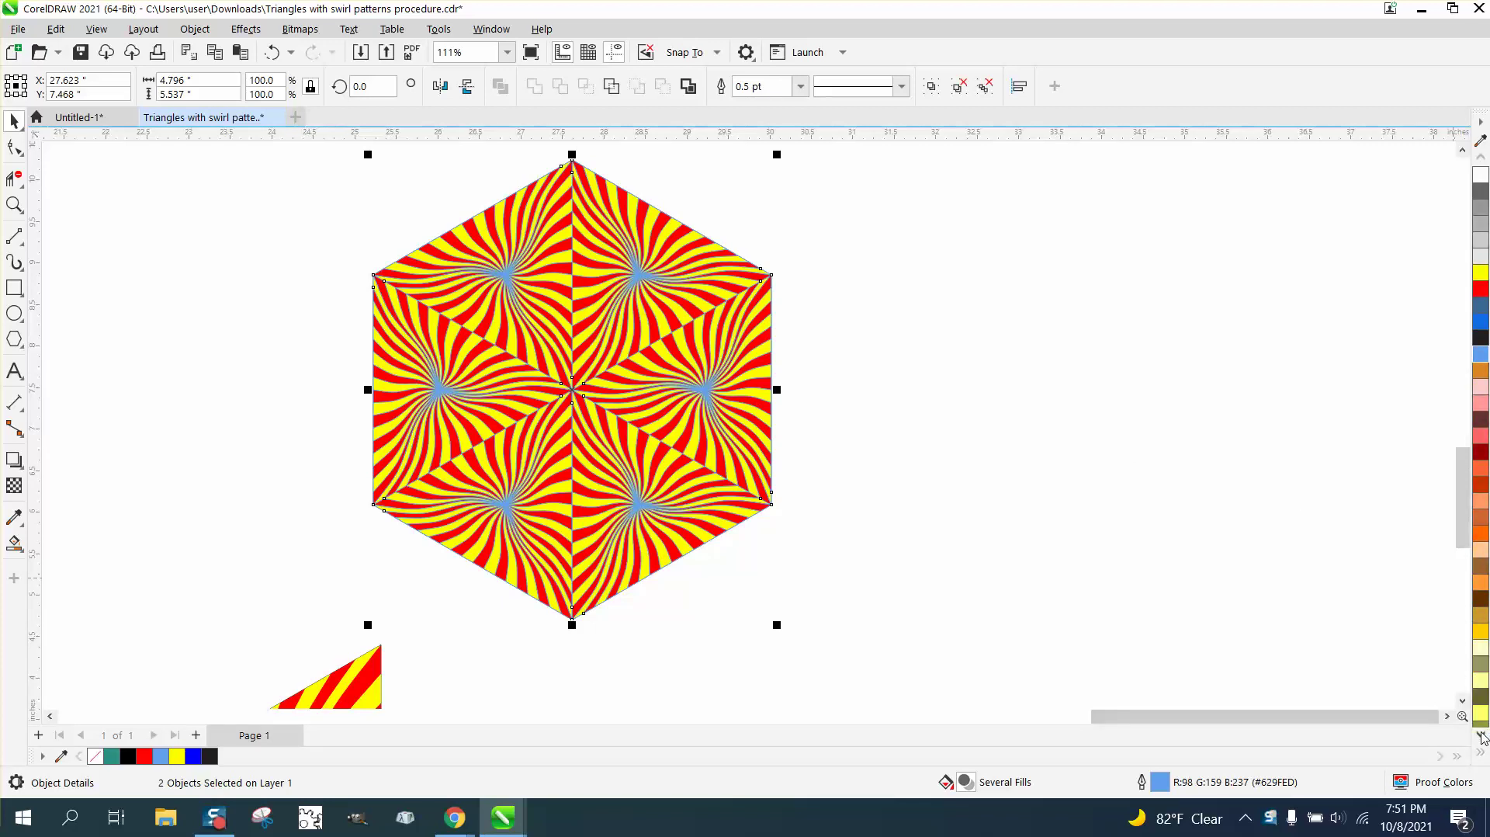
{"action": "left_click_drag", "start_coordinate": [1484, 737], "coordinate": [1484, 738]}
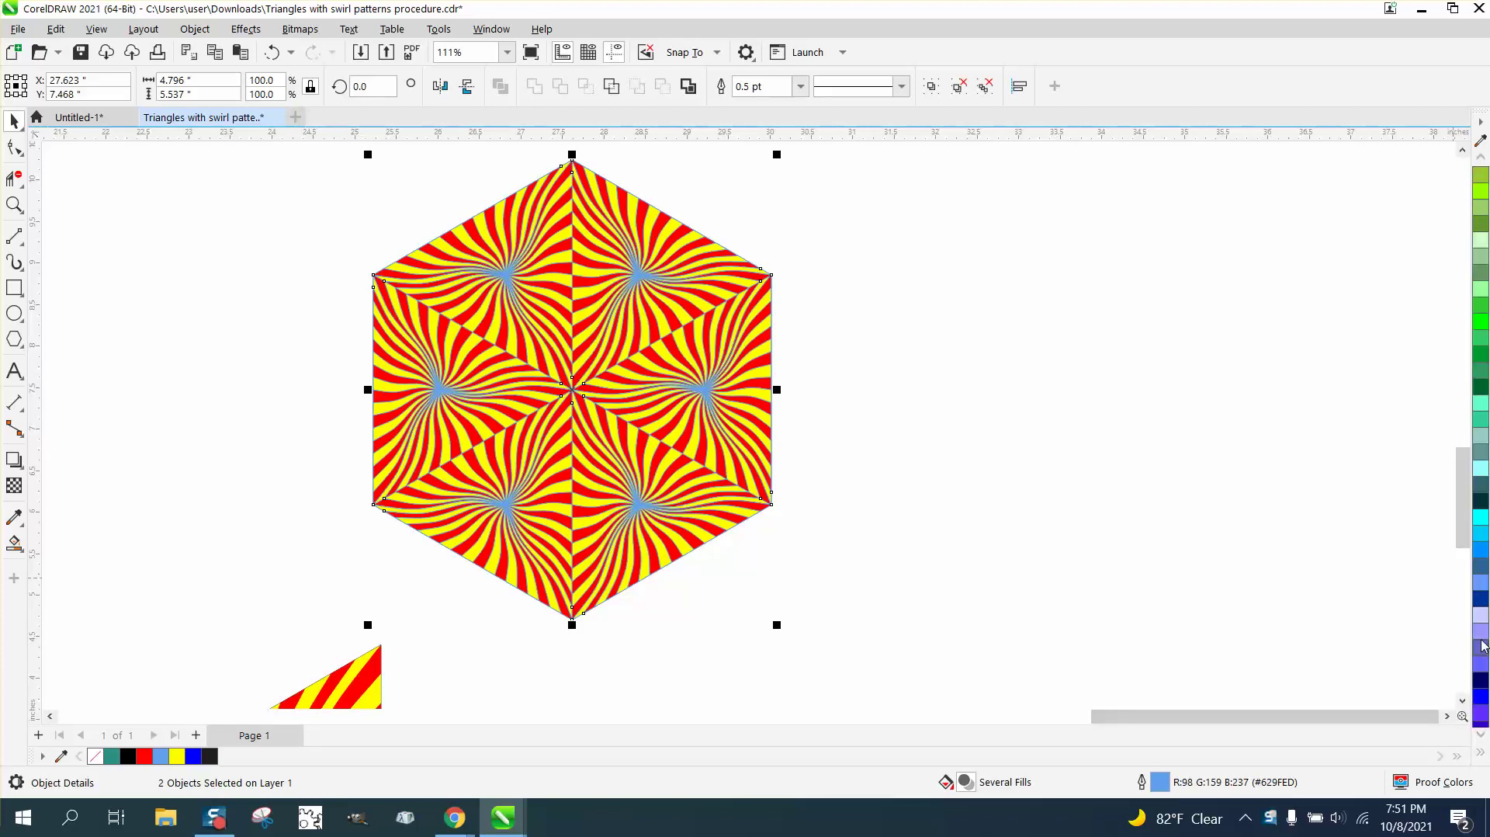
{"action": "right_click", "coordinate": [1482, 554]}
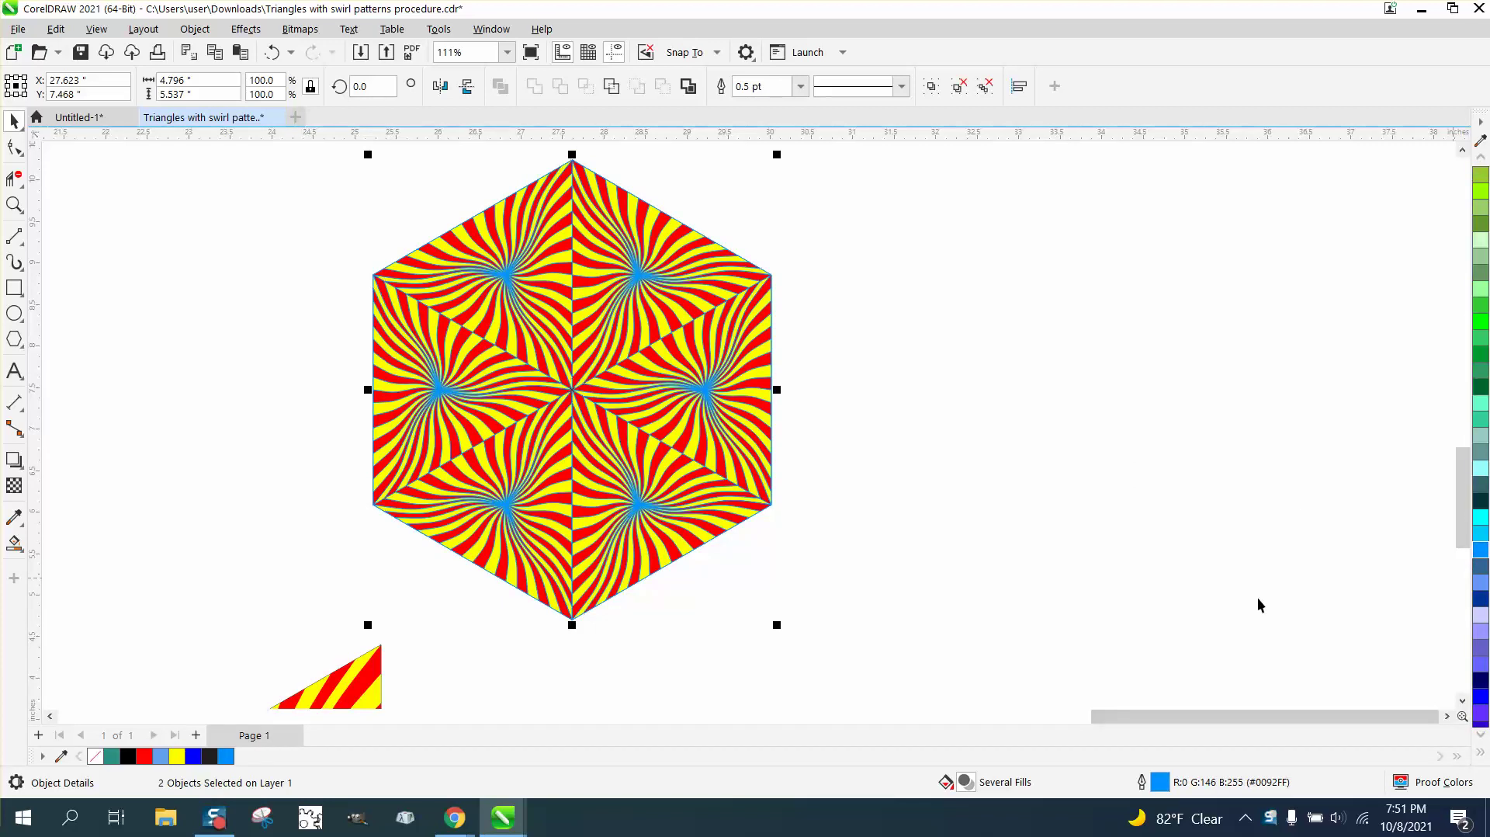
{"action": "right_click", "coordinate": [1482, 698]}
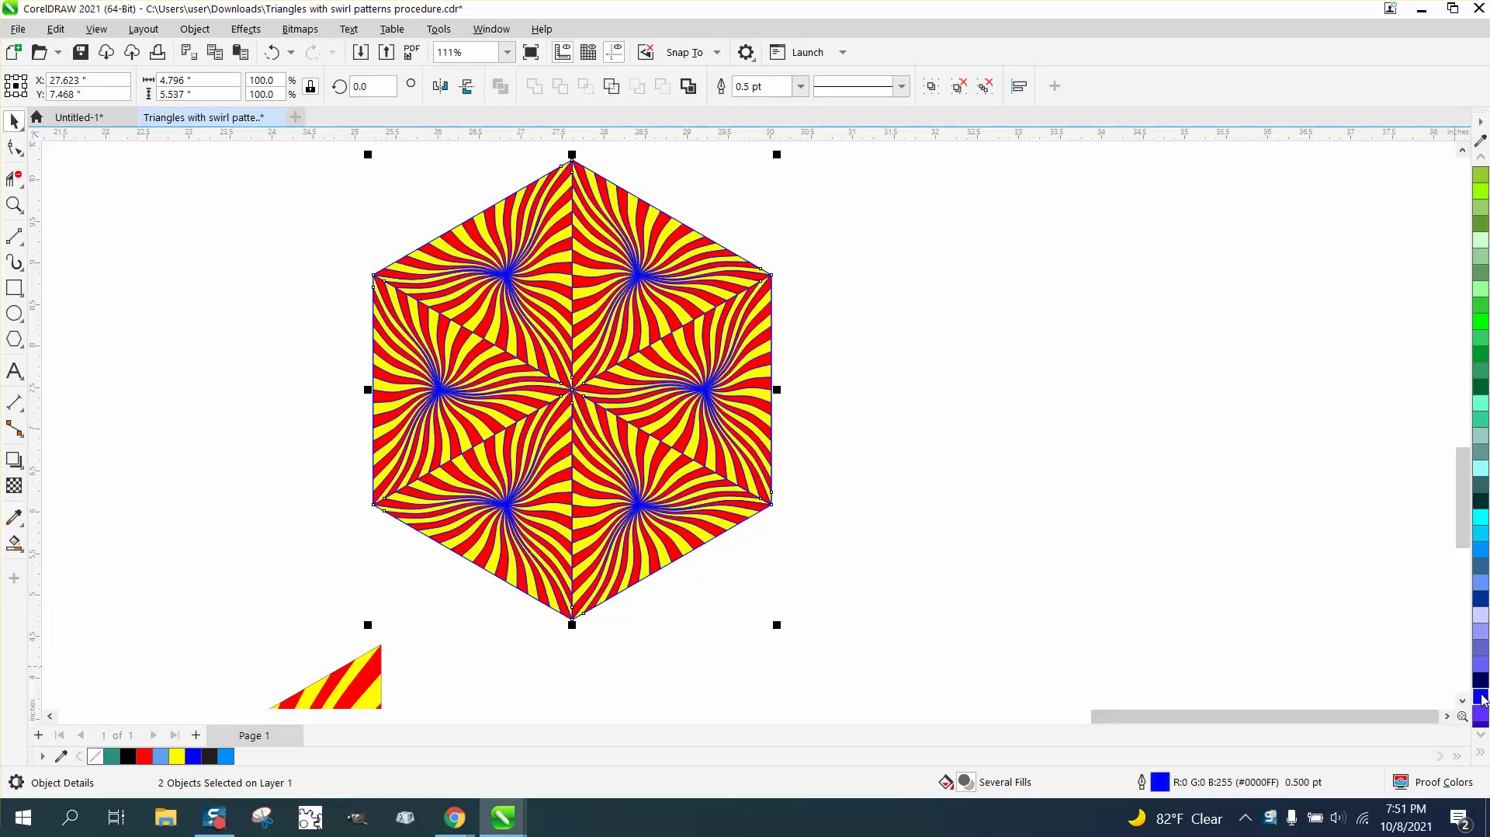
- Inspect the swirl centre in the hexagon's upper-left triangle up close and try a 1.0 pt outline width on the hexagon
{"action": "left_click", "coordinate": [14, 204]}
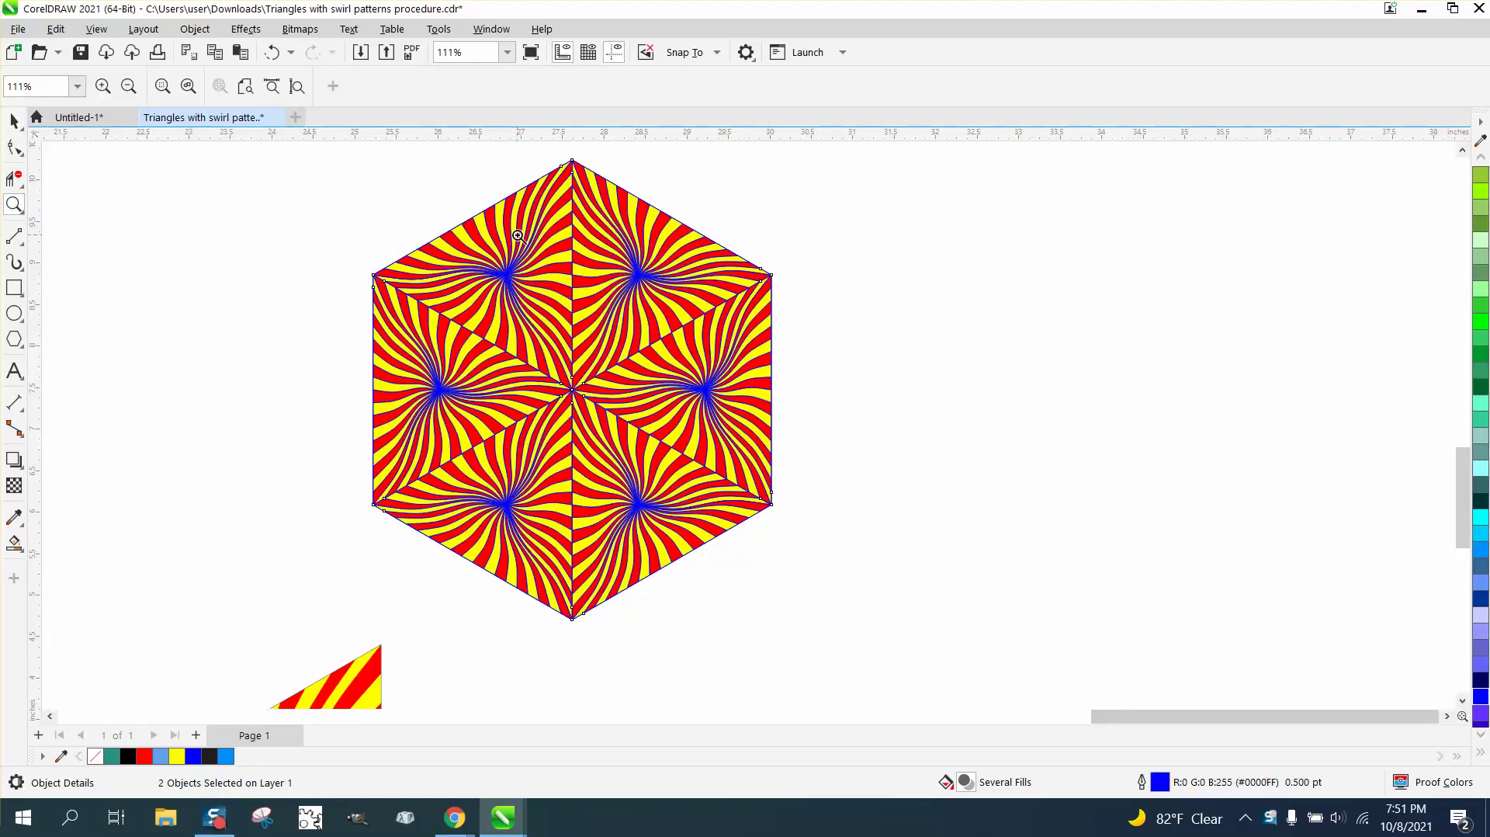
{"action": "left_click_drag", "start_coordinate": [508, 237], "coordinate": [578, 343]}
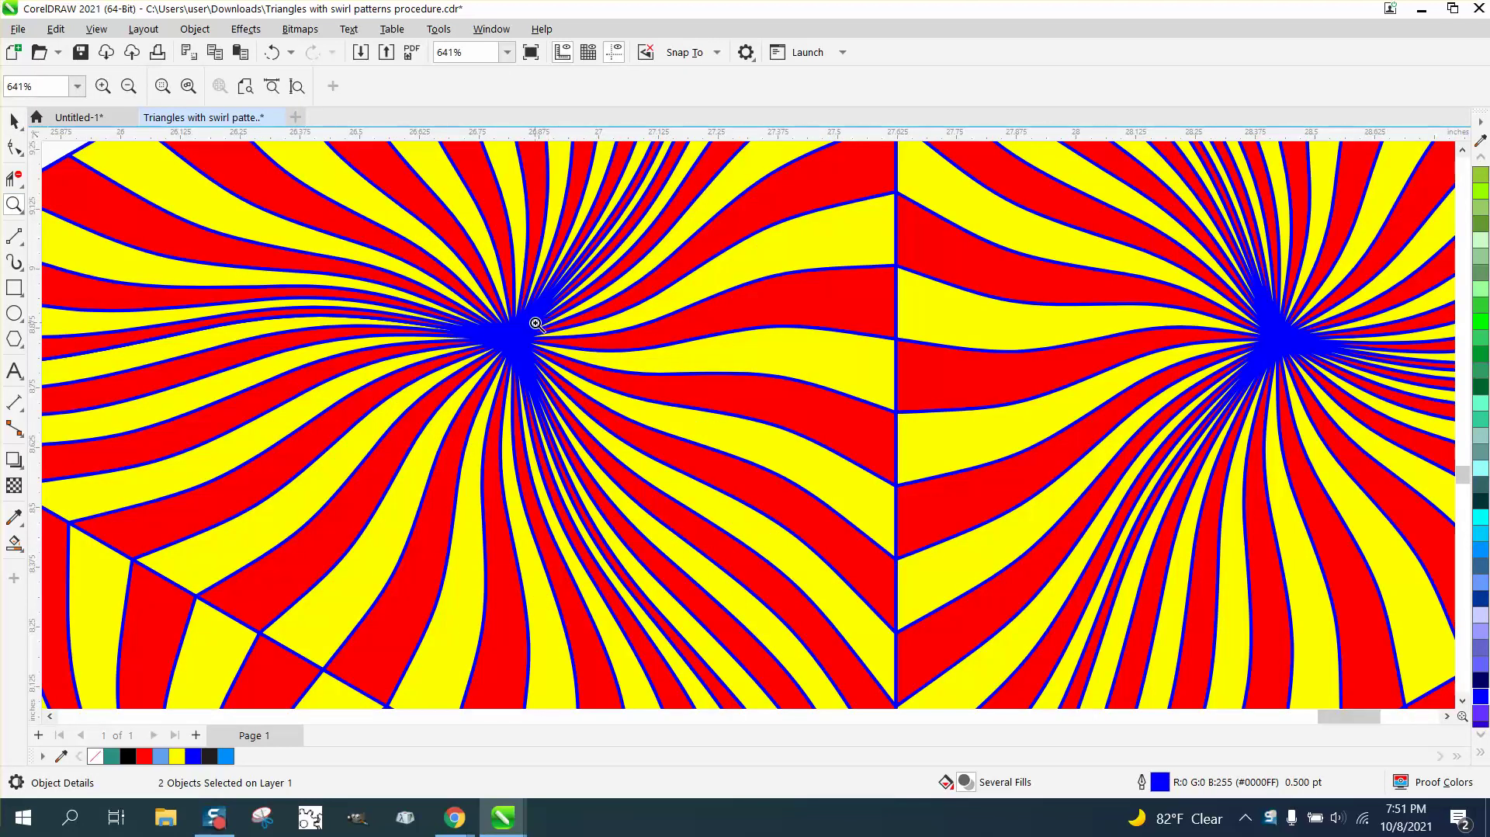
{"action": "scroll", "coordinate": [536, 323], "scroll_direction": "down", "scroll_amount": 5}
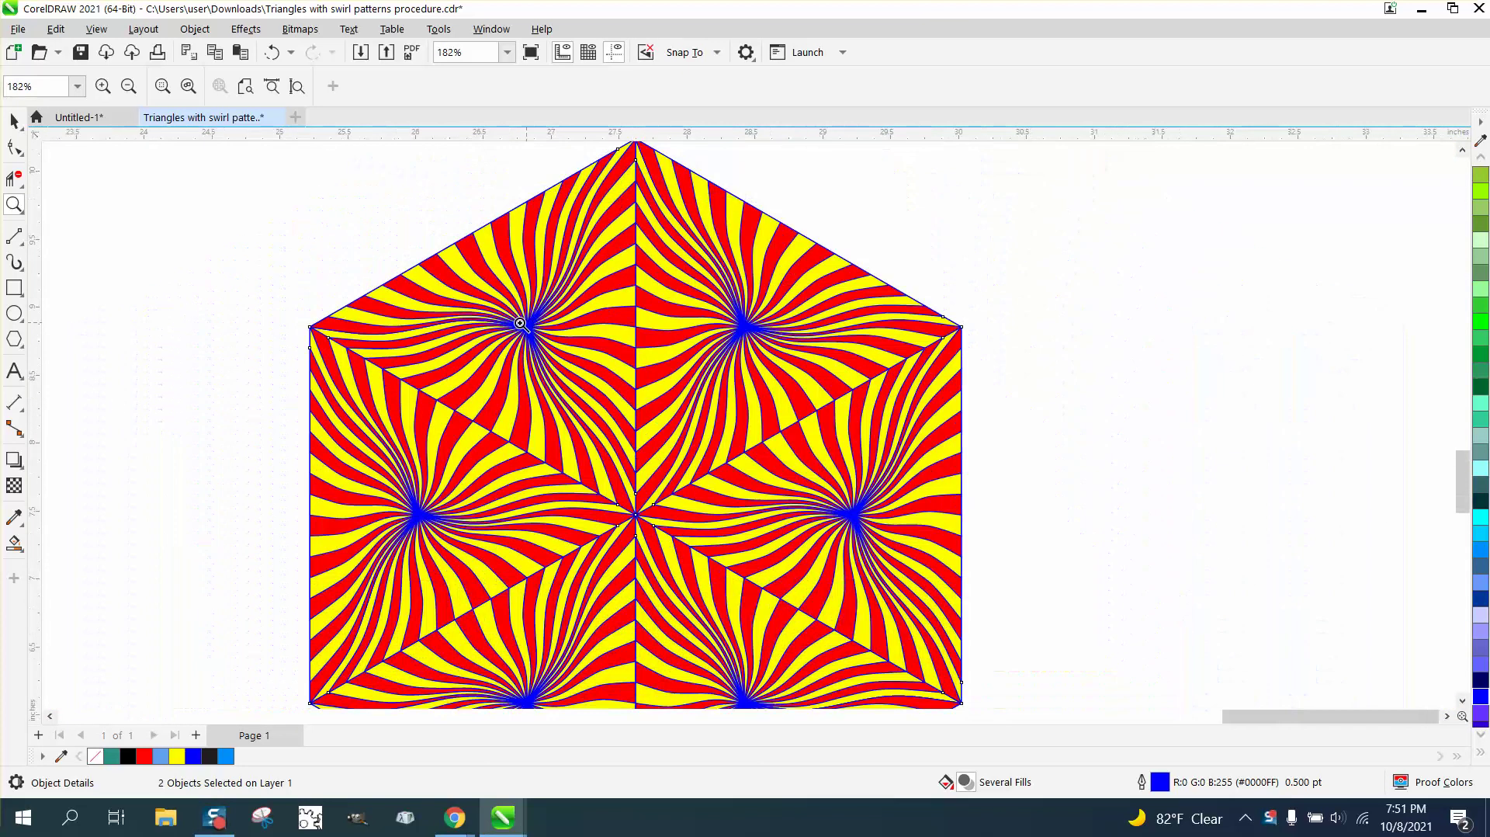
{"action": "left_click", "coordinate": [14, 120]}
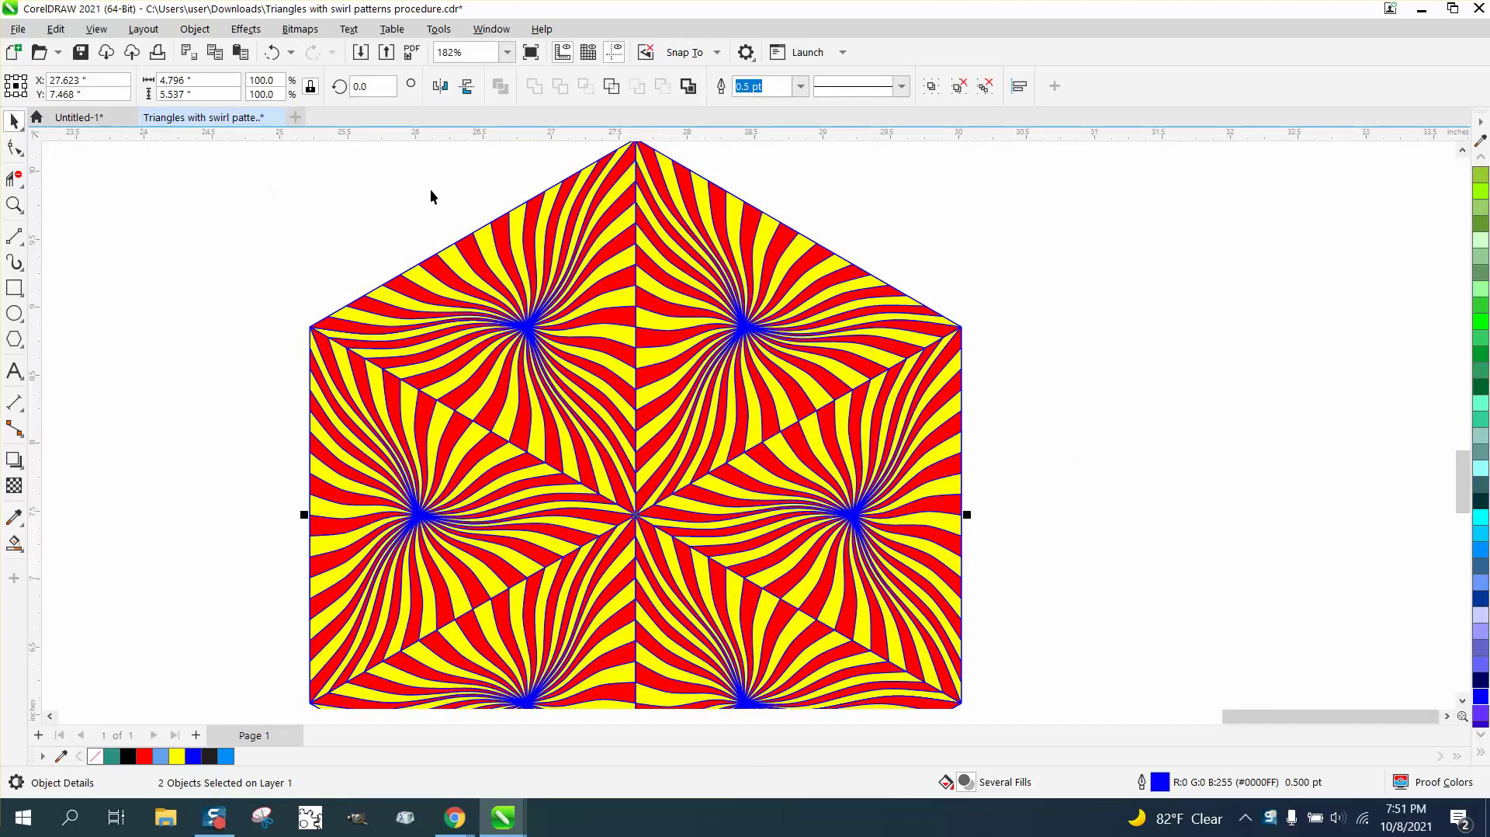
{"action": "left_click", "coordinate": [801, 86]}
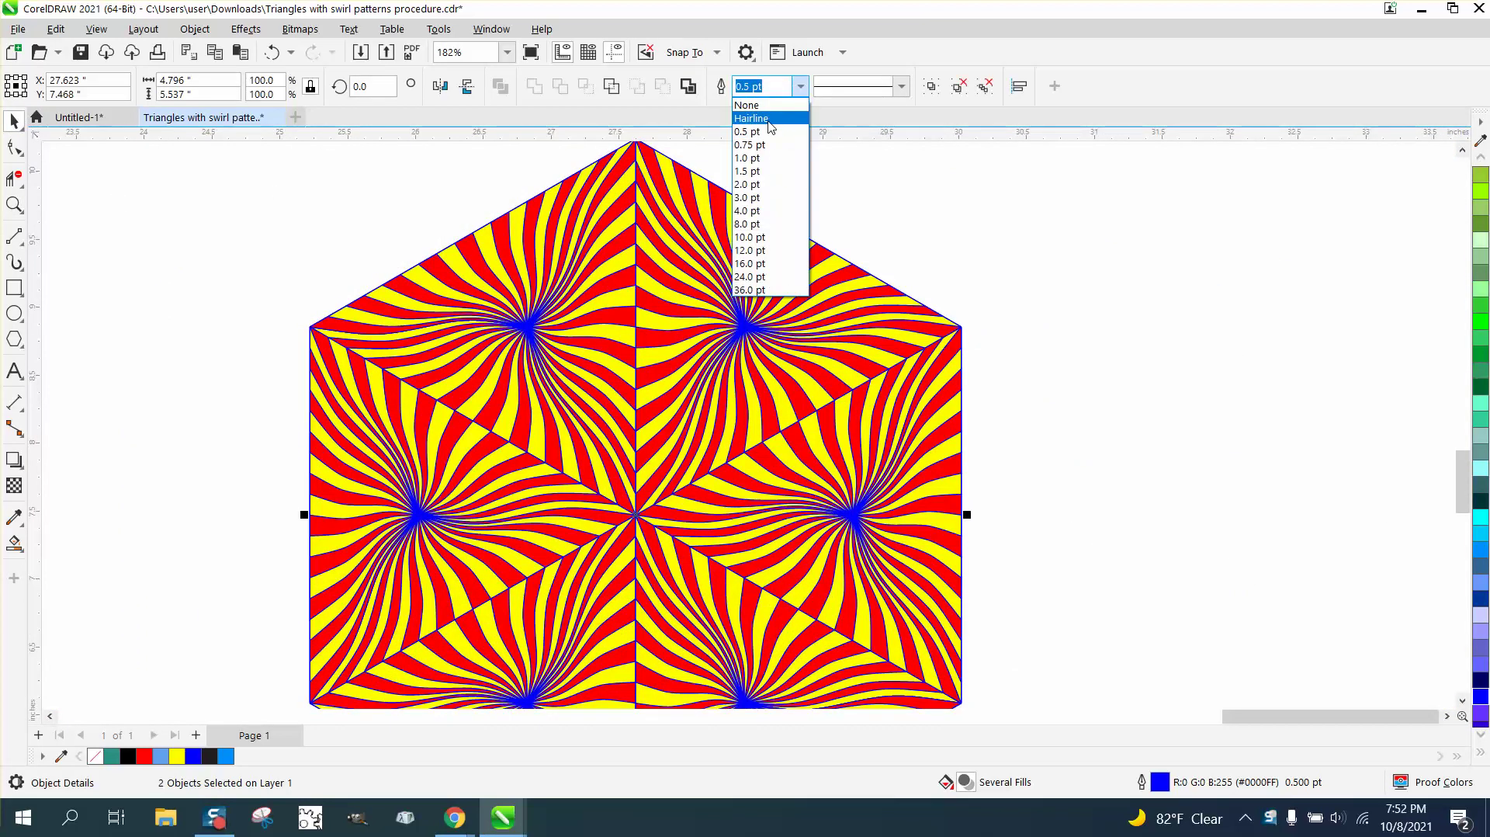
{"action": "left_click", "coordinate": [751, 158]}
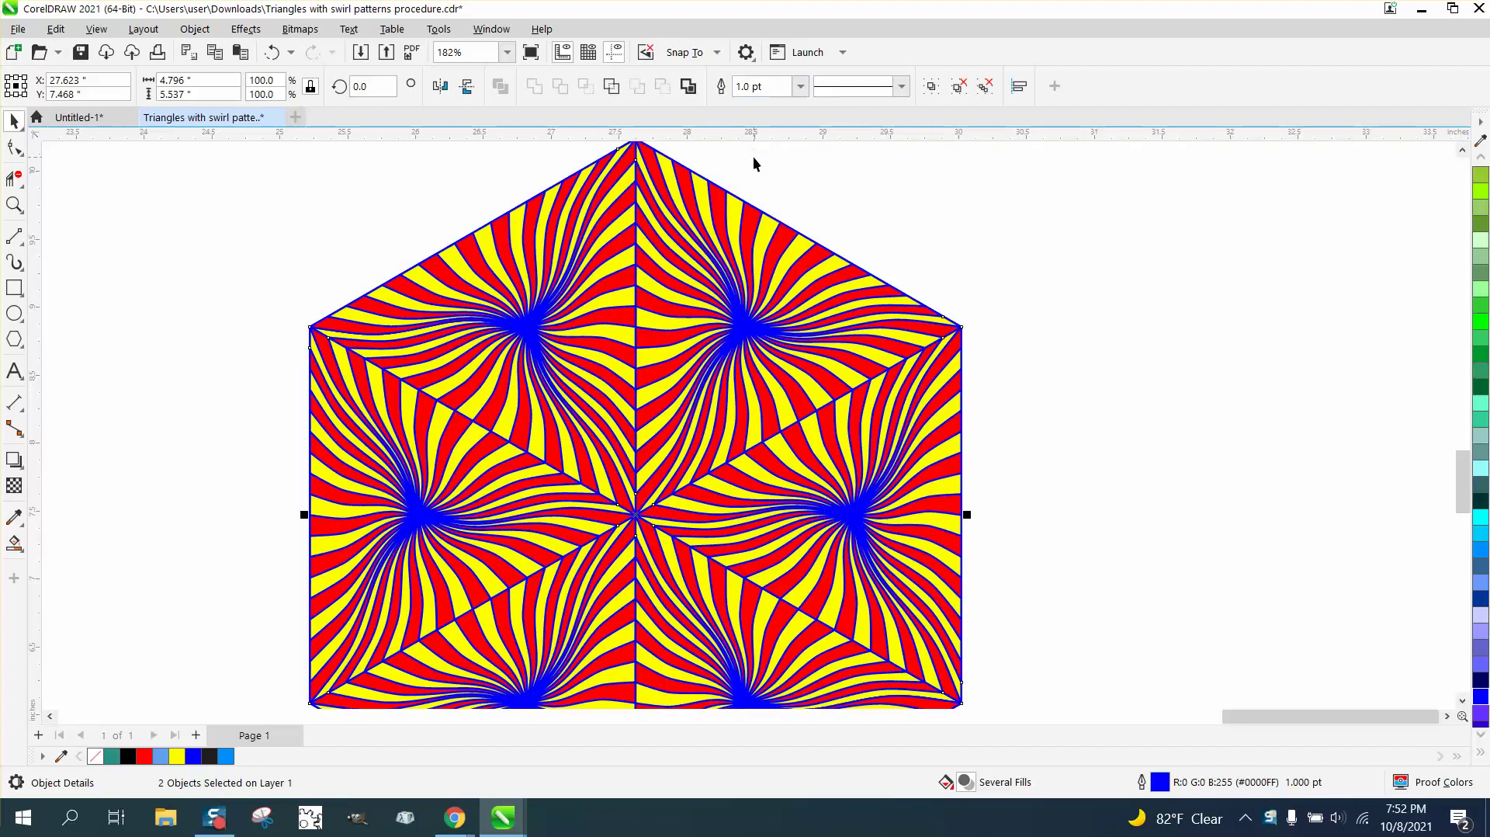
- Try the hexagon's outline at hairline and 10.0 pt widths, undoing the 10.0 pt change
{"action": "left_click", "coordinate": [800, 86]}
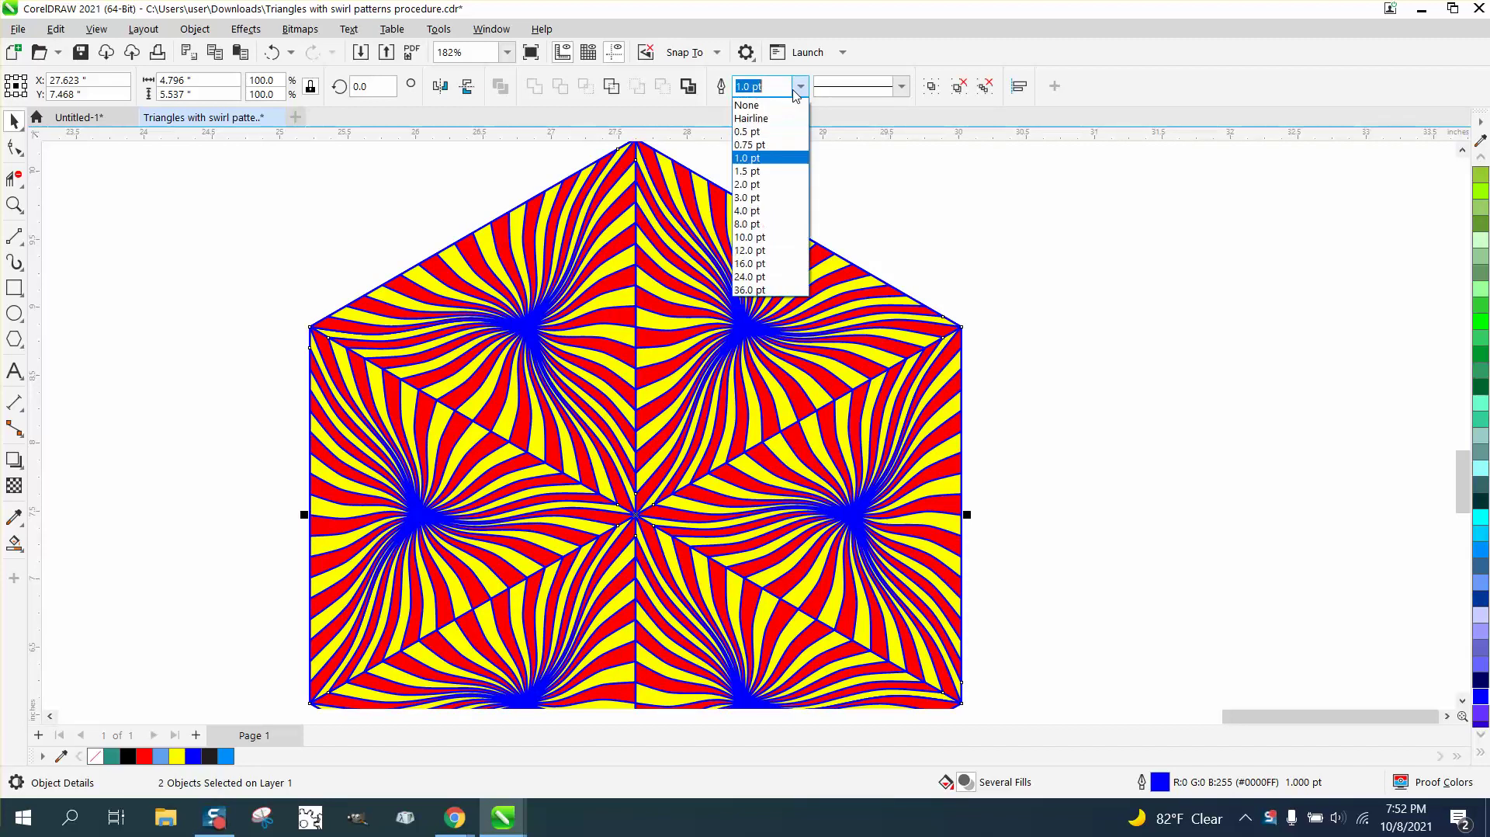
{"action": "left_click", "coordinate": [762, 119]}
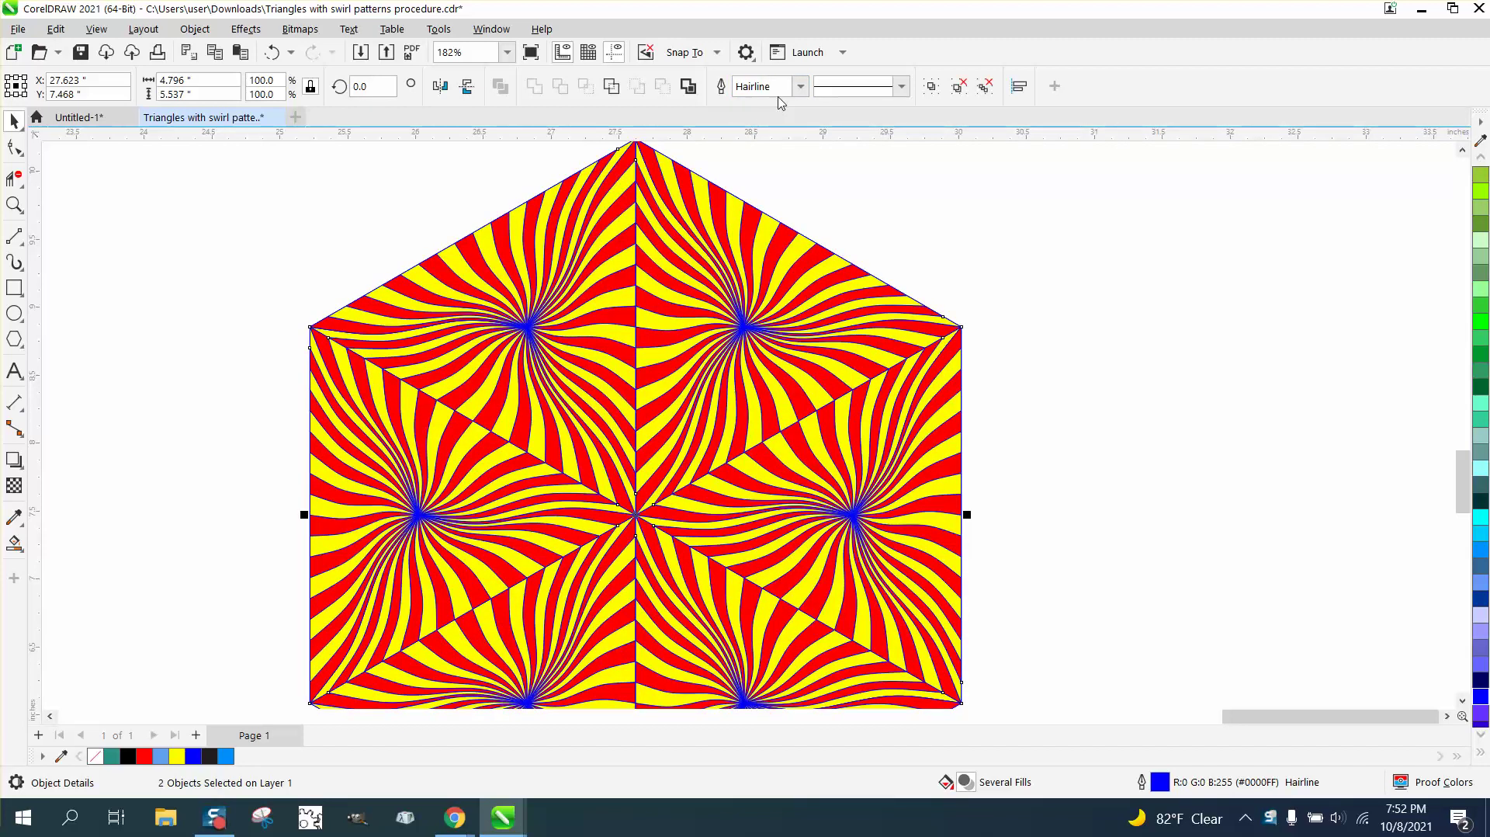
{"action": "left_click", "coordinate": [801, 86]}
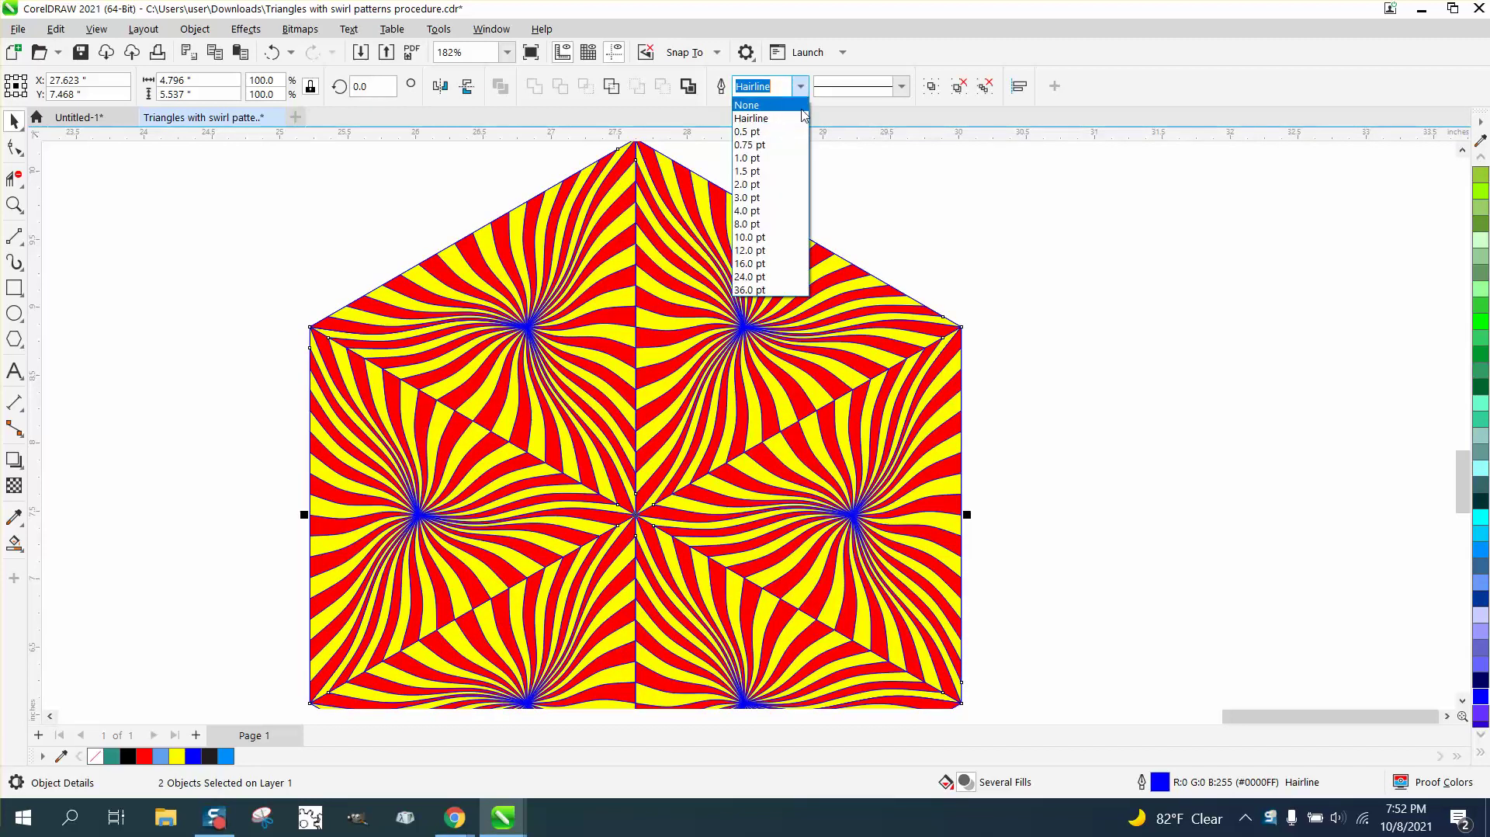
{"action": "left_click", "coordinate": [774, 241]}
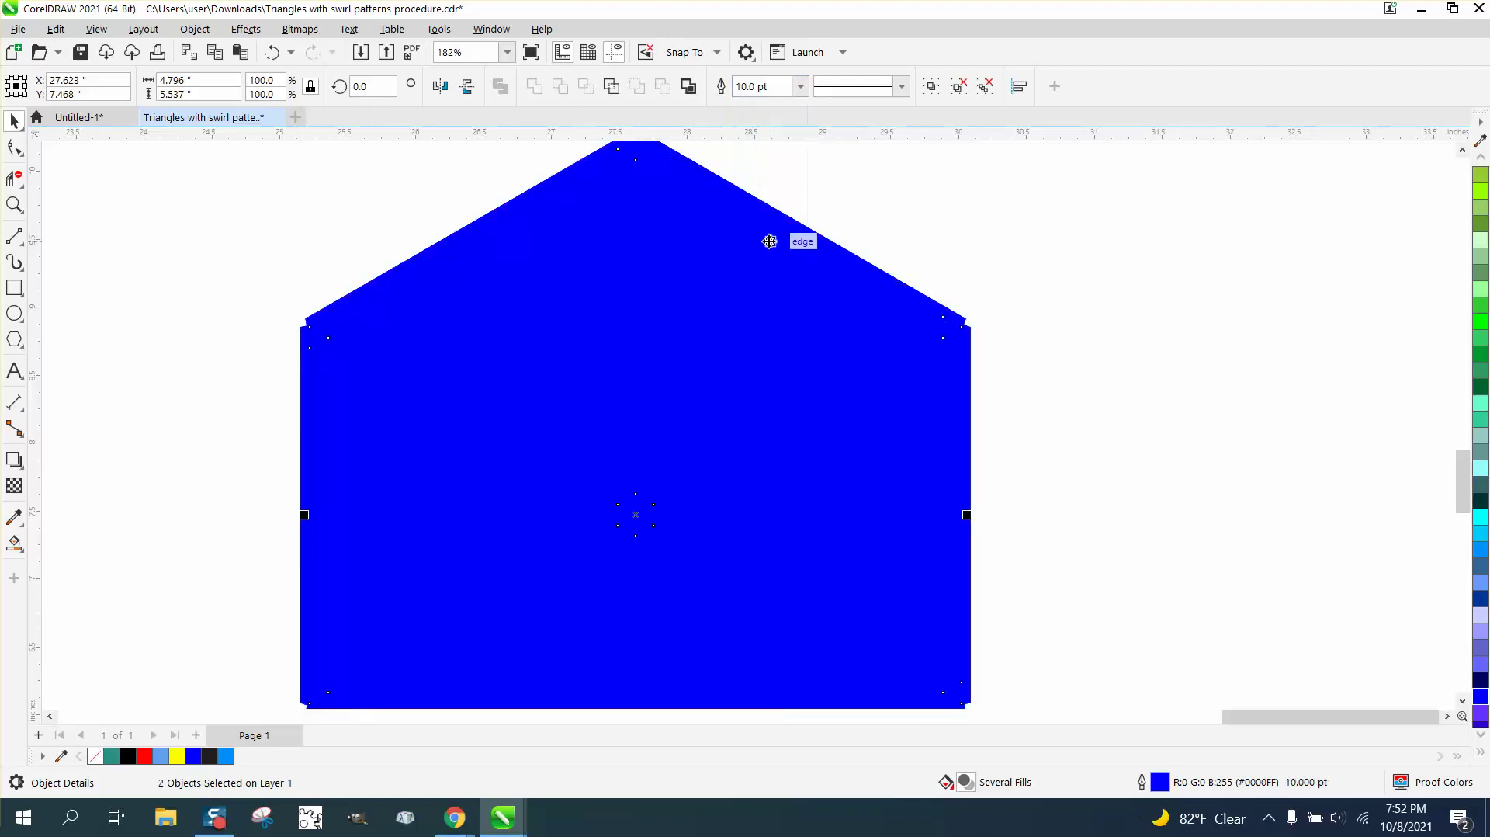
{"action": "left_click", "coordinate": [272, 52]}
- Set the hexagon pattern's outline width to 3.0 pt
{"action": "left_click", "coordinate": [801, 86]}
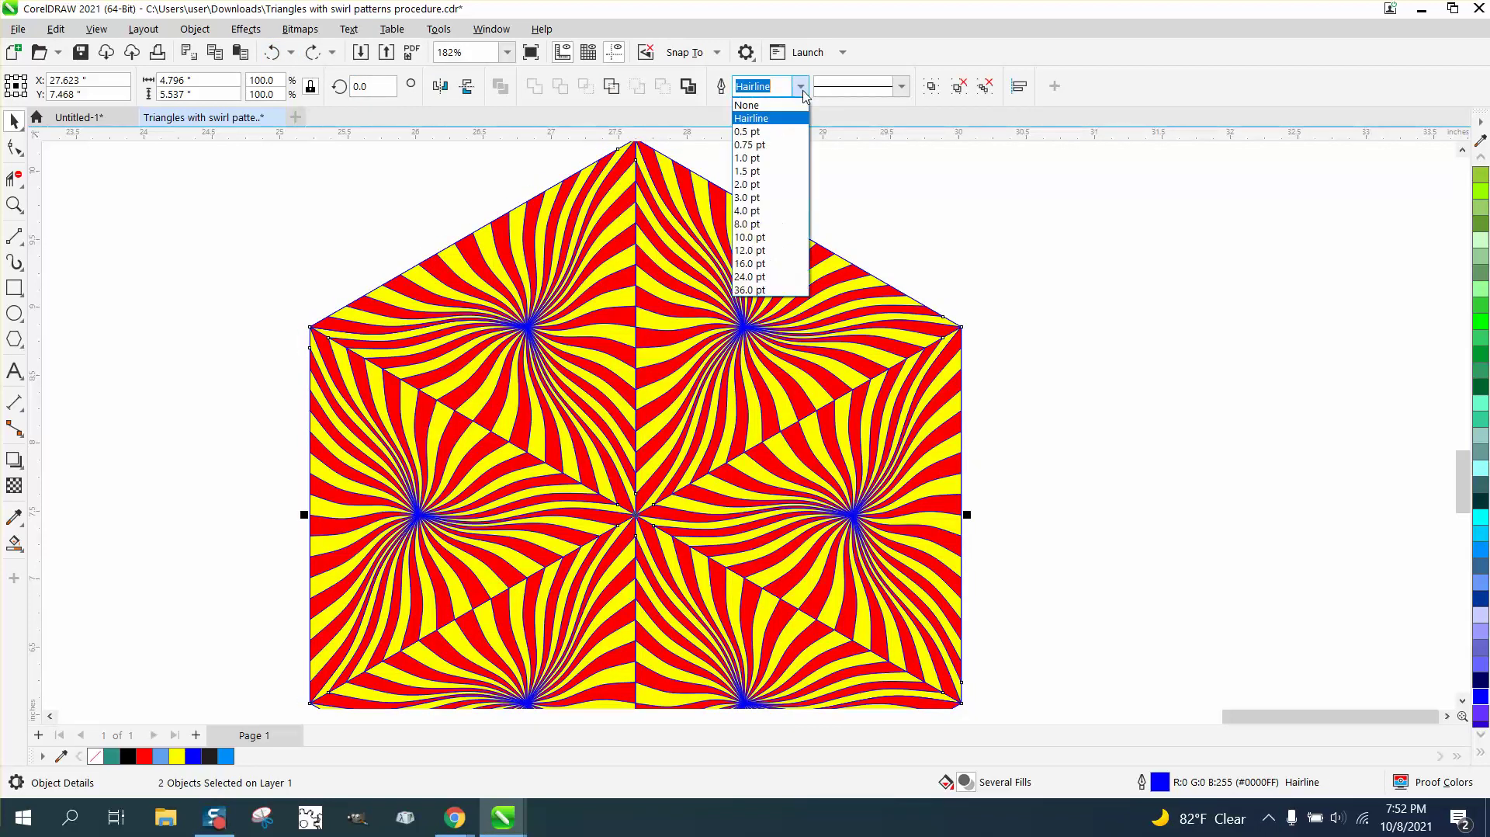
{"action": "left_click", "coordinate": [749, 198]}
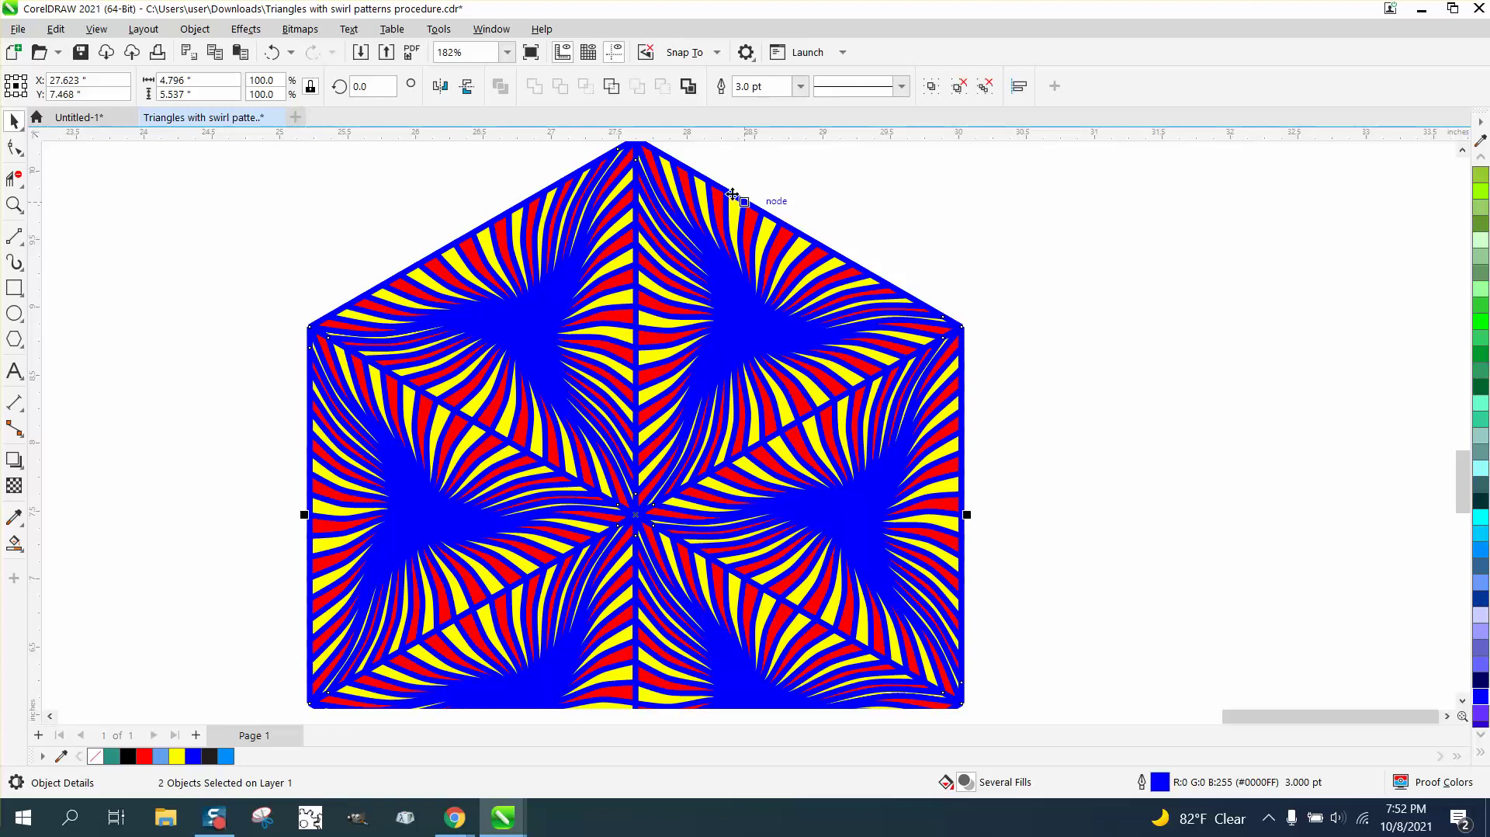
{"action": "scroll", "coordinate": [732, 193], "scroll_direction": "down", "scroll_amount": 2}
{"action": "scroll", "coordinate": [819, 256], "scroll_direction": "down", "scroll_amount": 3}
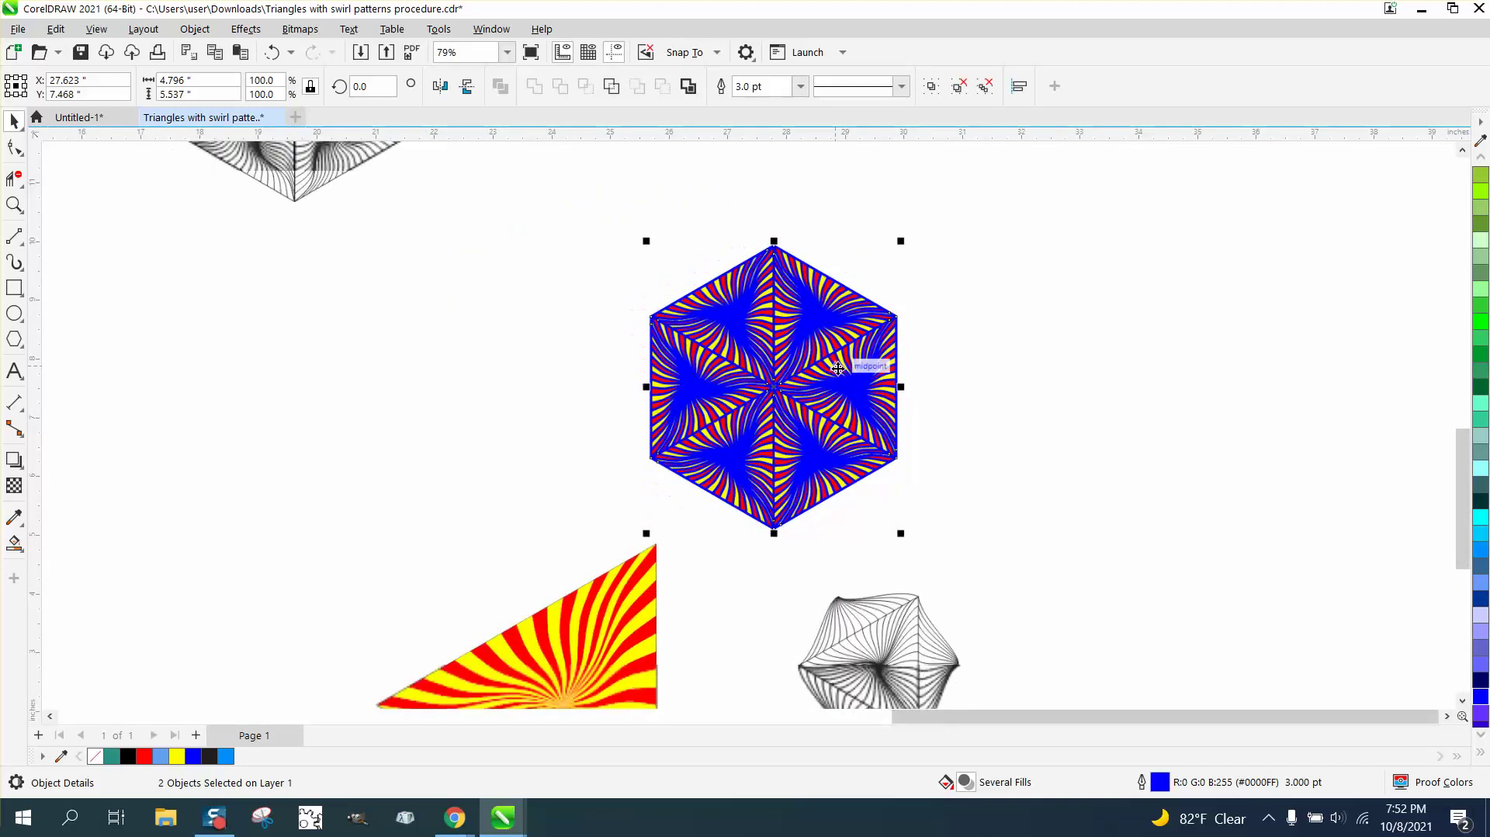
{"action": "scroll", "coordinate": [838, 368], "scroll_direction": "down", "scroll_amount": 3}
- Move the right-hand section of the large red and yellow swirl triangle 0.1 in to the right
{"action": "left_click", "coordinate": [17, 205]}
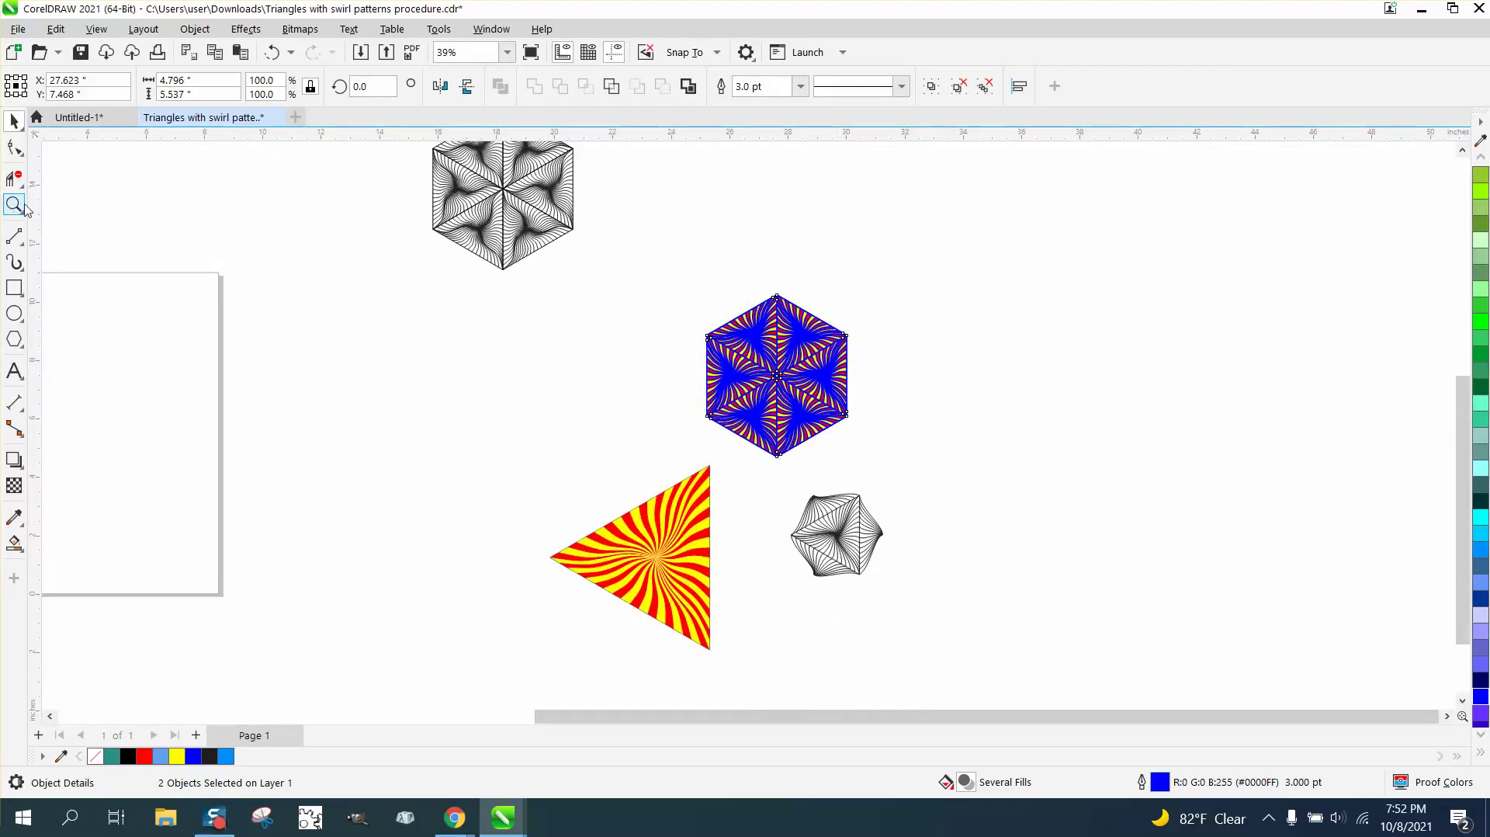
{"action": "left_click_drag", "start_coordinate": [542, 459], "coordinate": [866, 648]}
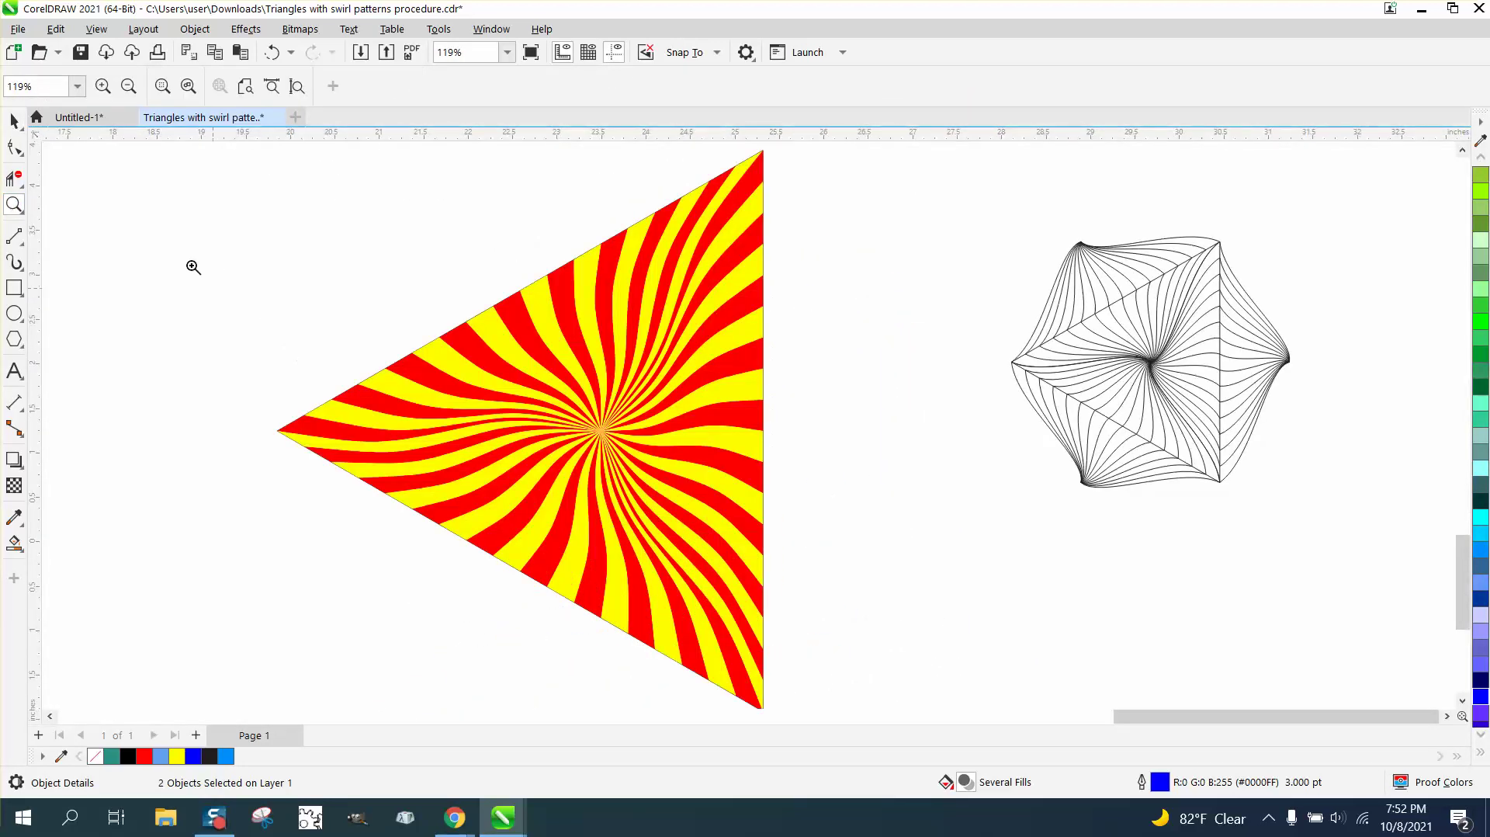
{"action": "left_click", "coordinate": [12, 122]}
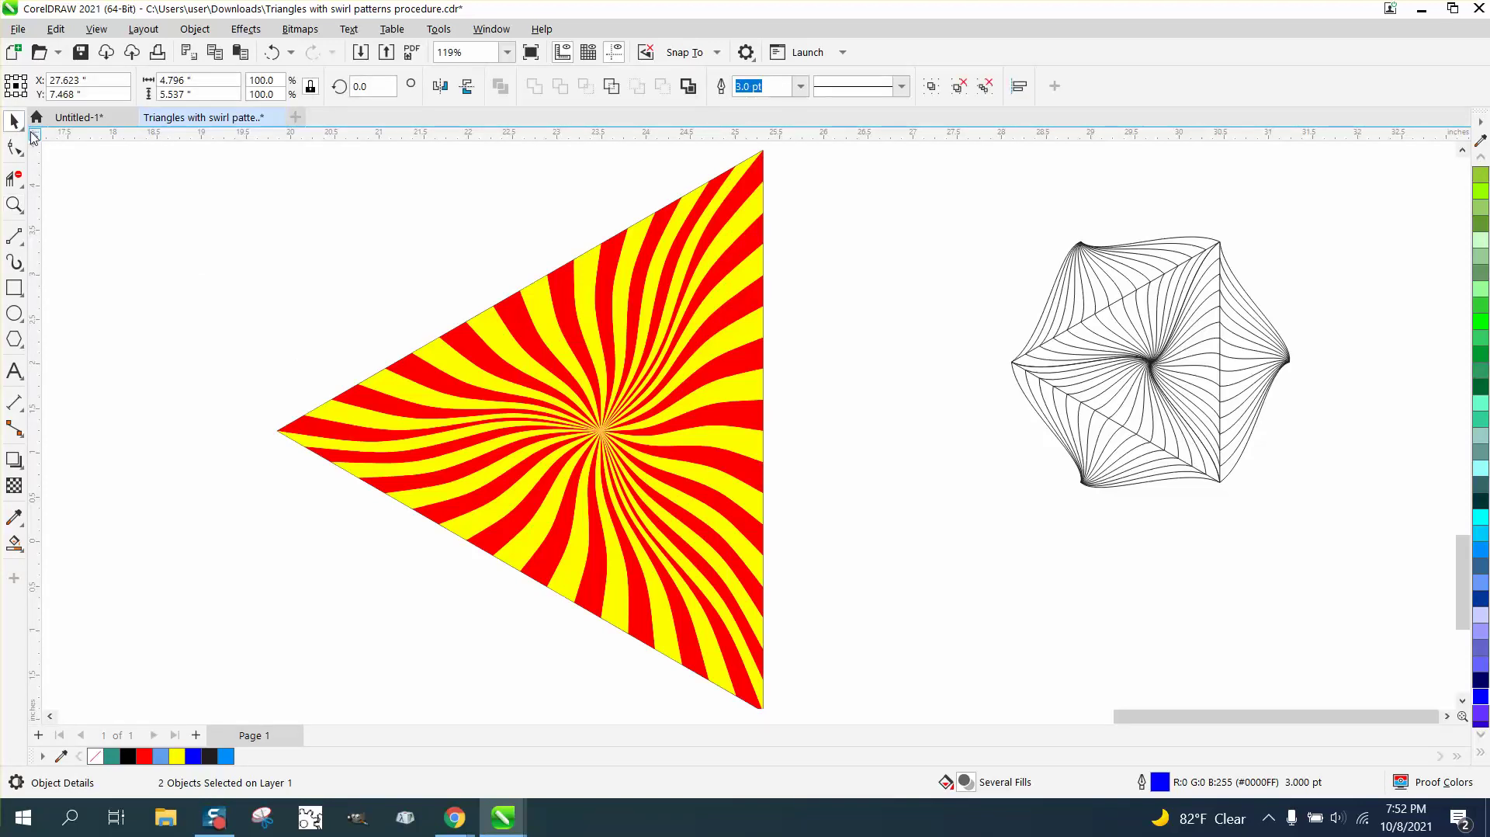
{"action": "left_click", "coordinate": [662, 413]}
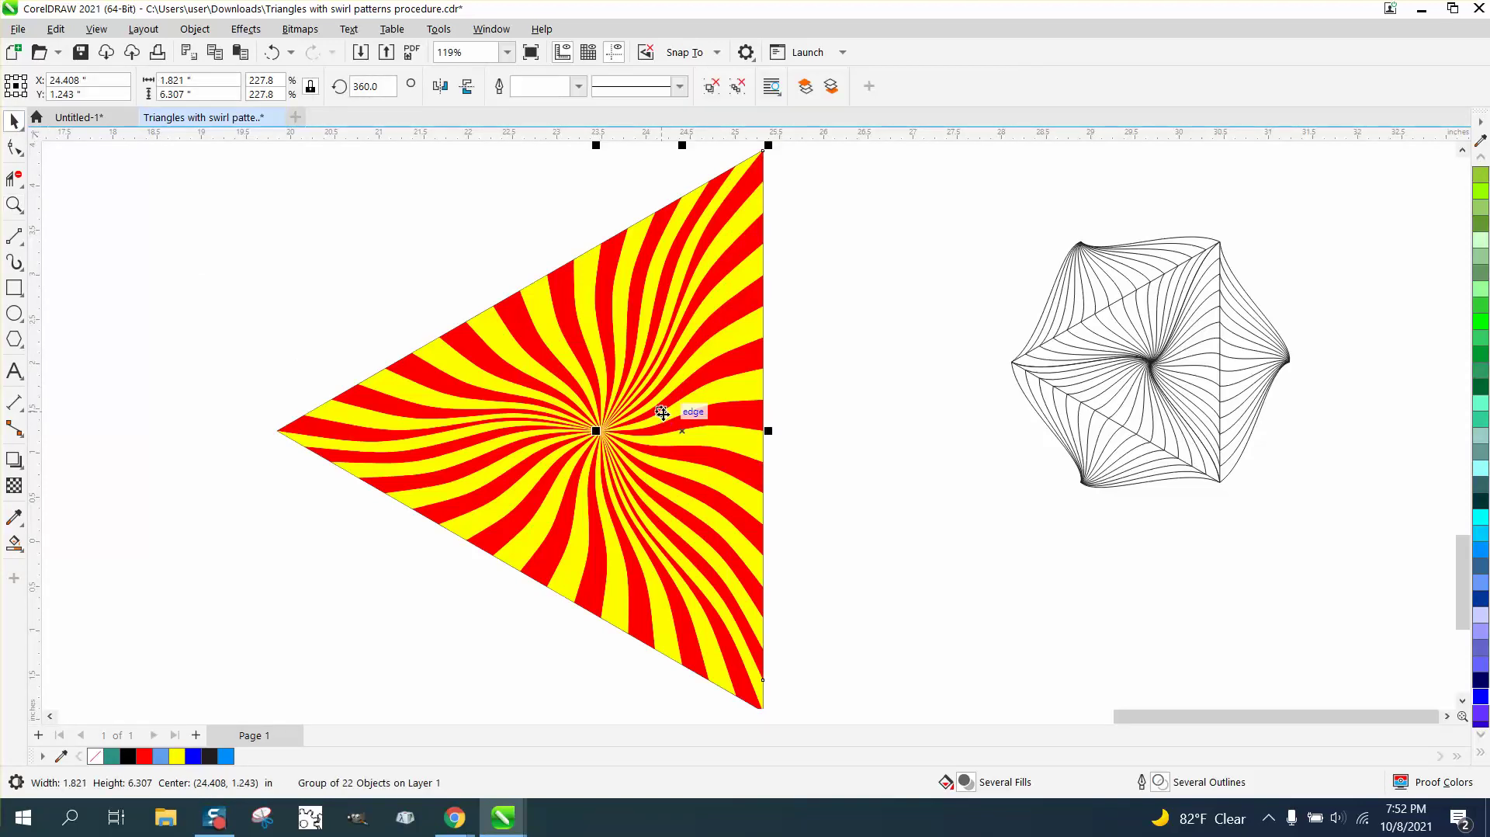
{"action": "scroll", "coordinate": [654, 488], "scroll_direction": "down", "scroll_amount": 2}
{"action": "key", "text": "Right"}
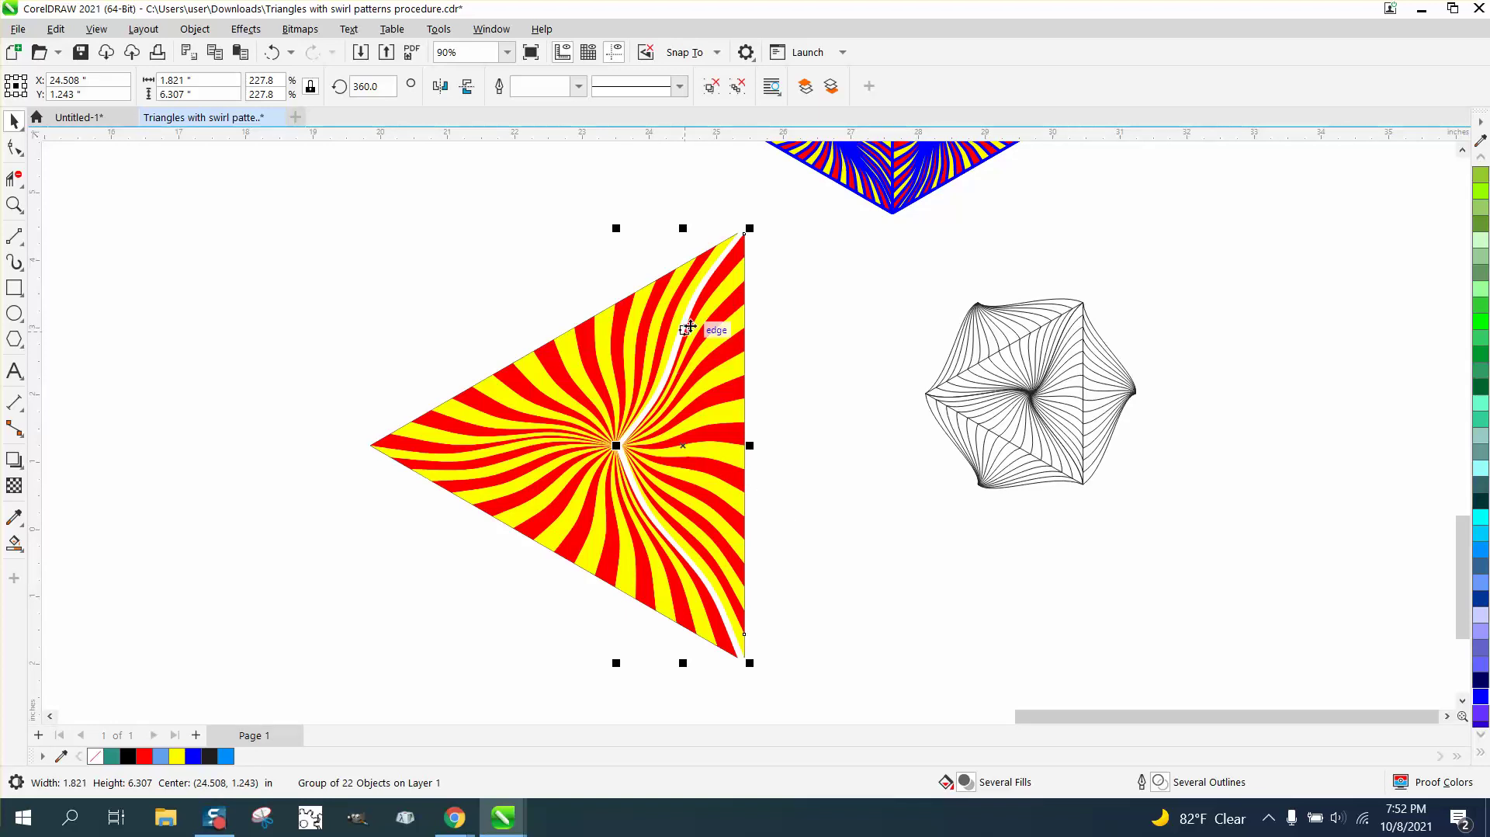
- Try moving the triangle's upper-left section 0.1 in up and 0.1 in left, then undo both moves
{"action": "left_click", "coordinate": [591, 402]}
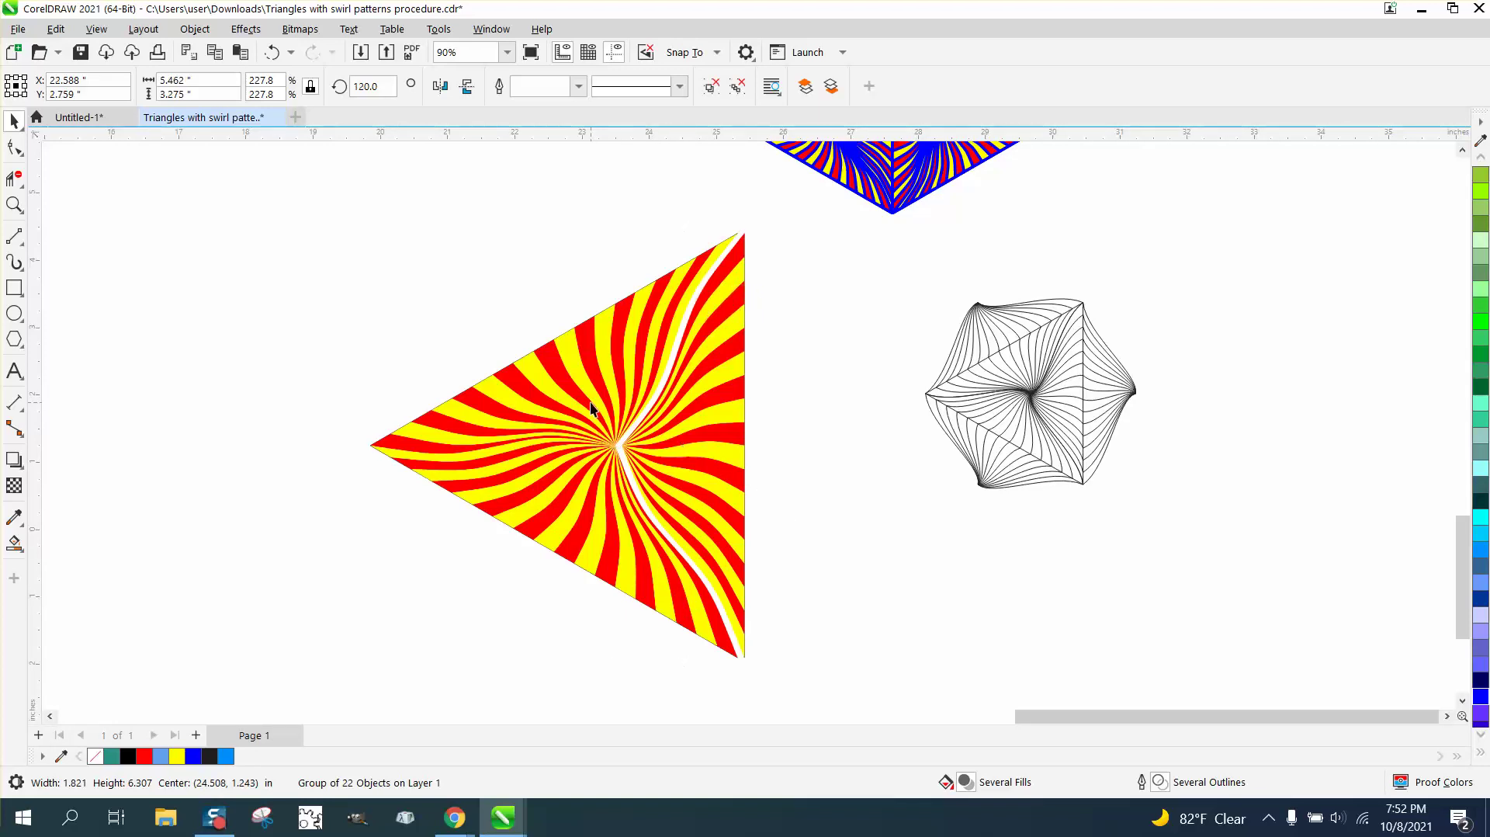
{"action": "key", "text": "Up"}
{"action": "key", "text": "Left"}
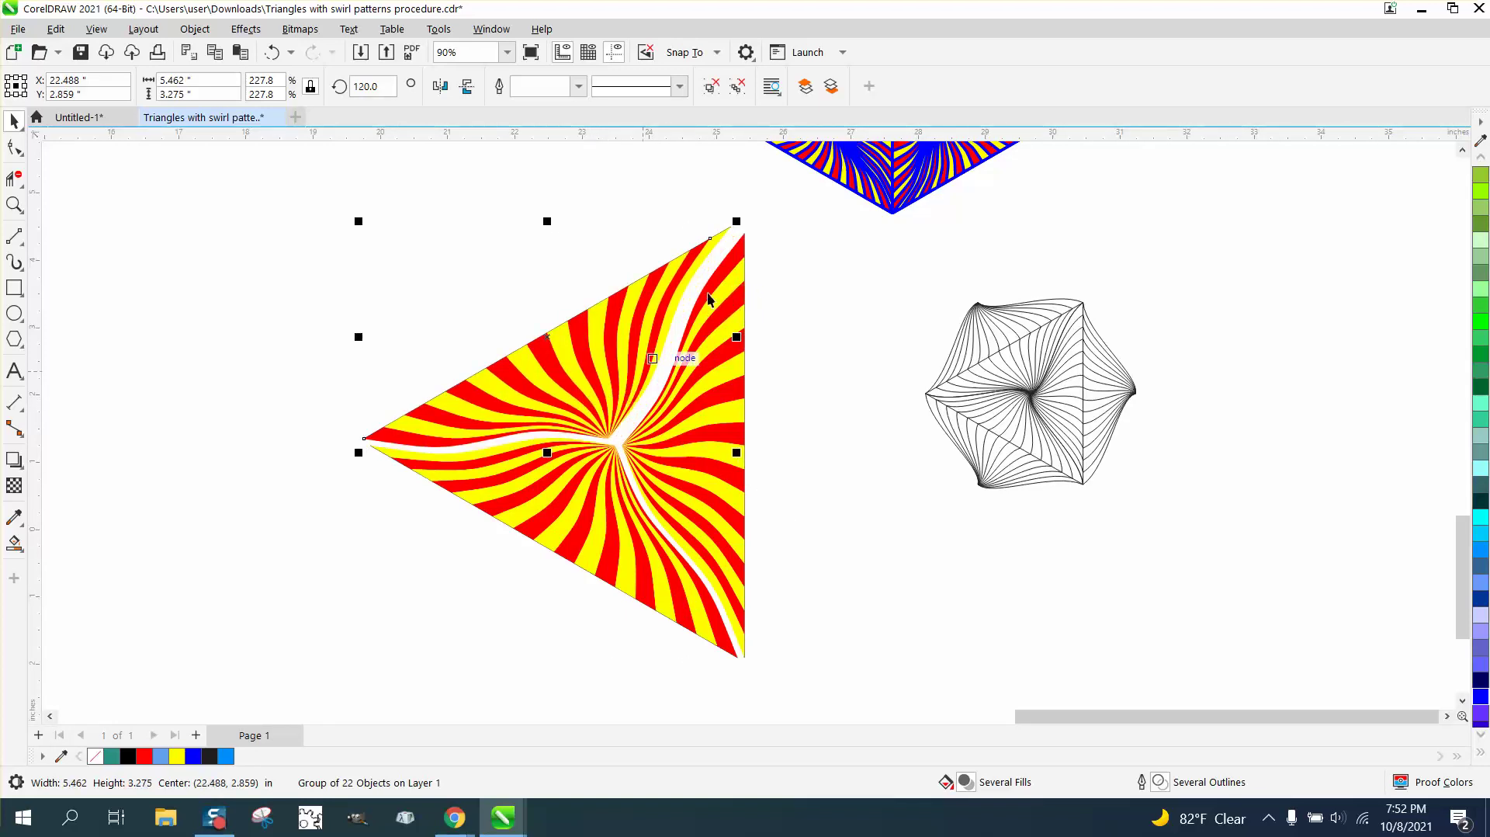
{"action": "left_click", "coordinate": [271, 56]}
{"action": "left_click", "coordinate": [271, 55]}
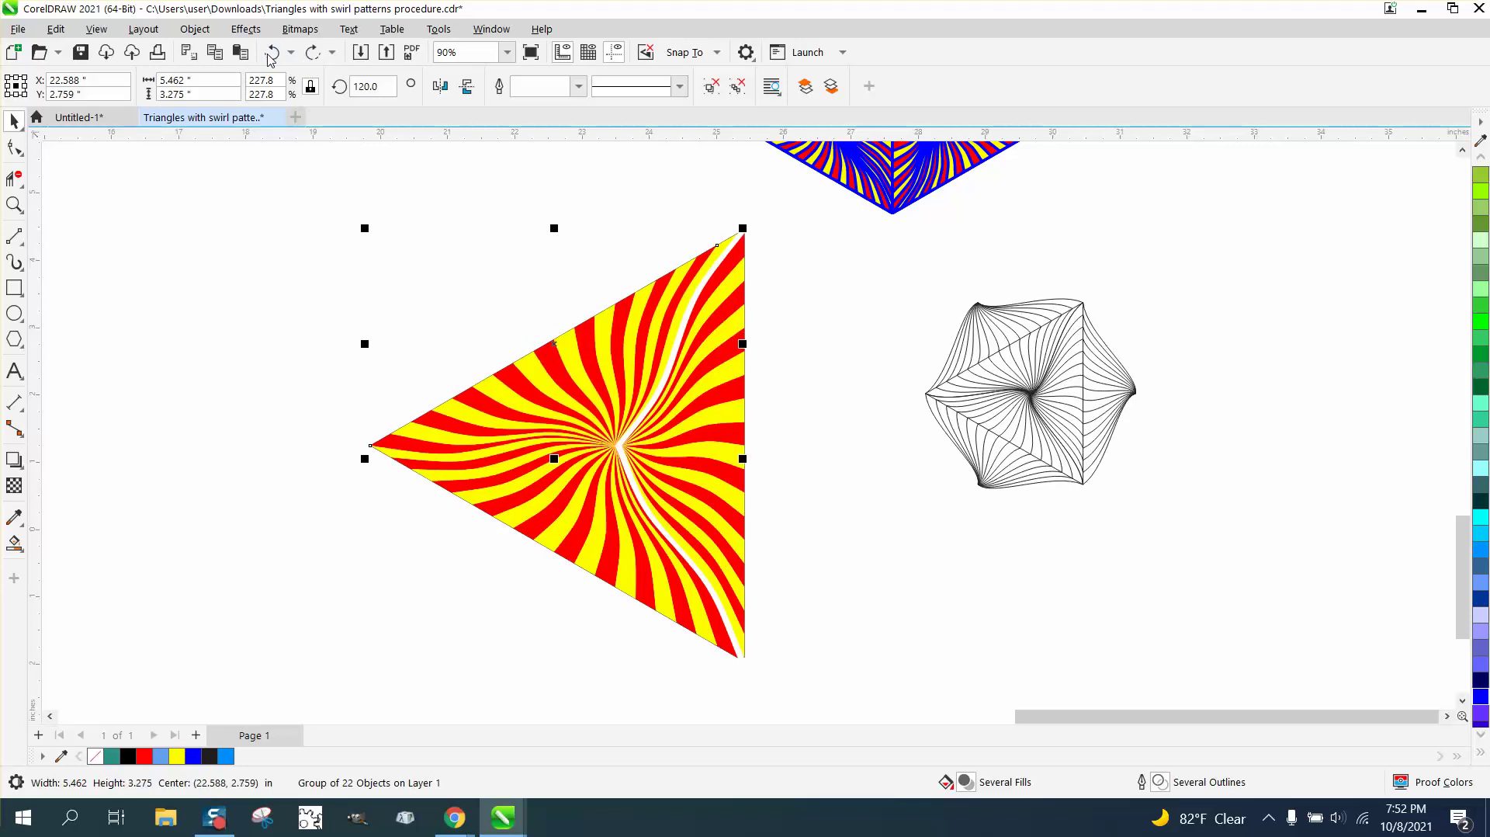
- Select all three sections of the swirl triangle and set their rotation angle to 60 degrees
{"action": "left_click", "coordinate": [829, 393]}
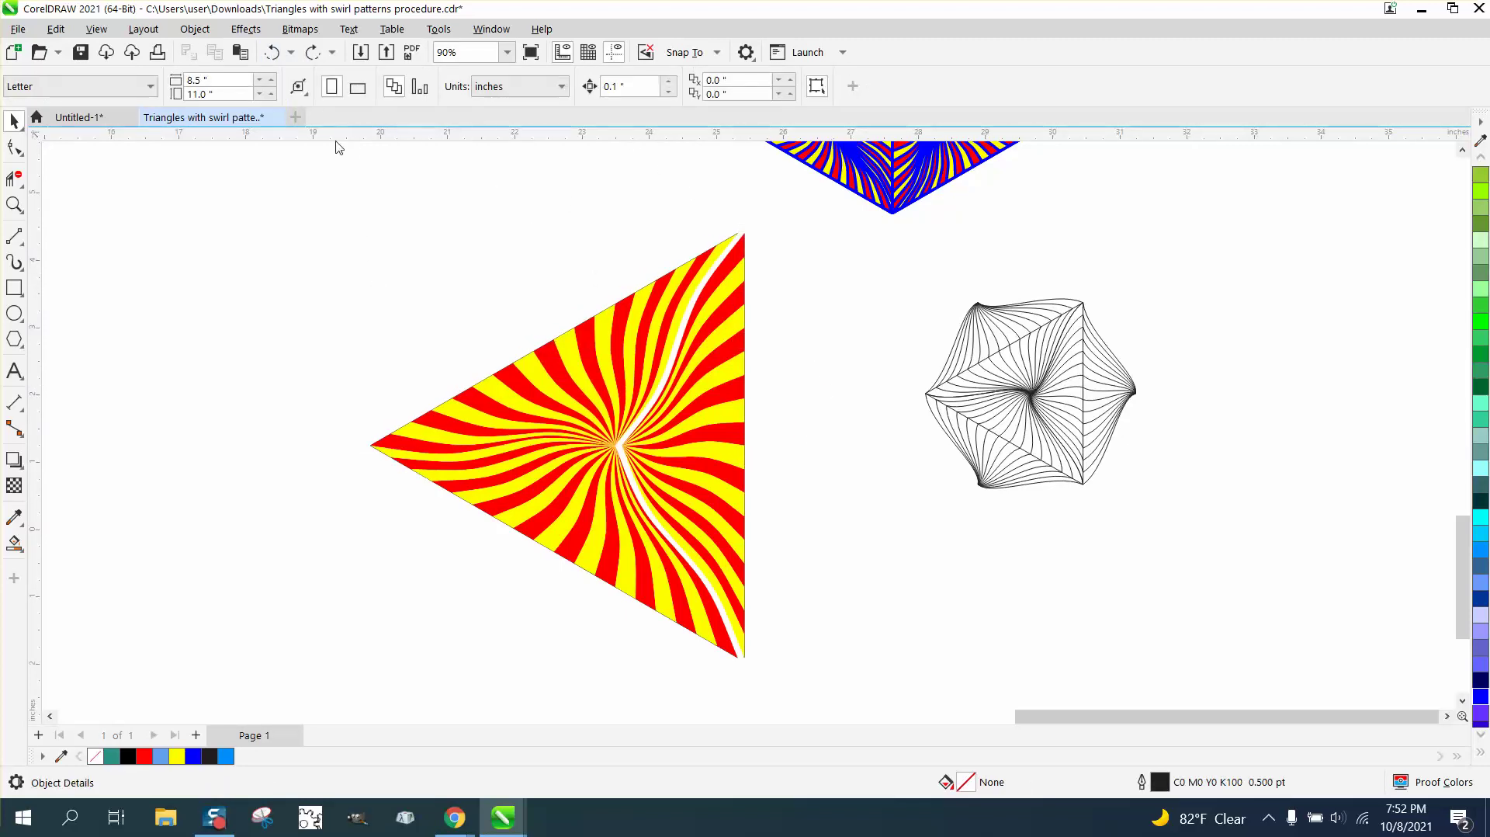
{"action": "left_click_drag", "start_coordinate": [336, 144], "coordinate": [814, 664]}
{"action": "left_click_drag", "start_coordinate": [880, 704], "coordinate": [880, 705]}
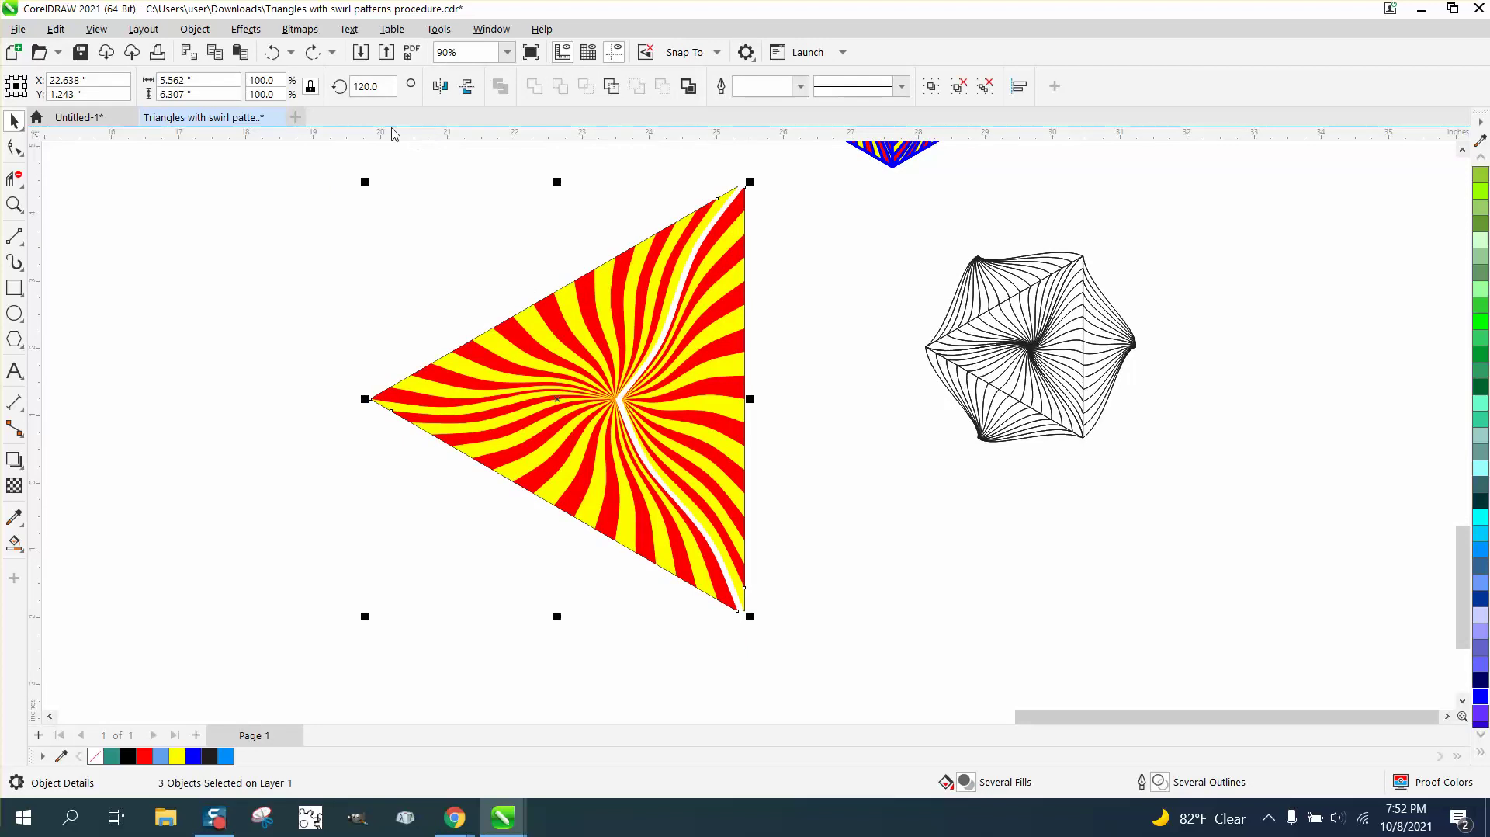
{"action": "left_click", "coordinate": [369, 86]}
{"action": "type", "text": "60"}
{"action": "key", "text": "Return"}
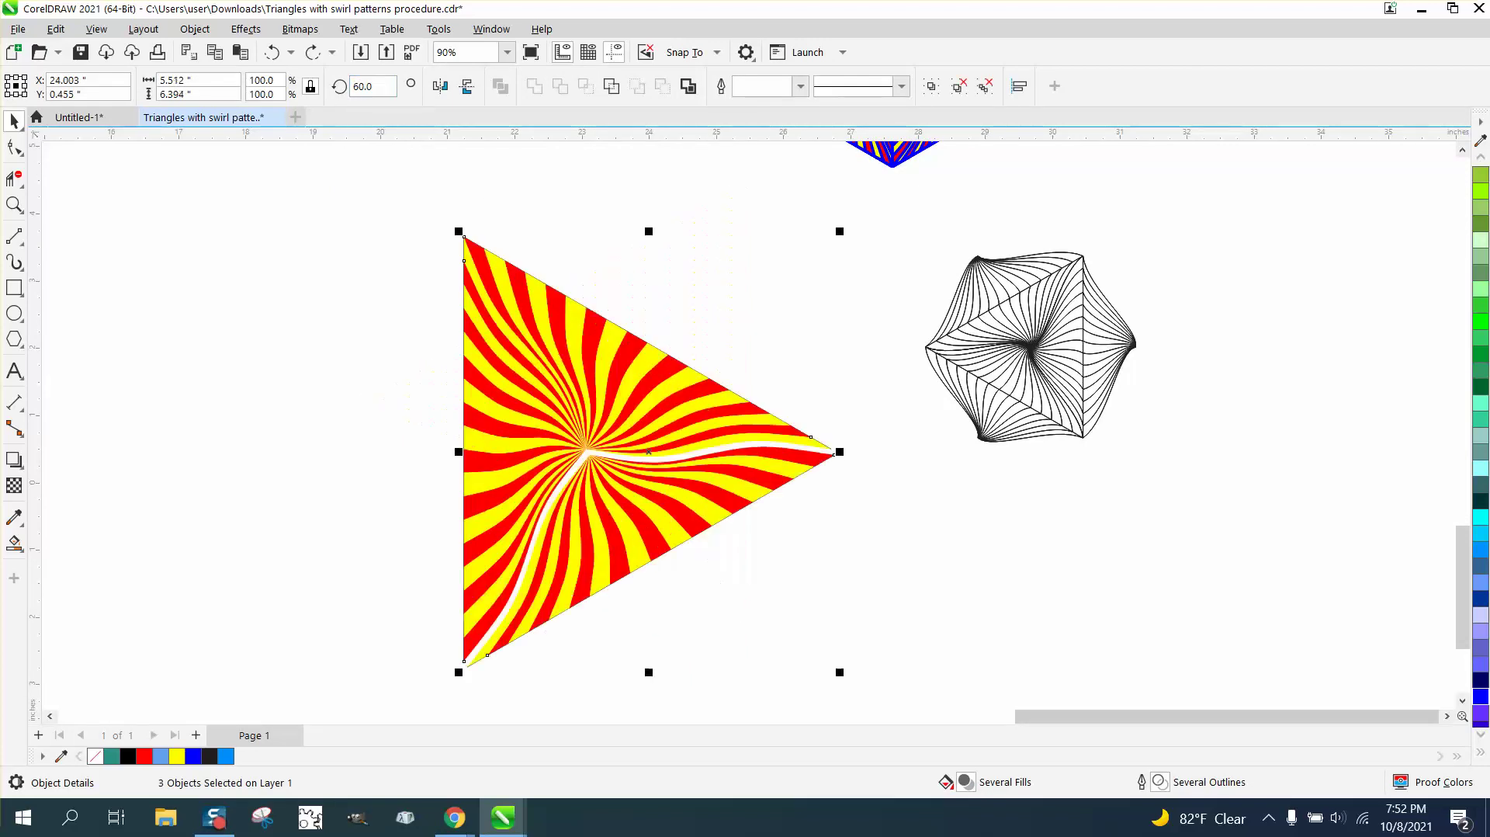
- Move the triangle's left-hand section 0.1 in left and set the rotation angle of all three sections to 180 degrees
{"action": "left_click", "coordinate": [506, 425]}
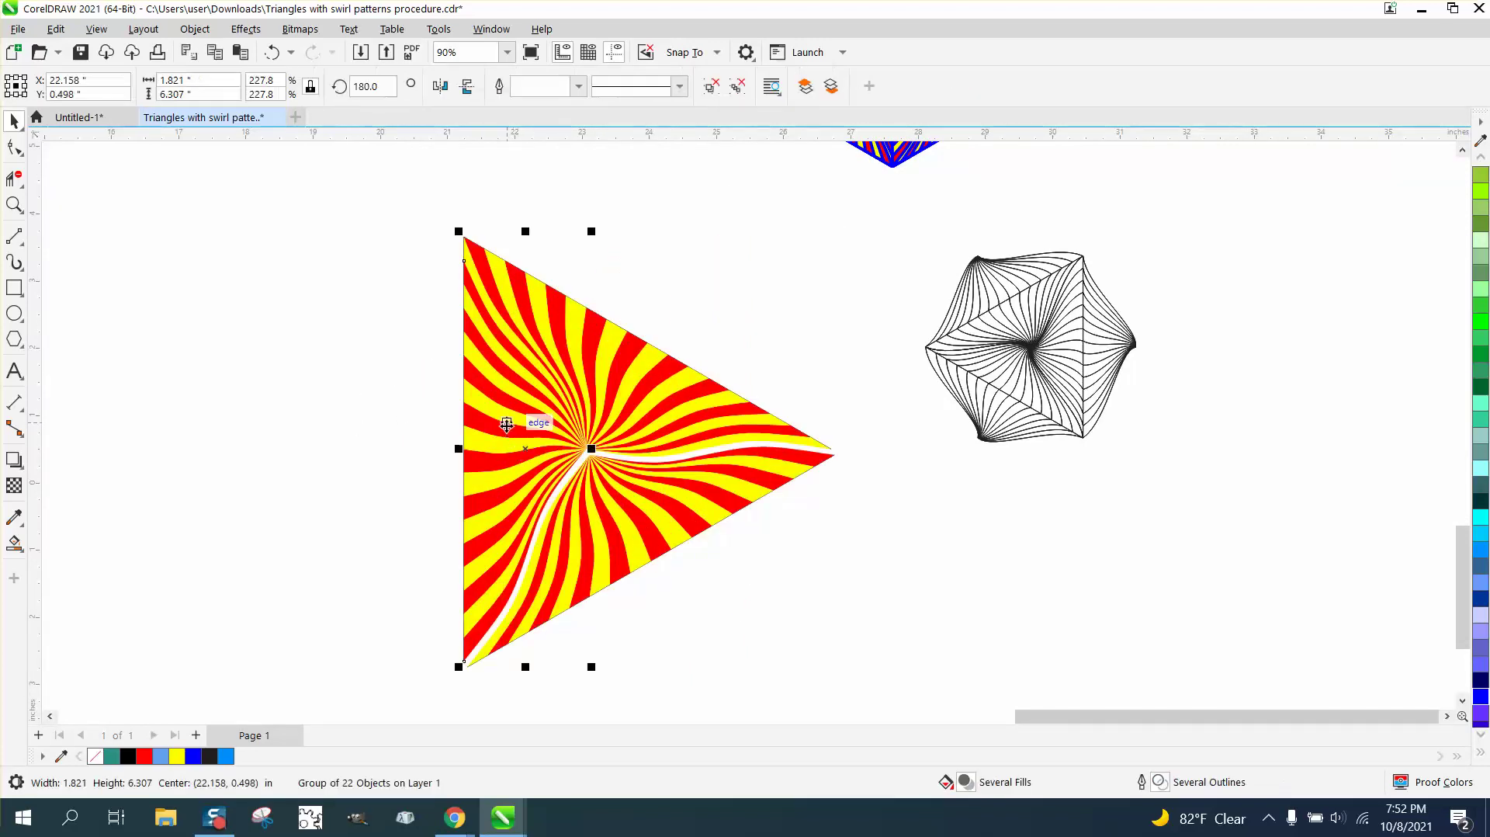
{"action": "key", "text": "Left"}
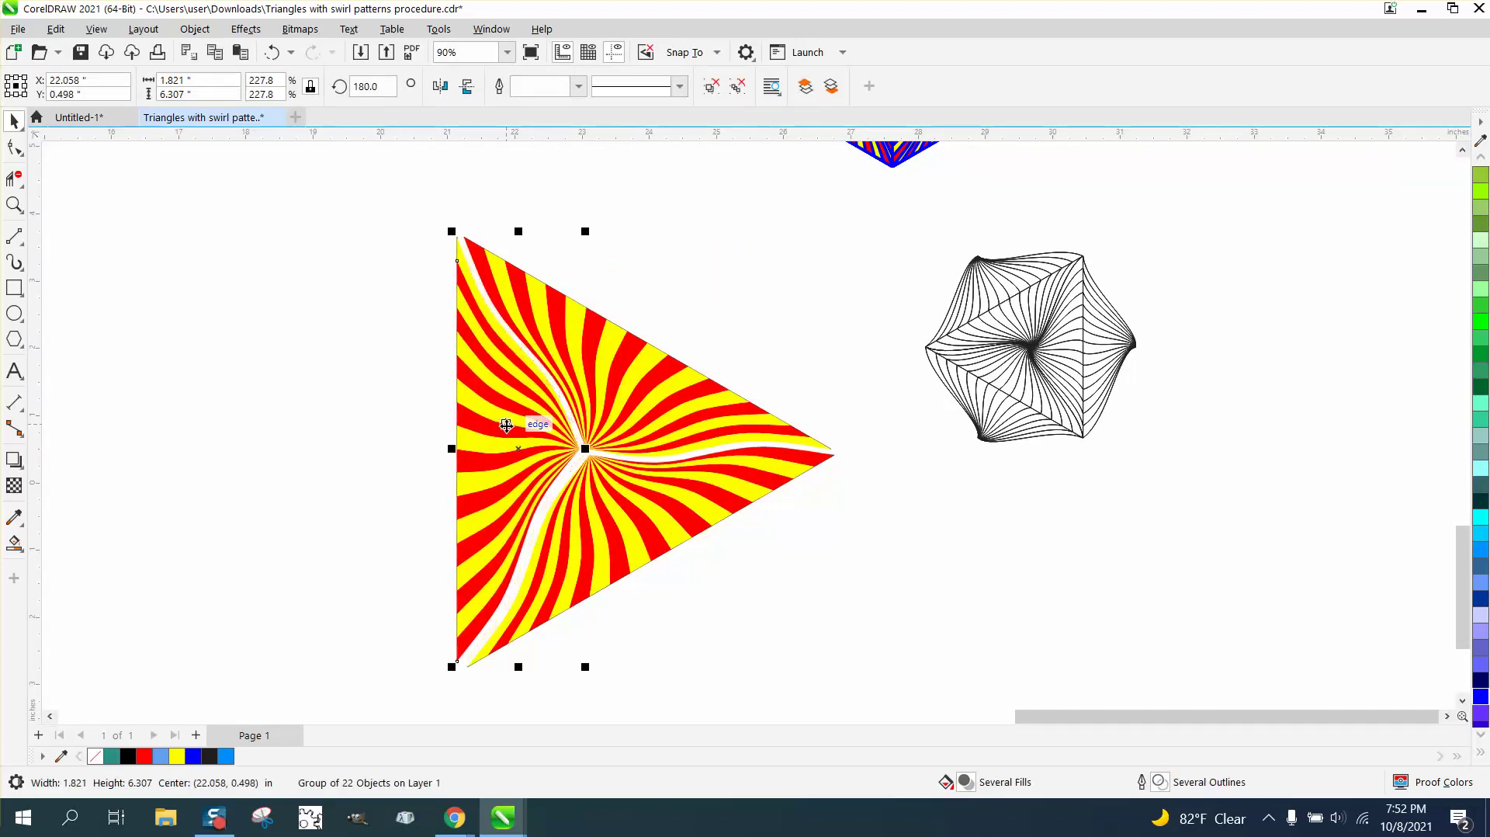
{"action": "left_click", "coordinate": [416, 339]}
{"action": "left_click_drag", "start_coordinate": [878, 674], "coordinate": [878, 673]}
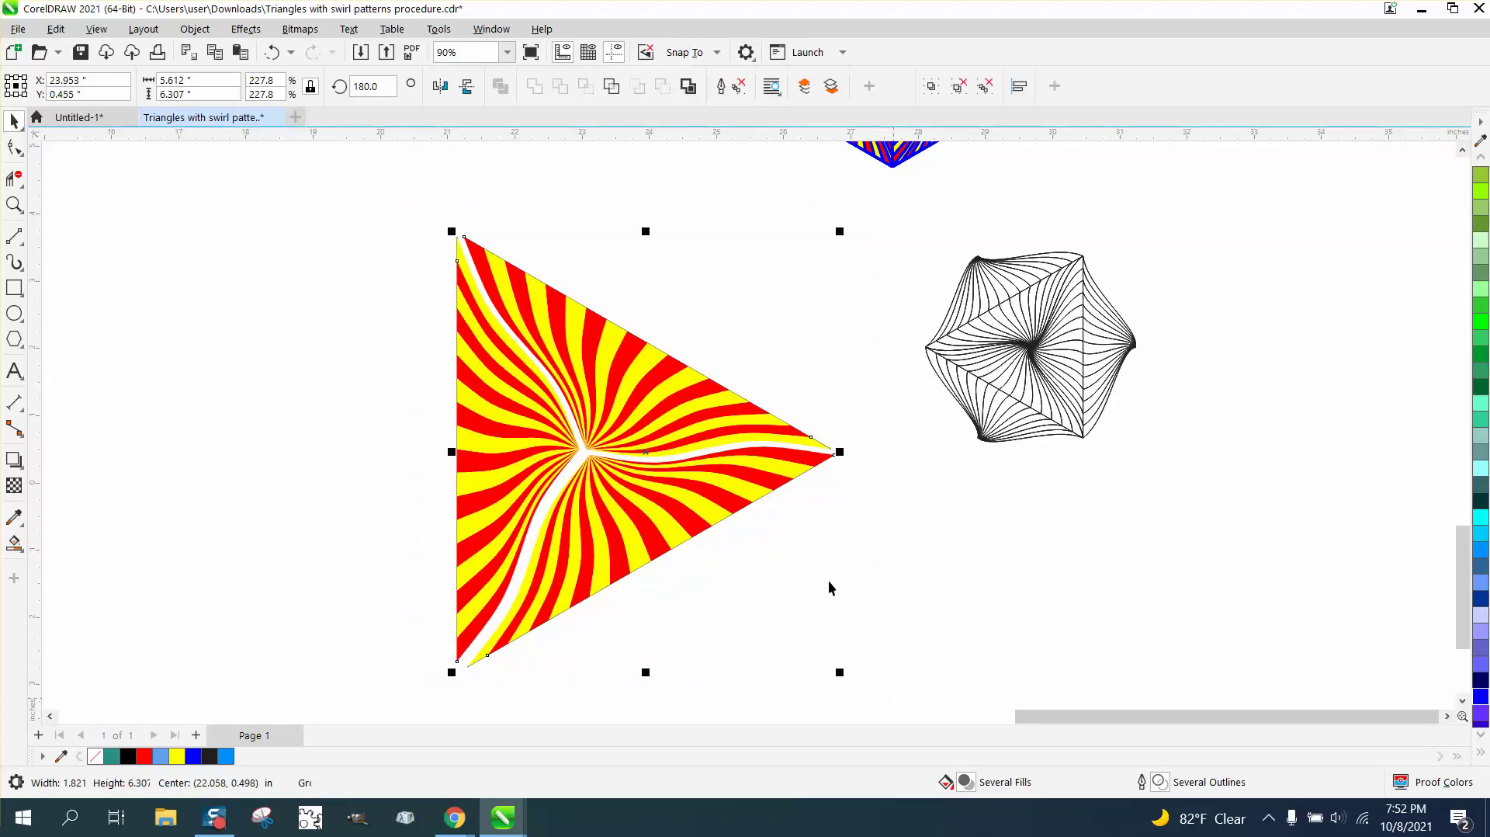
{"action": "double_click", "coordinate": [373, 86]}
{"action": "type", "text": "180"}
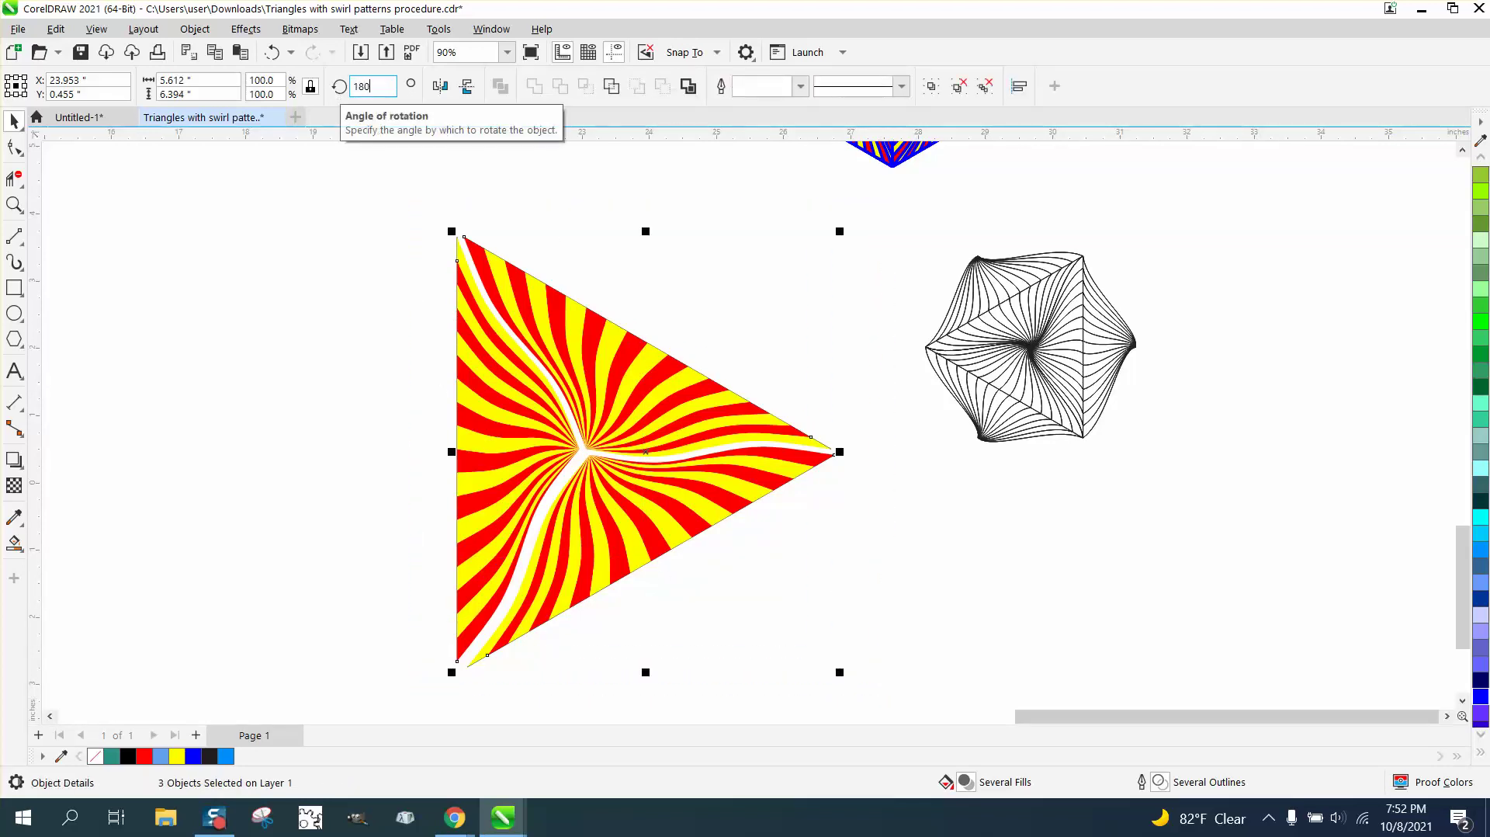
{"action": "key", "text": "Return"}
{"action": "left_click", "coordinate": [740, 339]}
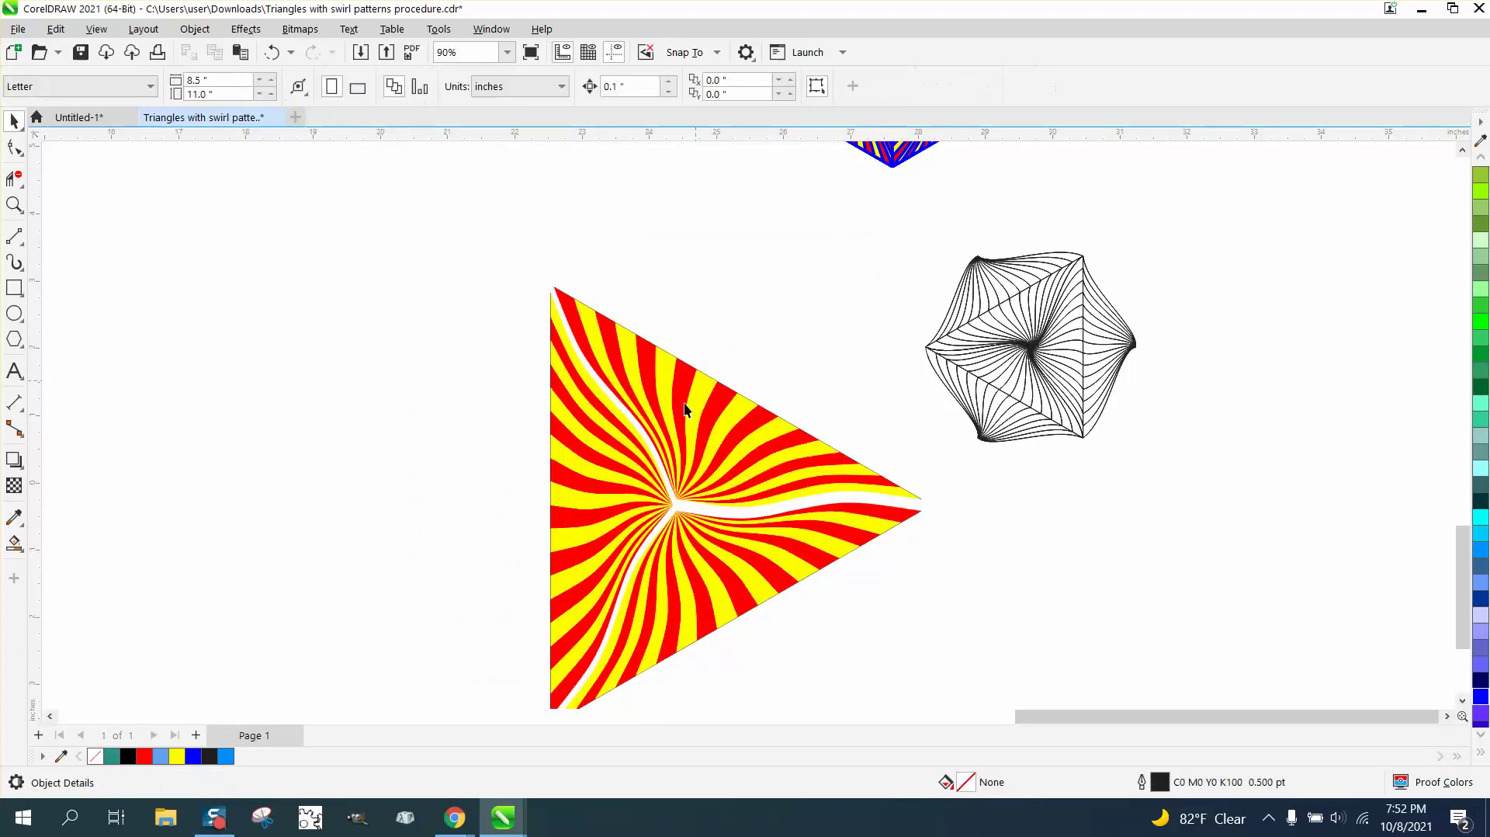
- Move the left-hand section of the red and yellow swirl triangle another 0.1 in to the left
{"action": "left_click", "coordinate": [619, 492]}
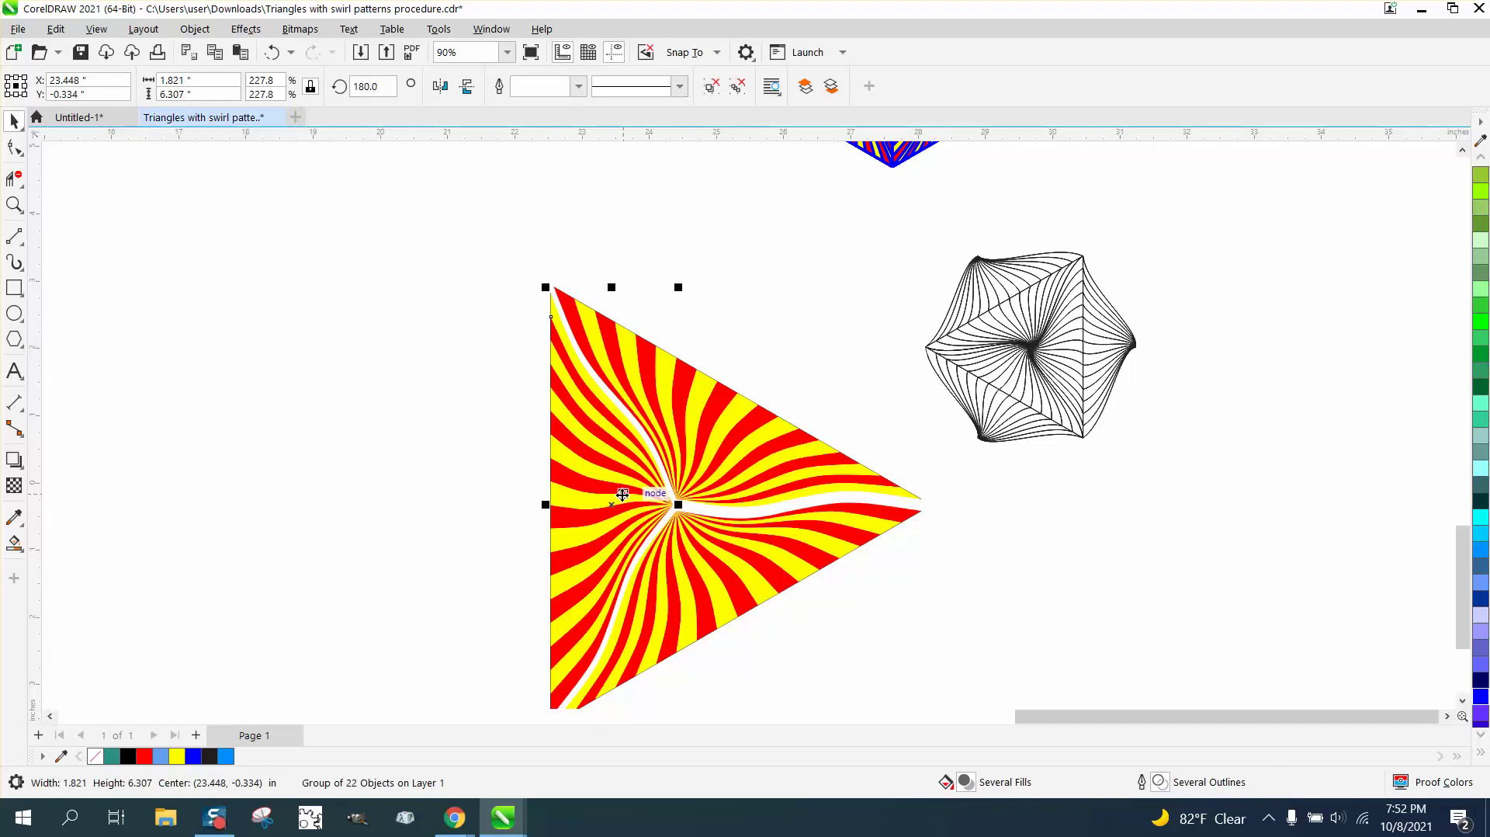
{"action": "key", "text": "Left"}
{"action": "scroll", "coordinate": [450, 466], "scroll_direction": "down", "scroll_amount": 1}
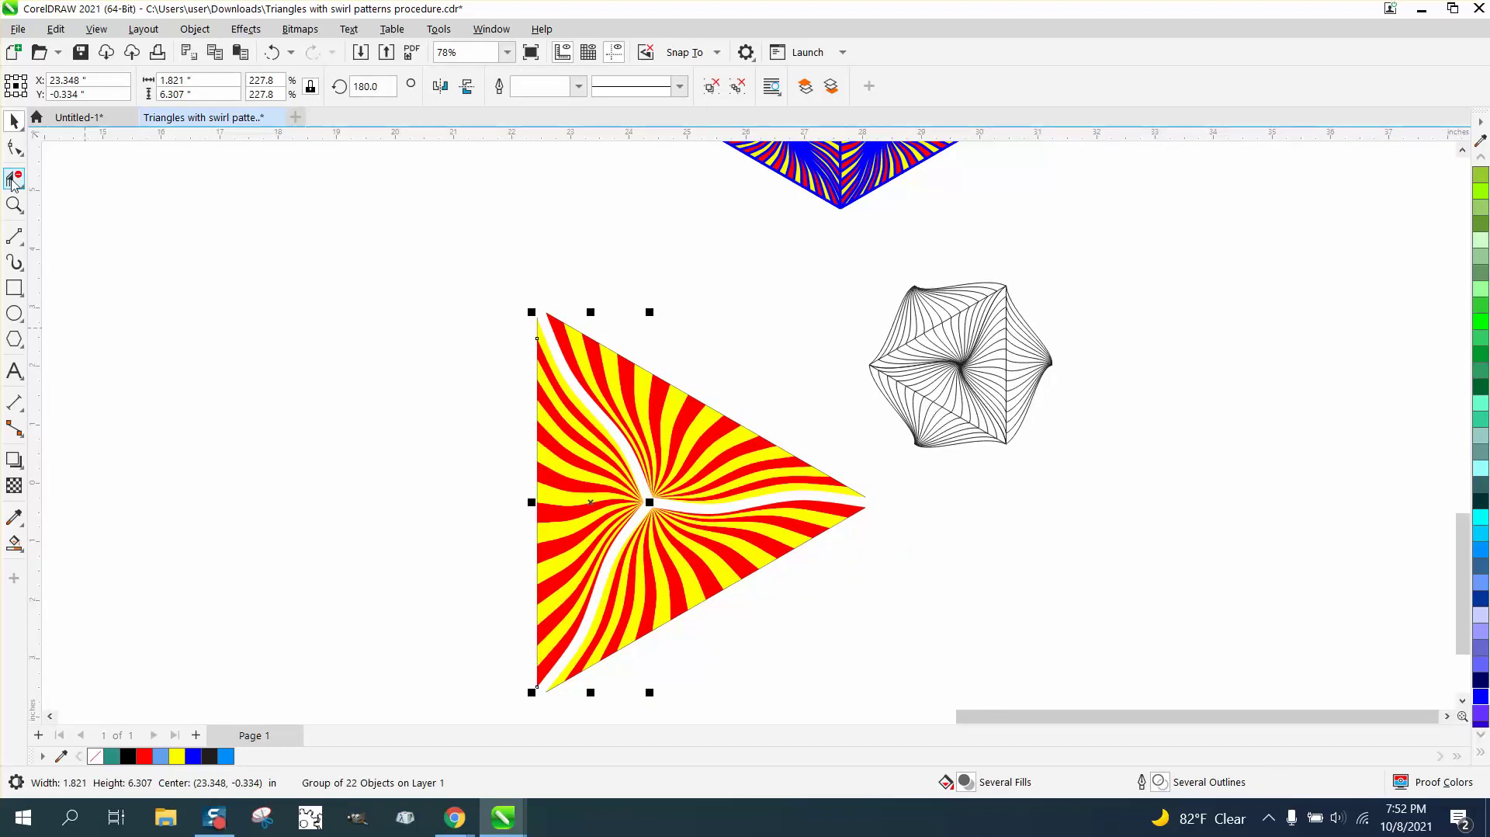
{"action": "left_click", "coordinate": [14, 204]}
{"action": "scroll", "coordinate": [538, 329], "scroll_direction": "down", "scroll_amount": 3}
{"action": "left_click_drag", "start_coordinate": [503, 320], "coordinate": [854, 614]}
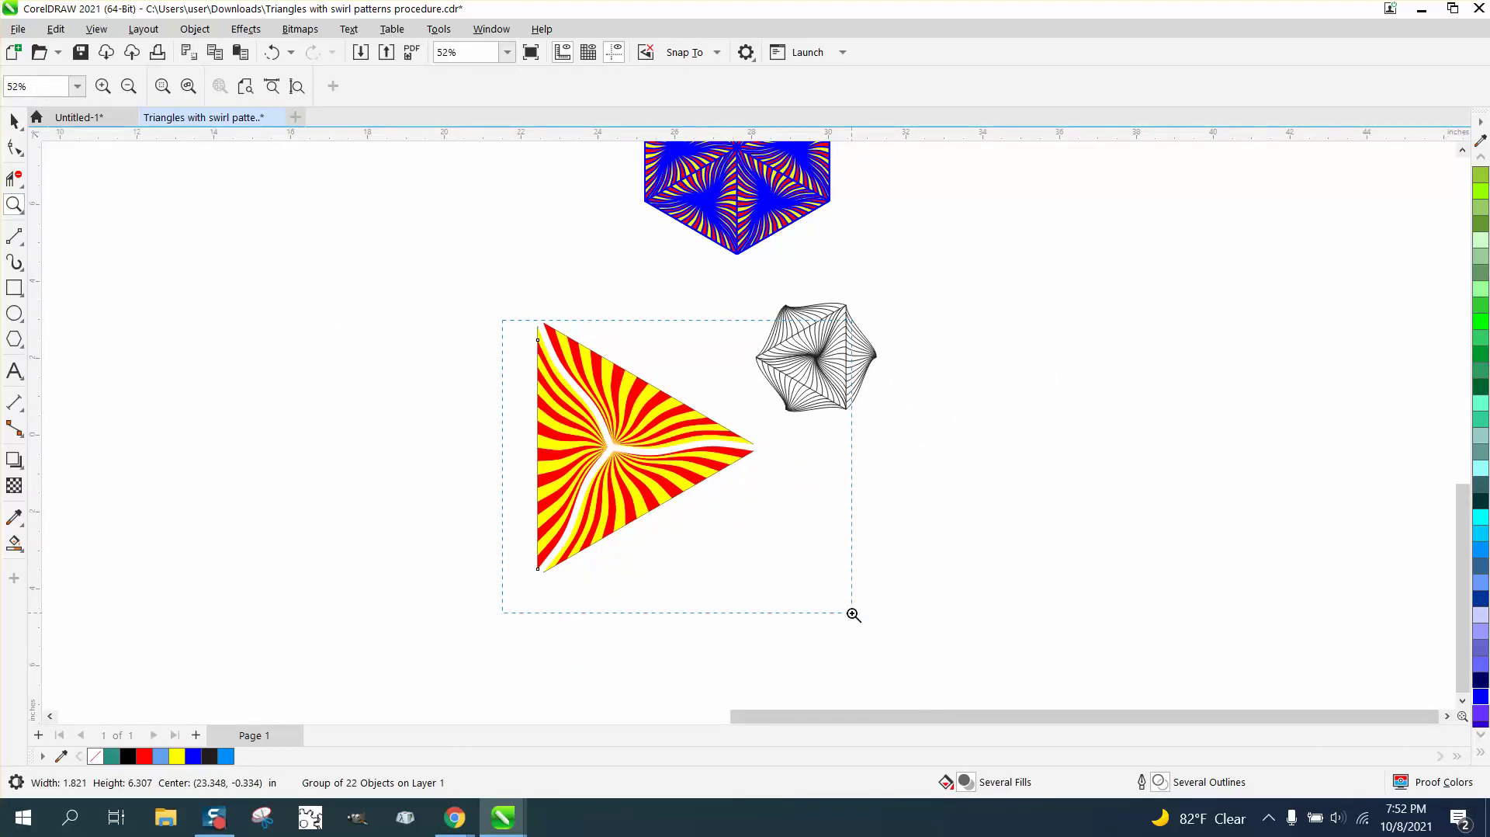
{"action": "scroll", "coordinate": [436, 475], "scroll_direction": "down", "scroll_amount": 1}
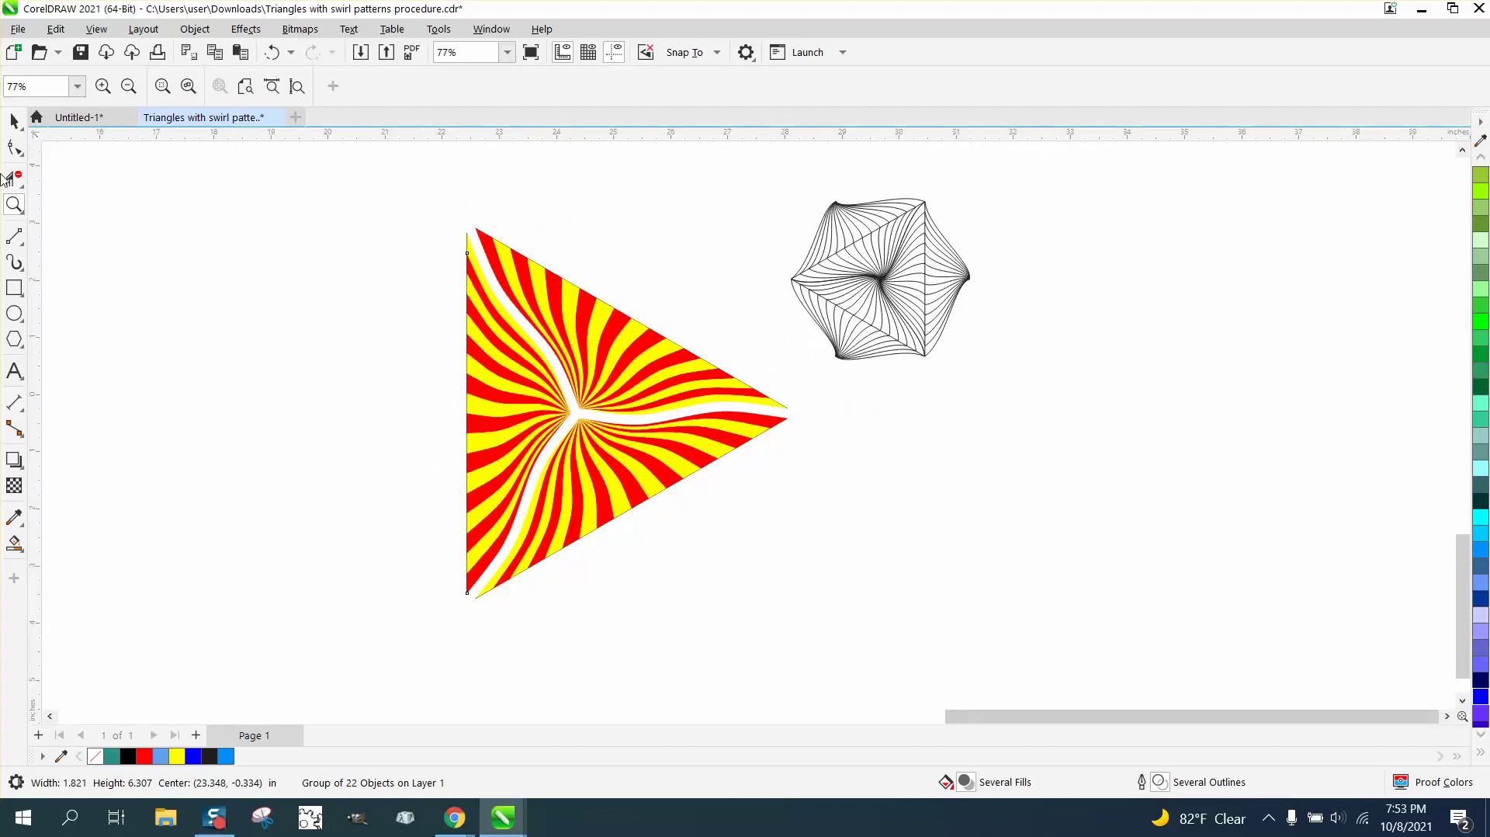
- Move the black line-art hexagon farther to the right, well clear of the swirl triangle
{"action": "left_click", "coordinate": [14, 120]}
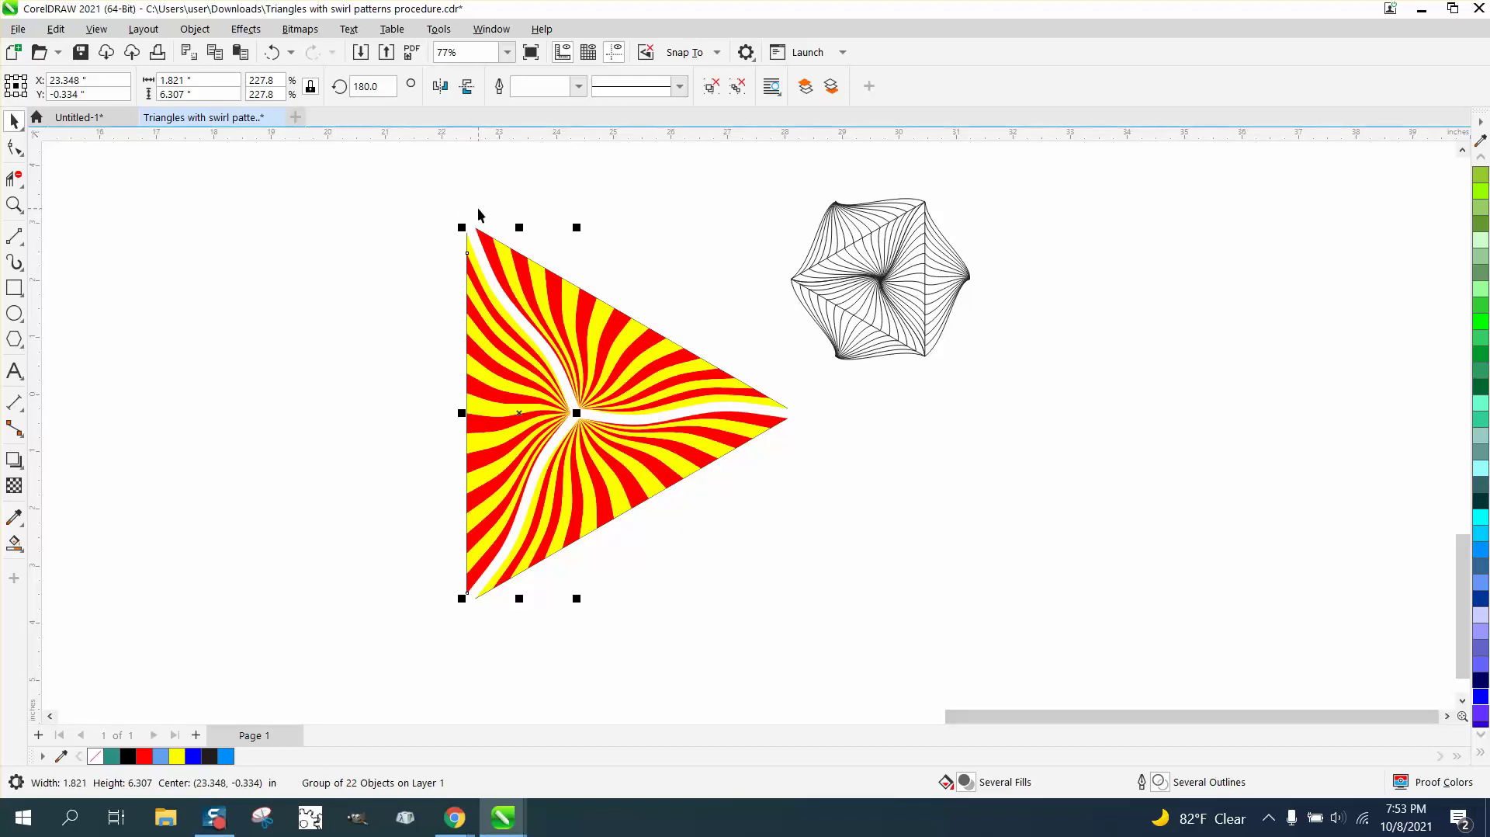
{"action": "left_click_drag", "start_coordinate": [428, 197], "coordinate": [524, 481]}
{"action": "left_click_drag", "start_coordinate": [776, 592], "coordinate": [777, 592]}
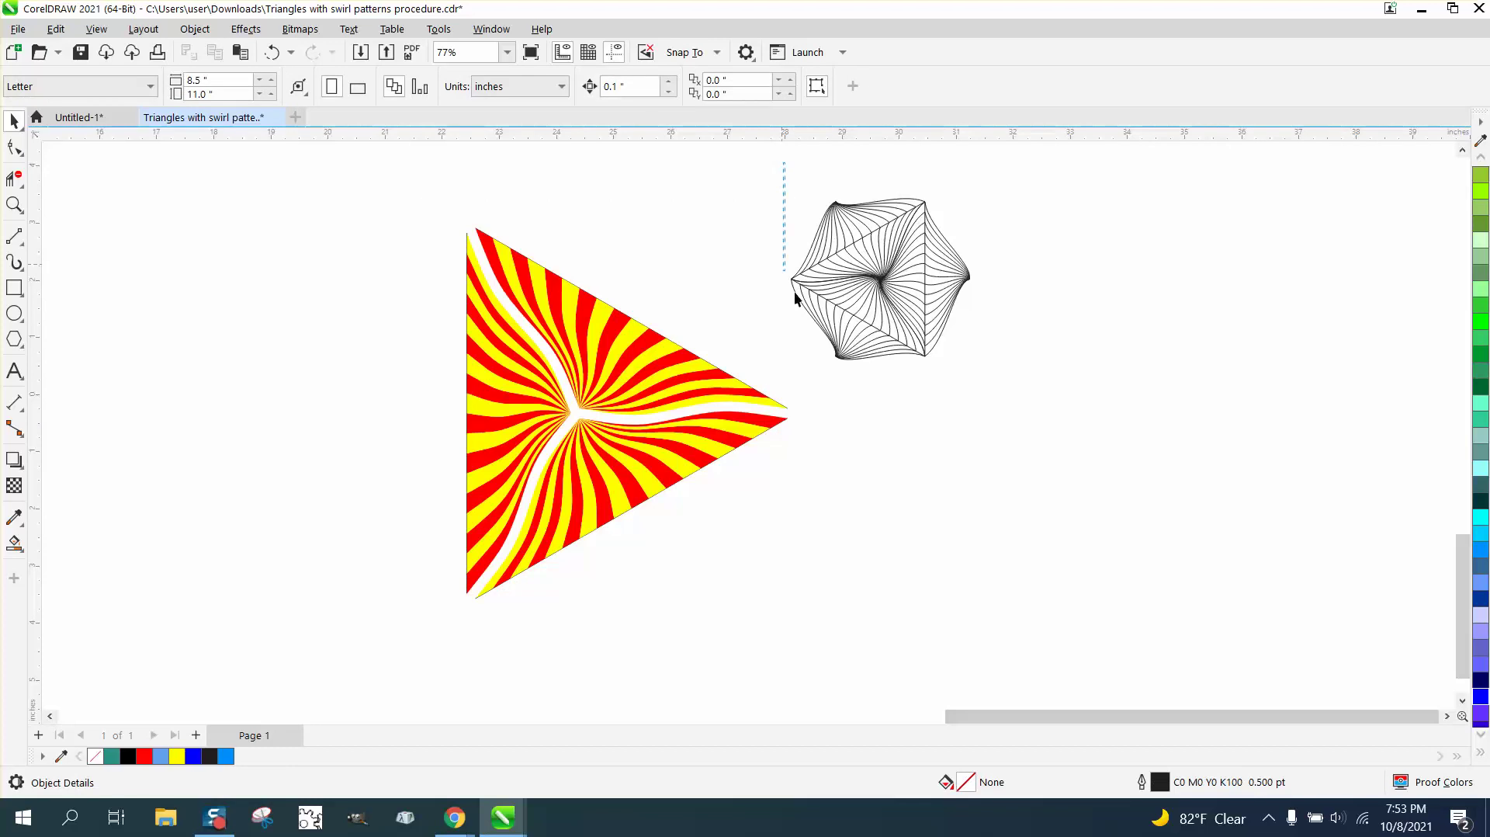
{"action": "left_click_drag", "start_coordinate": [1014, 402], "coordinate": [1013, 402]}
{"action": "left_click_drag", "start_coordinate": [890, 296], "coordinate": [1101, 289]}
- Select all three sections of the swirl triangle and create a boundary outline around them
{"action": "left_click_drag", "start_coordinate": [402, 190], "coordinate": [722, 546]}
{"action": "left_click_drag", "start_coordinate": [885, 651], "coordinate": [885, 651]}
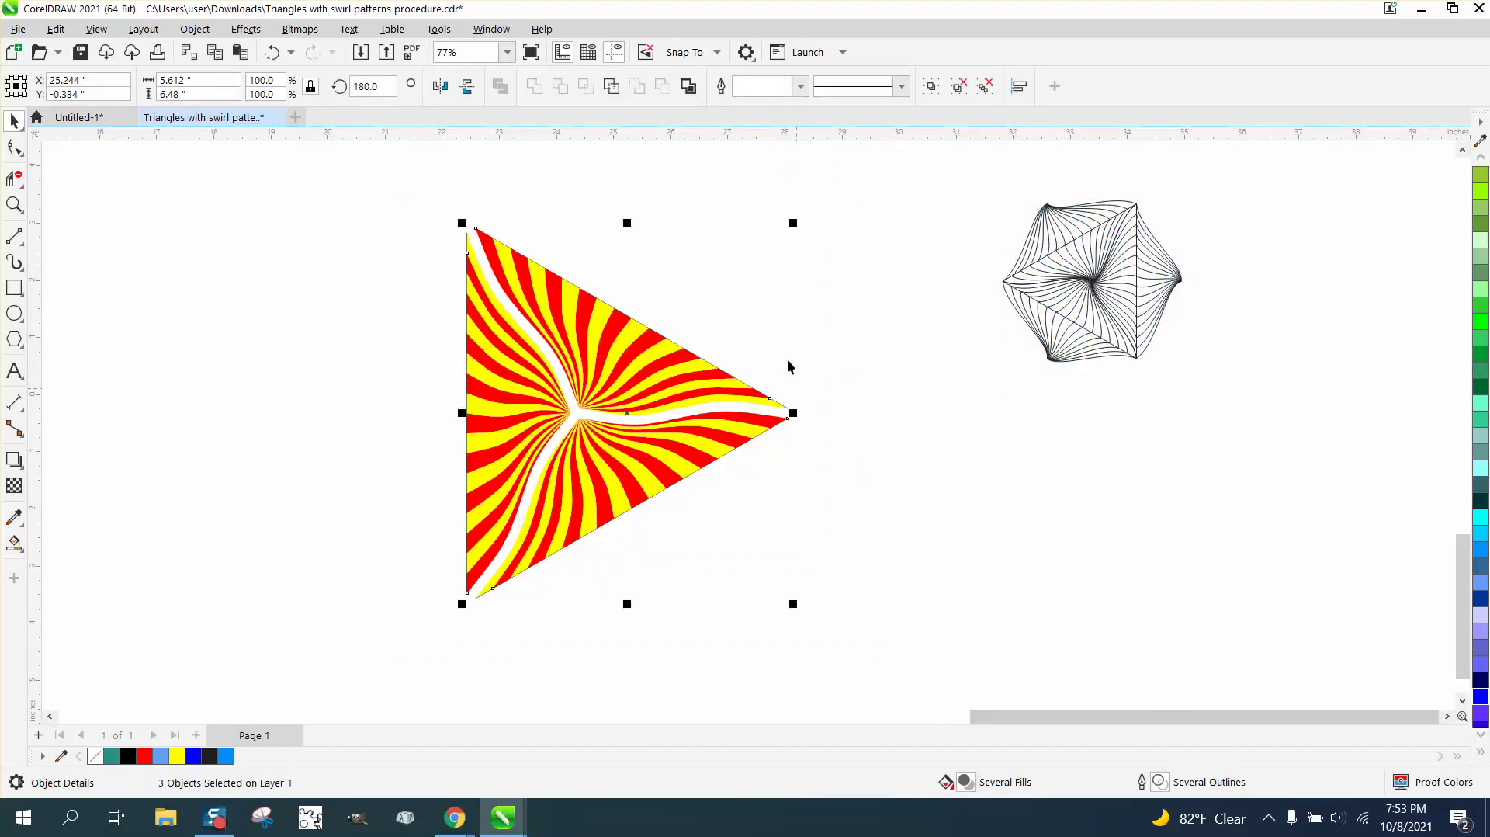
{"action": "left_click", "coordinate": [690, 89]}
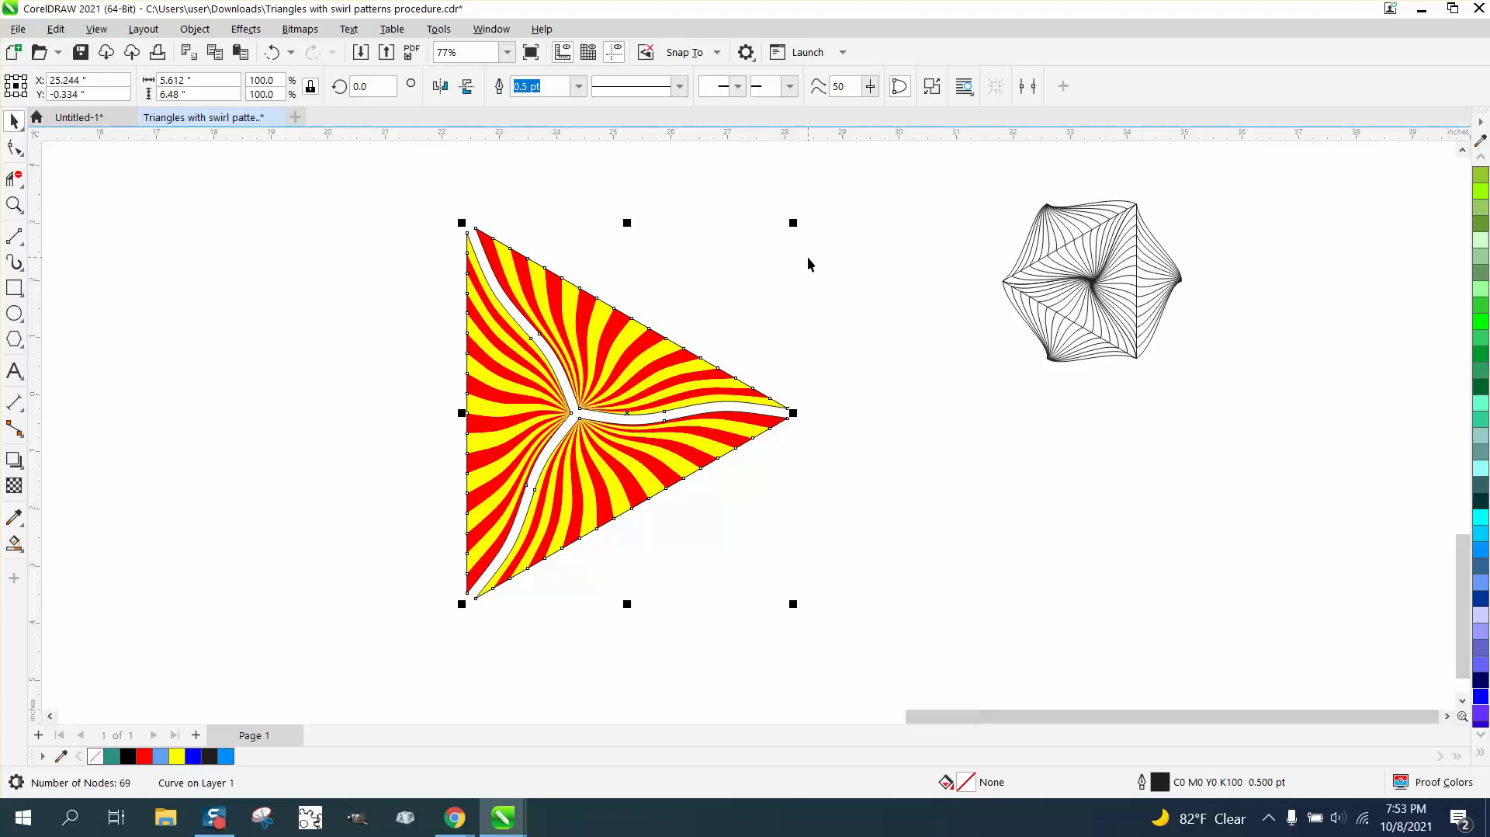
- Set the nudge distance to 10 in and move the boundary outline 10 in left of the swirl triangle
{"action": "scroll", "coordinate": [840, 274], "scroll_direction": "down", "scroll_amount": 2}
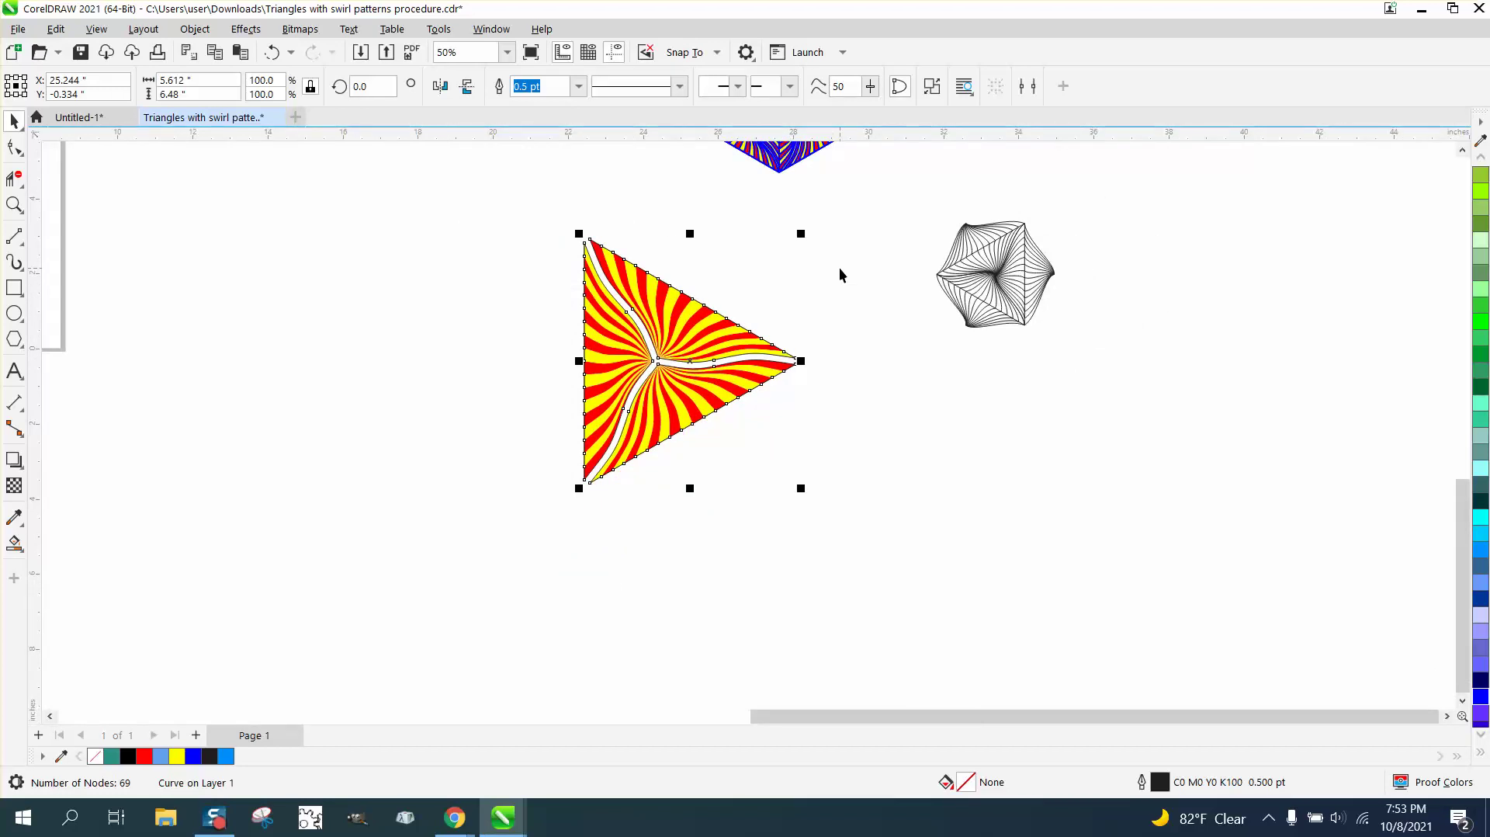
{"action": "left_click", "coordinate": [945, 321]}
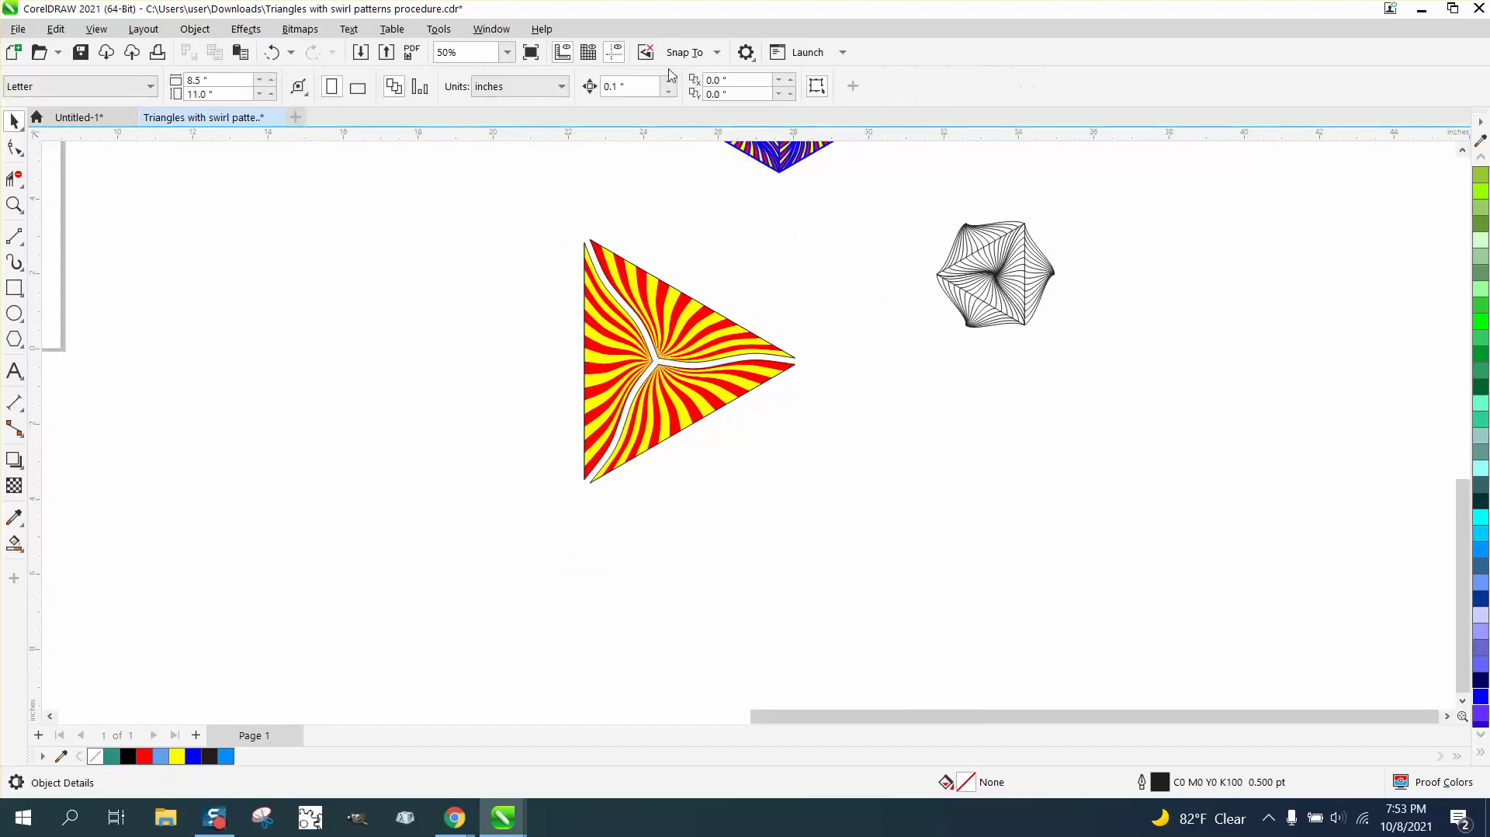
{"action": "triple_click", "coordinate": [631, 86]}
{"action": "type", "text": "10"}
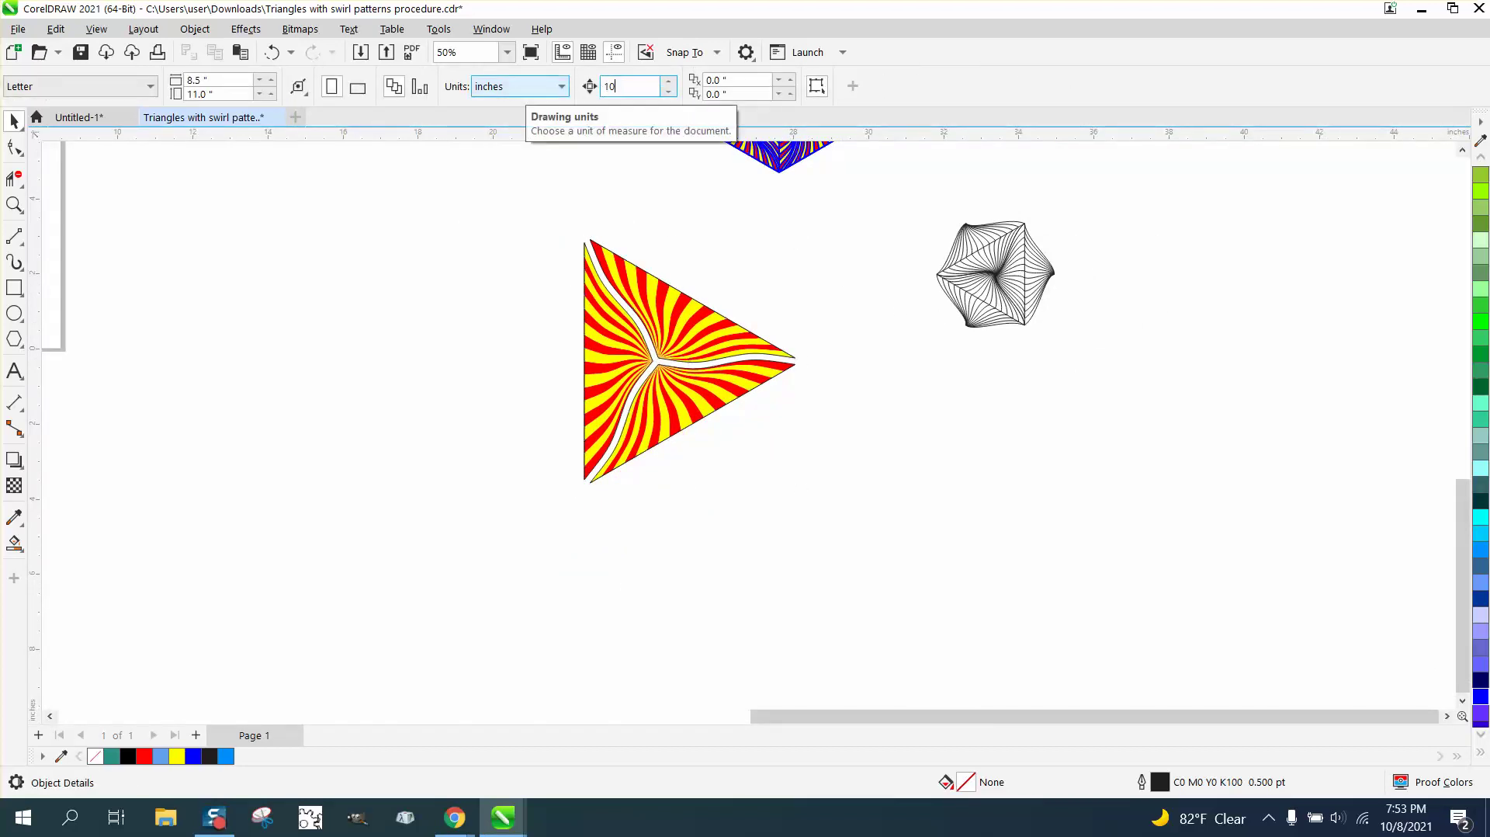
{"action": "left_click", "coordinate": [704, 310]}
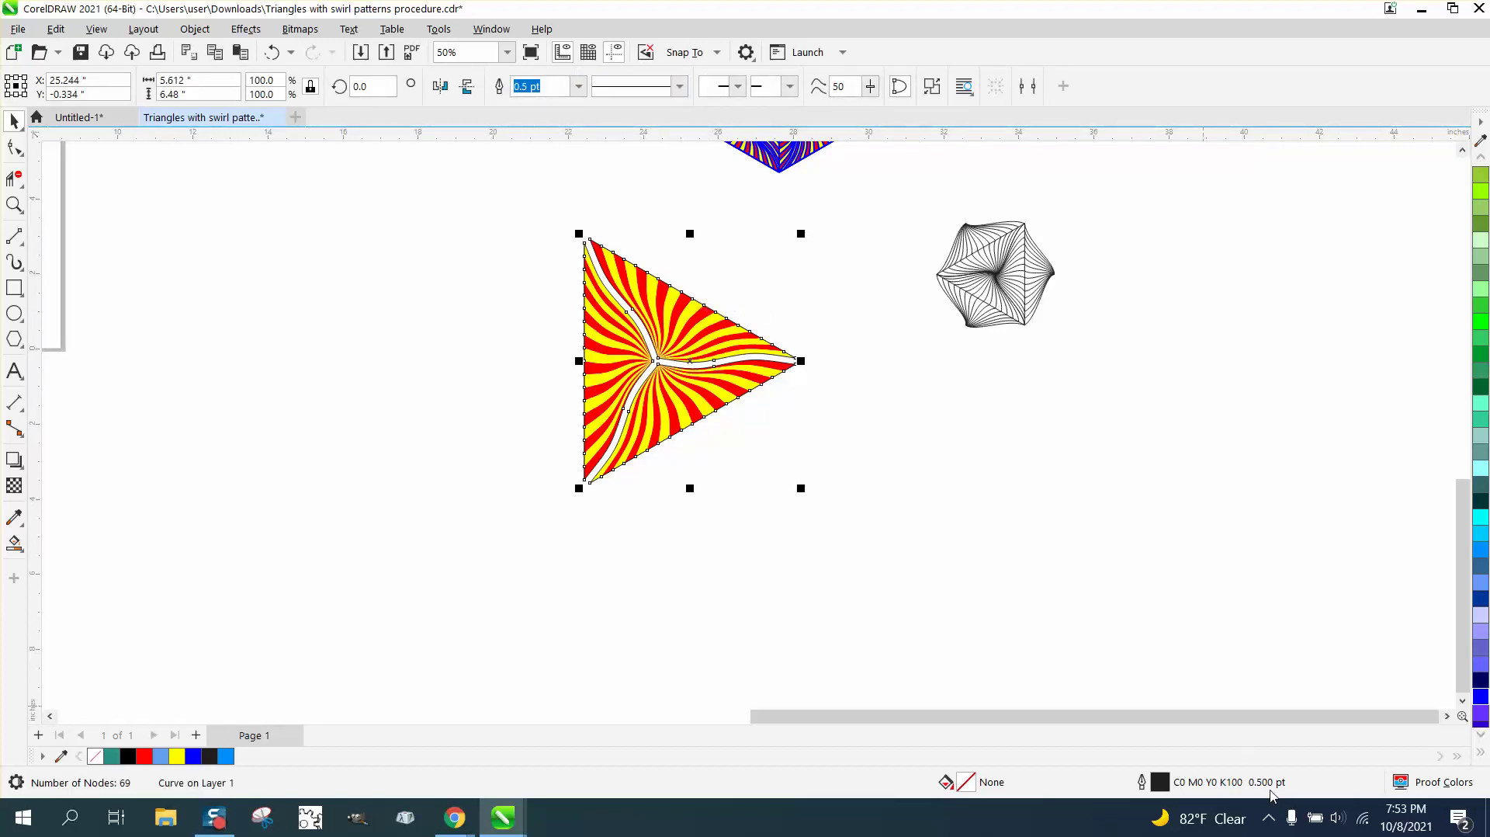
{"action": "key", "text": "Left"}
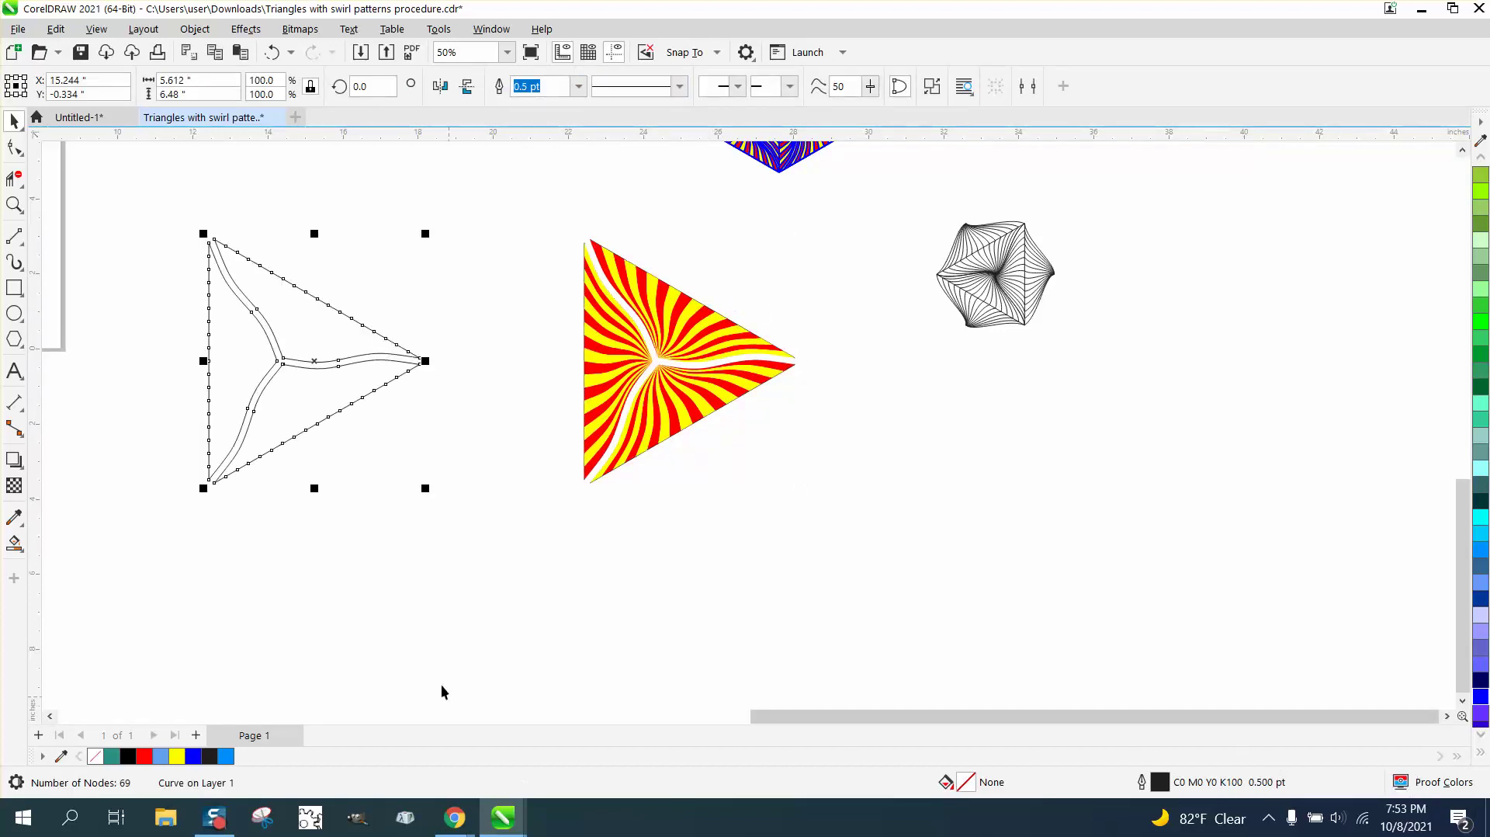
- Draw a vertical line about 9.2 in long and move it onto the boundary outline's left-hand vertical edge
{"action": "left_click", "coordinate": [14, 204]}
{"action": "left_click_drag", "start_coordinate": [147, 211], "coordinate": [365, 314]}
{"action": "scroll", "coordinate": [379, 359], "scroll_direction": "down", "scroll_amount": 3}
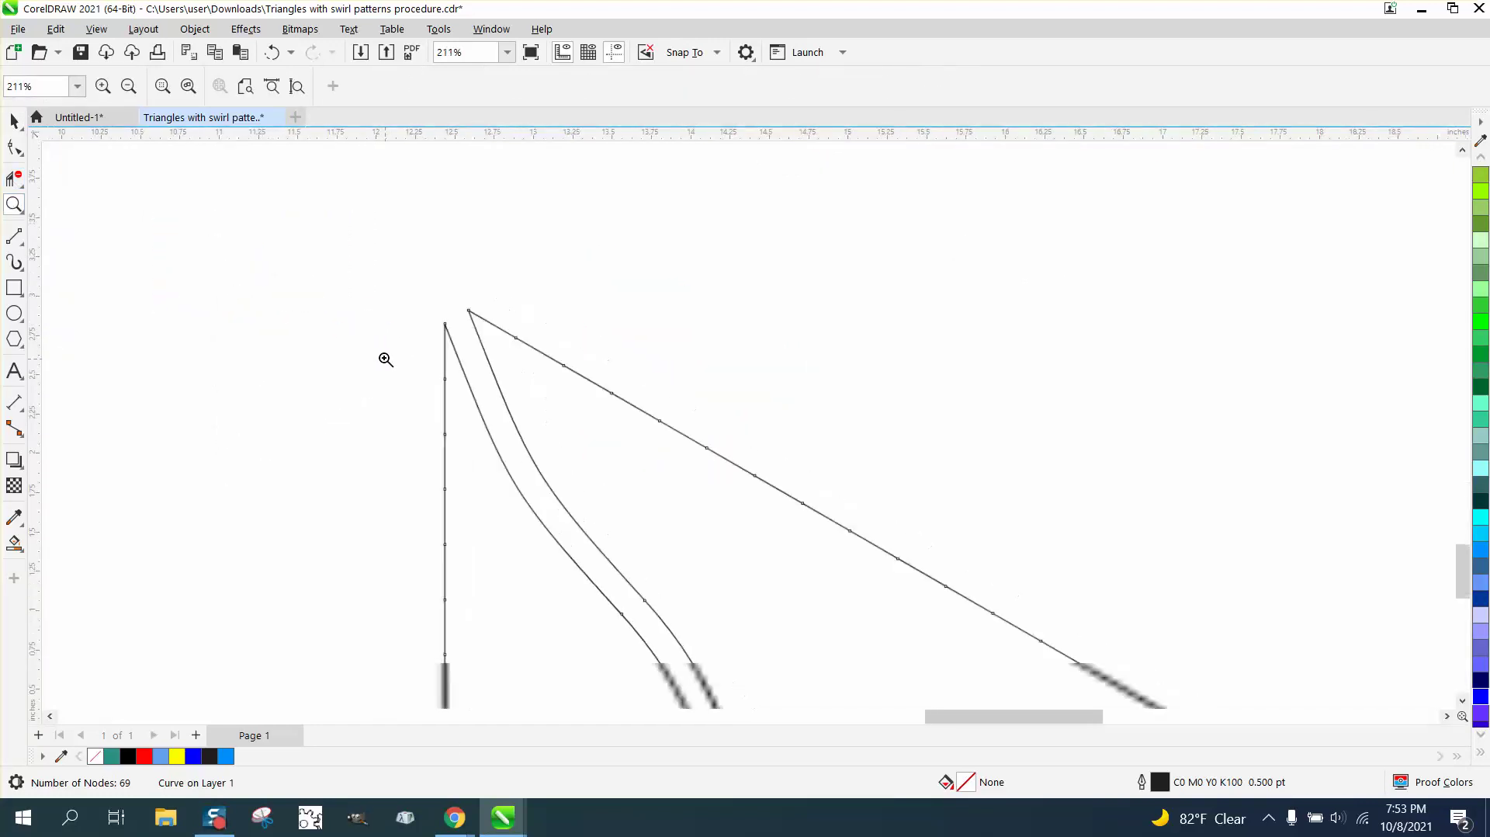
{"action": "scroll", "coordinate": [375, 351], "scroll_direction": "down", "scroll_amount": 2}
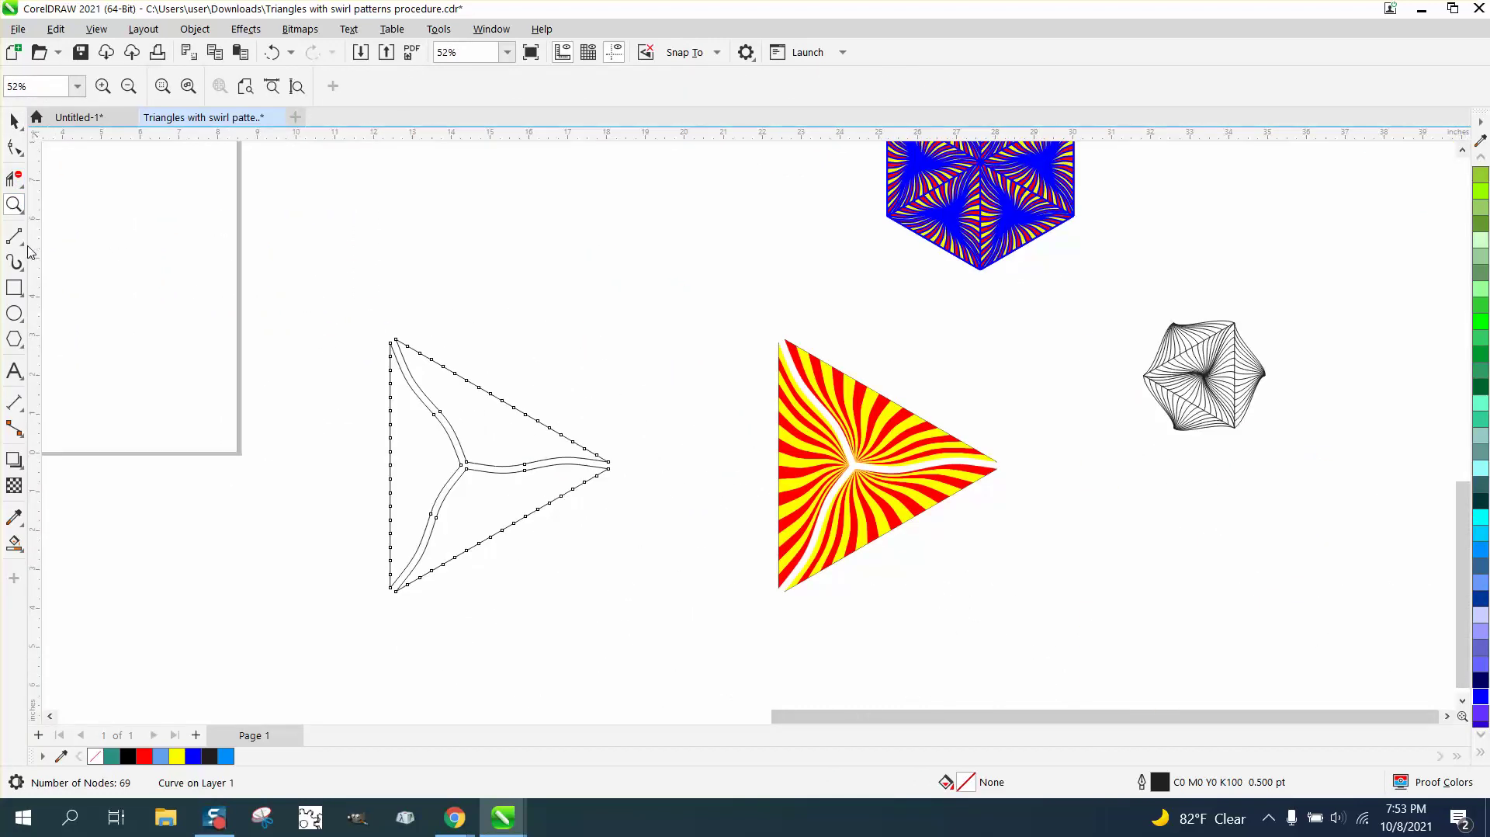
{"action": "left_click", "coordinate": [22, 246]}
{"action": "left_click", "coordinate": [81, 256]}
{"action": "left_click_drag", "start_coordinate": [357, 301], "coordinate": [357, 658]}
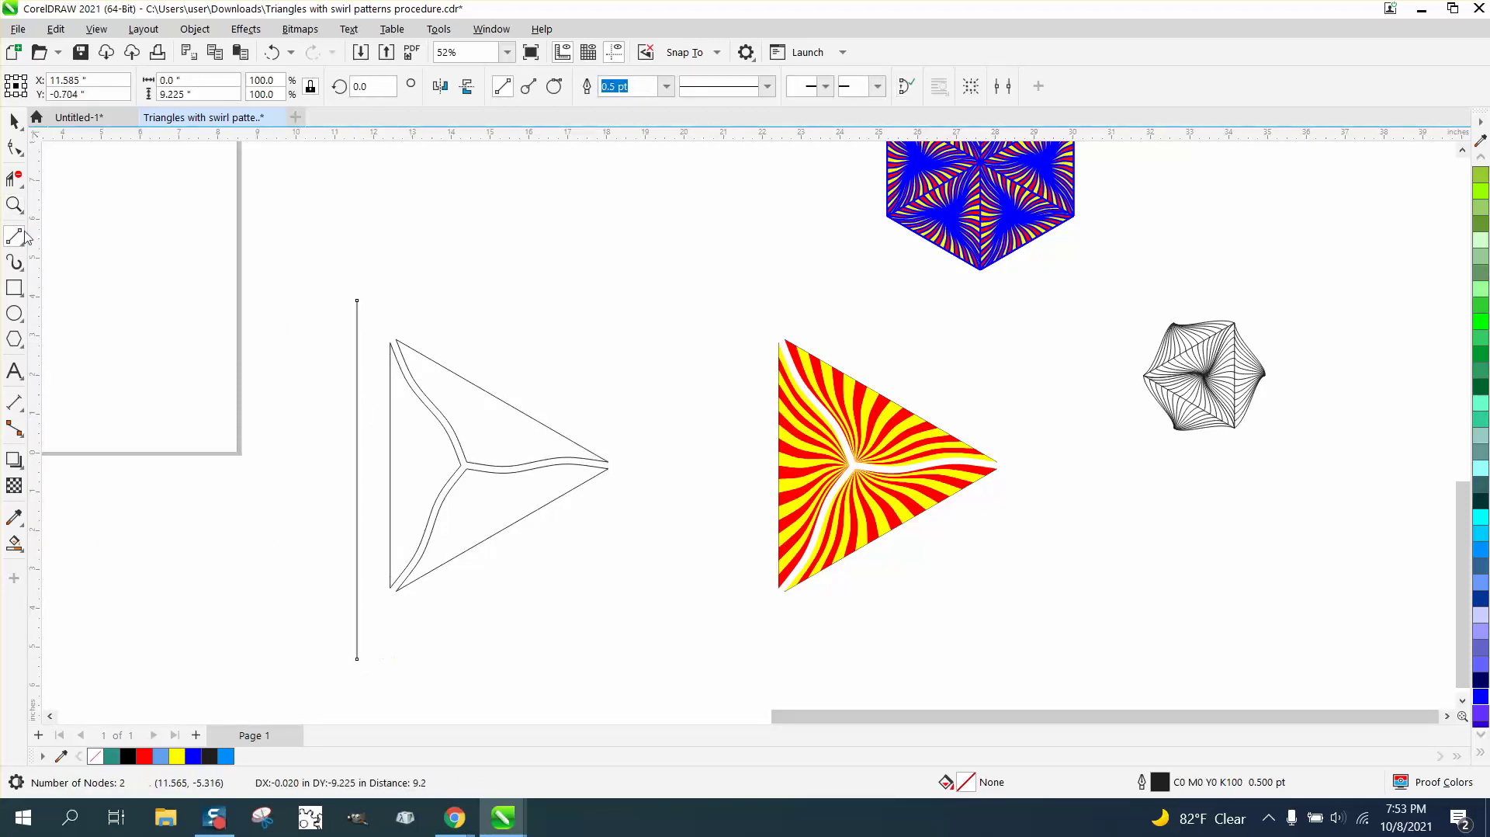
{"action": "left_click", "coordinate": [14, 120]}
{"action": "left_click_drag", "start_coordinate": [357, 475], "coordinate": [395, 470]}
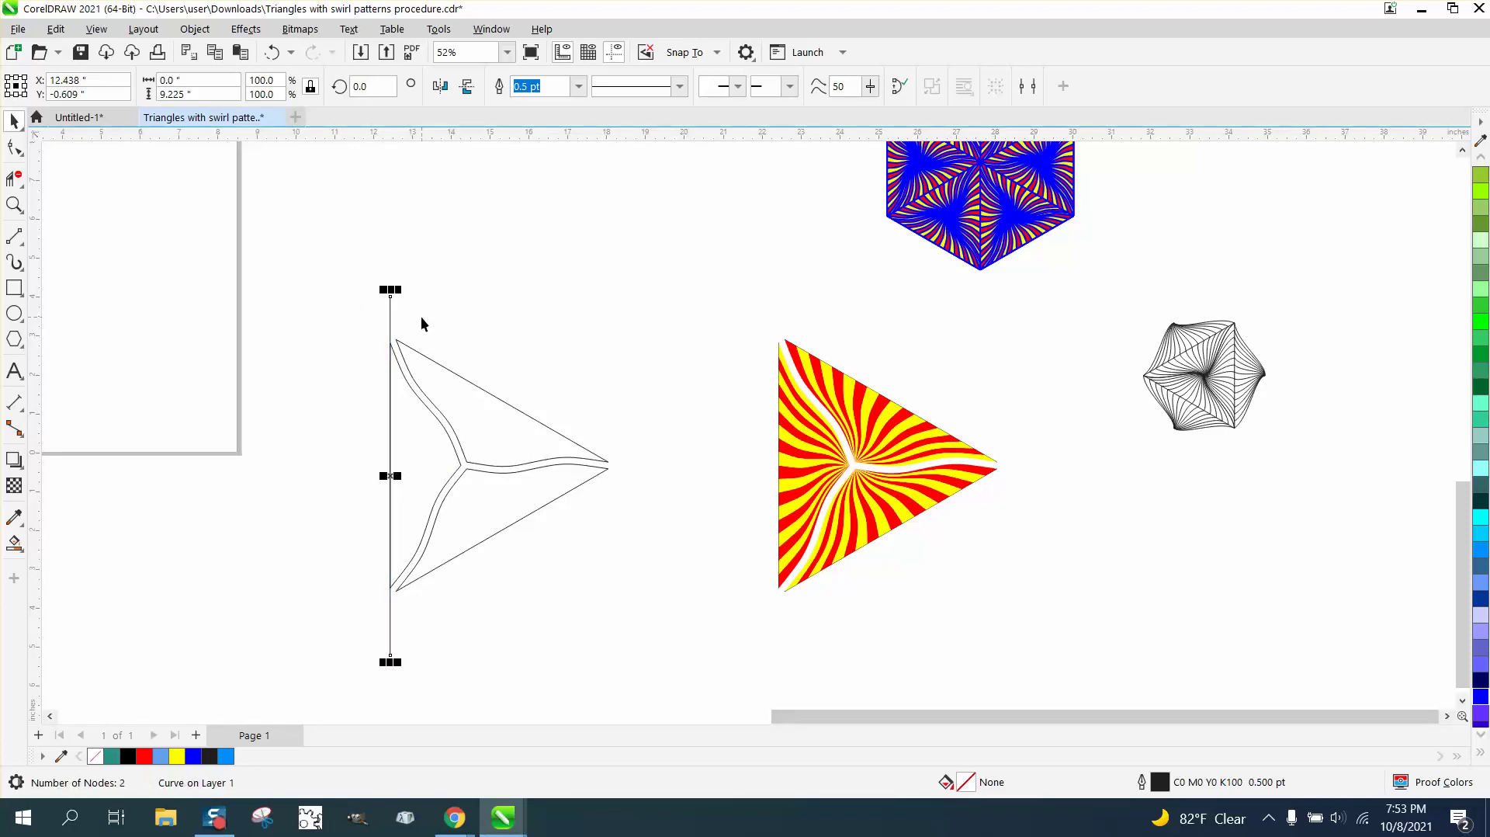
- Group the vertical line with the boundary outline and set the group's rotation angle to 60 degrees
{"action": "left_click_drag", "start_coordinate": [340, 260], "coordinate": [447, 603]}
{"action": "left_click_drag", "start_coordinate": [683, 724], "coordinate": [690, 724]}
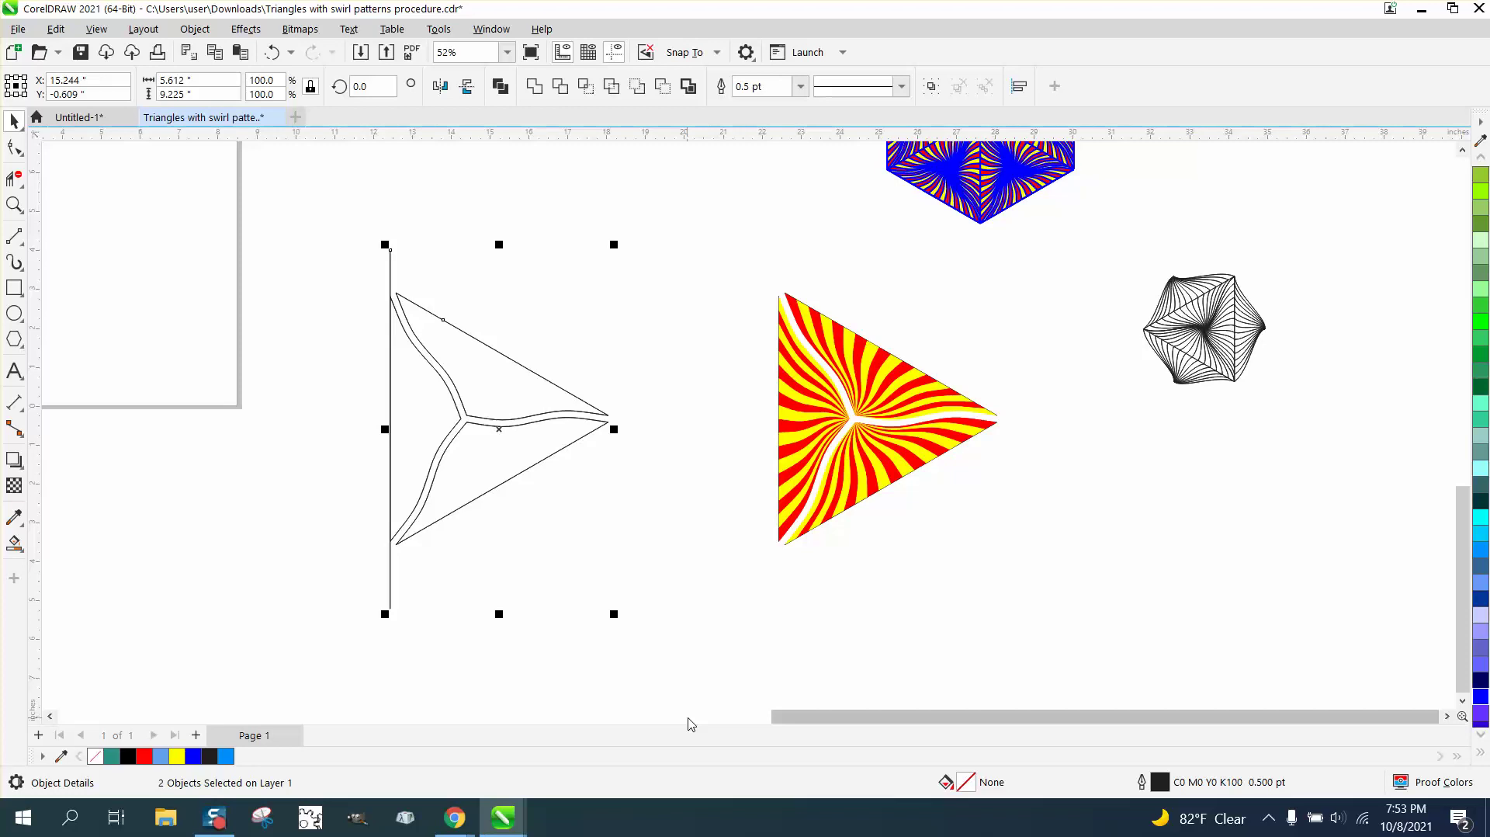
{"action": "key", "text": "ctrl+g"}
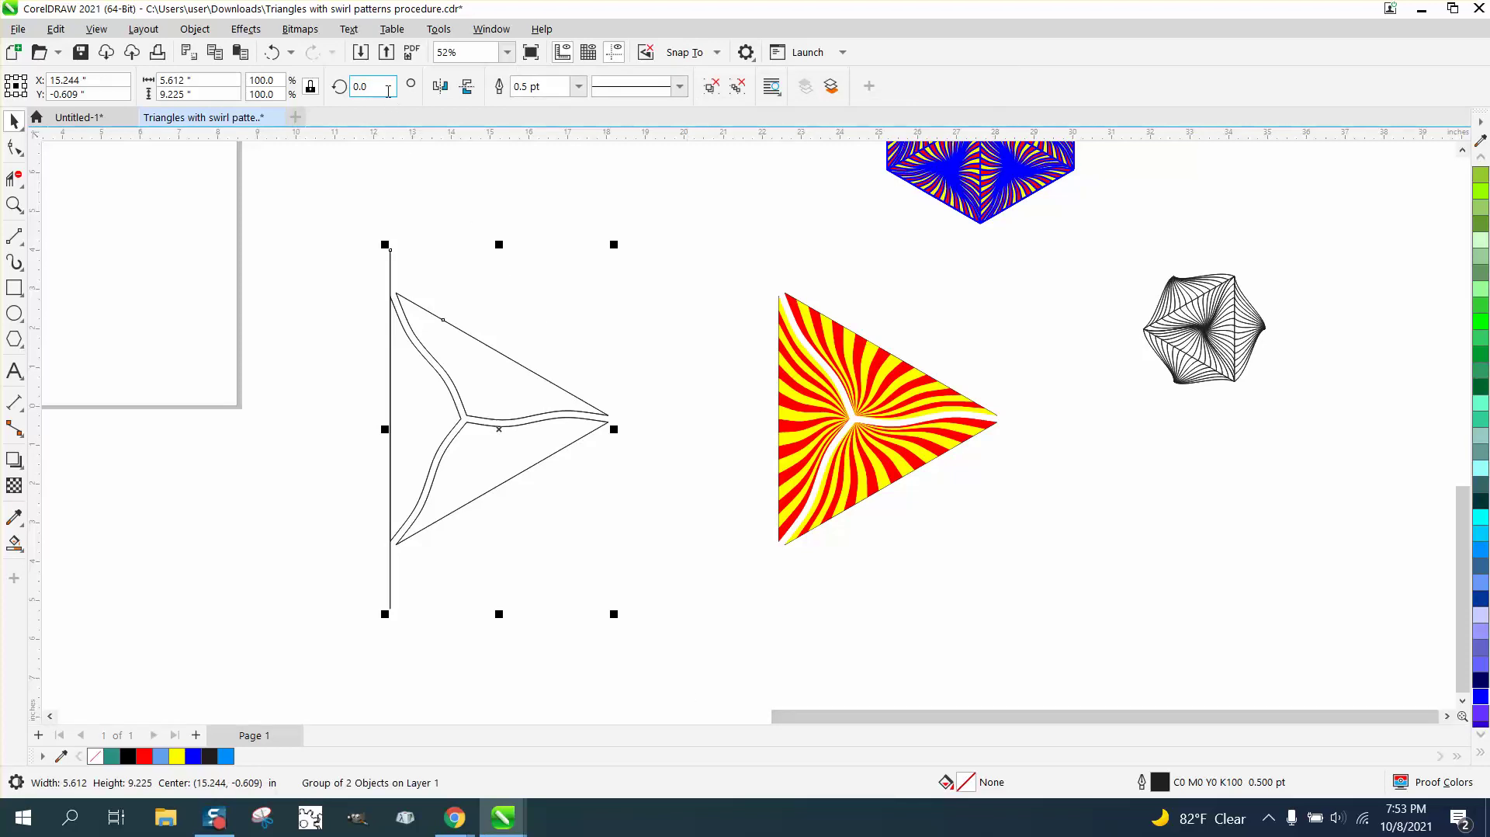
{"action": "type", "text": "60"}
{"action": "key", "text": "Return"}
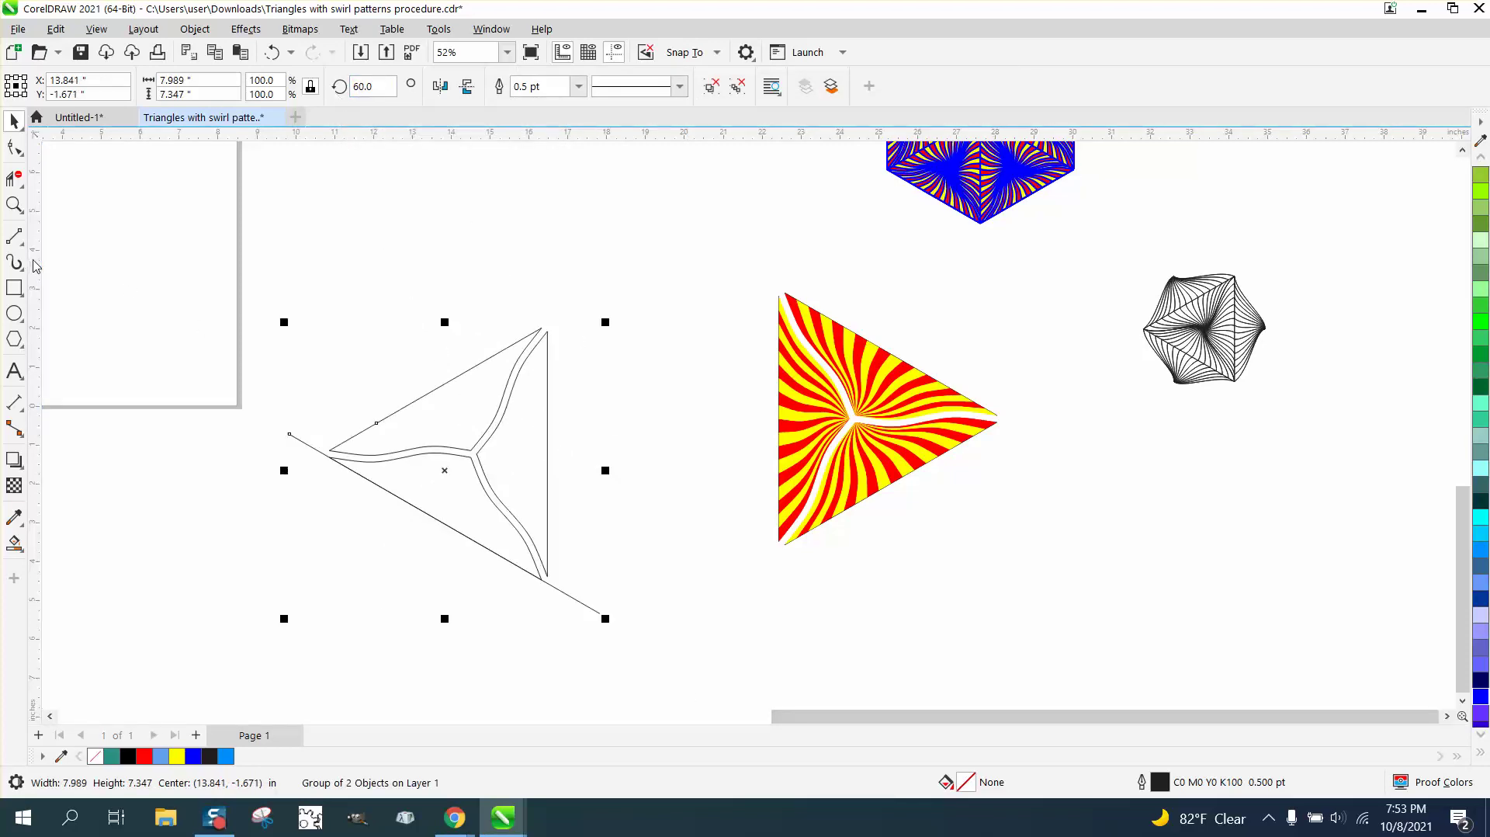
- Draw a second vertical line about 12.9 in long and move it onto the rotated outline's right-hand vertical edge
{"action": "left_click", "coordinate": [14, 236]}
{"action": "left_click_drag", "start_coordinate": [651, 192], "coordinate": [650, 303]}
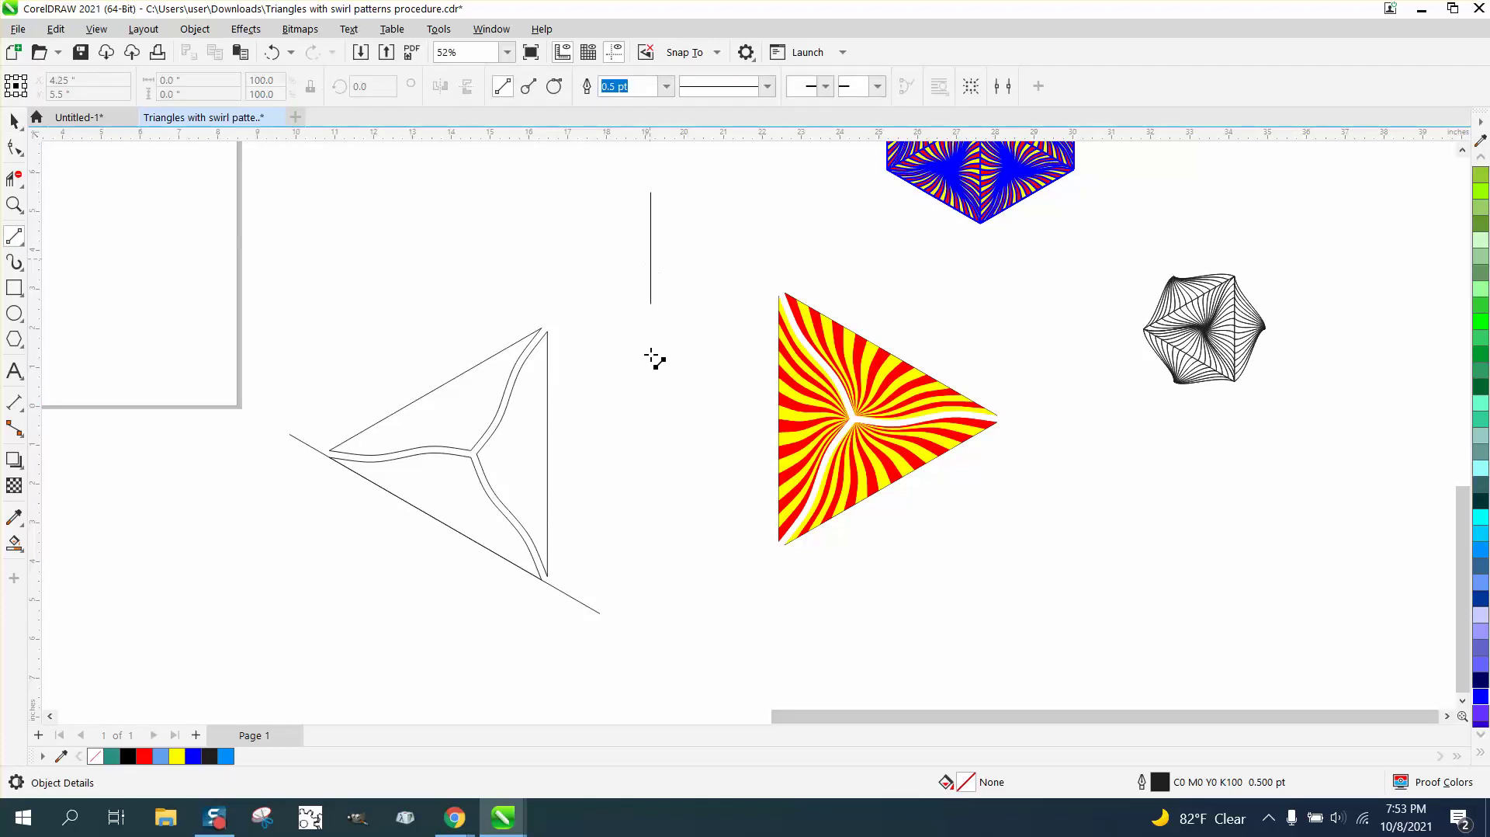
{"action": "left_click_drag", "start_coordinate": [654, 360], "coordinate": [653, 705]}
{"action": "left_click_drag", "start_coordinate": [652, 440], "coordinate": [547, 452]}
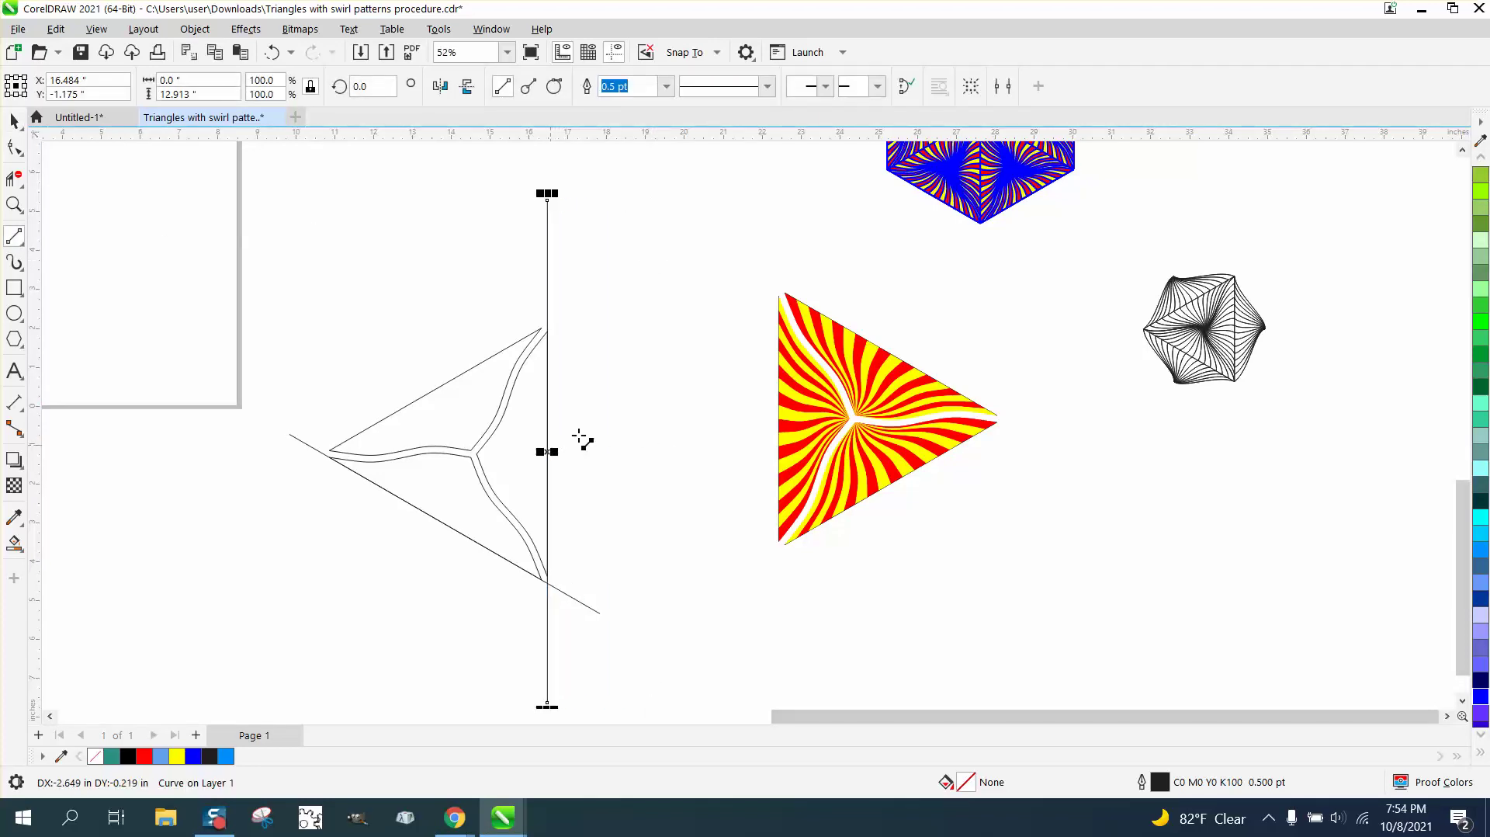
- Select the second vertical line together with the rotated outline group and group them
{"action": "scroll", "coordinate": [392, 303], "scroll_direction": "down", "scroll_amount": 1}
{"action": "left_click", "coordinate": [14, 122]}
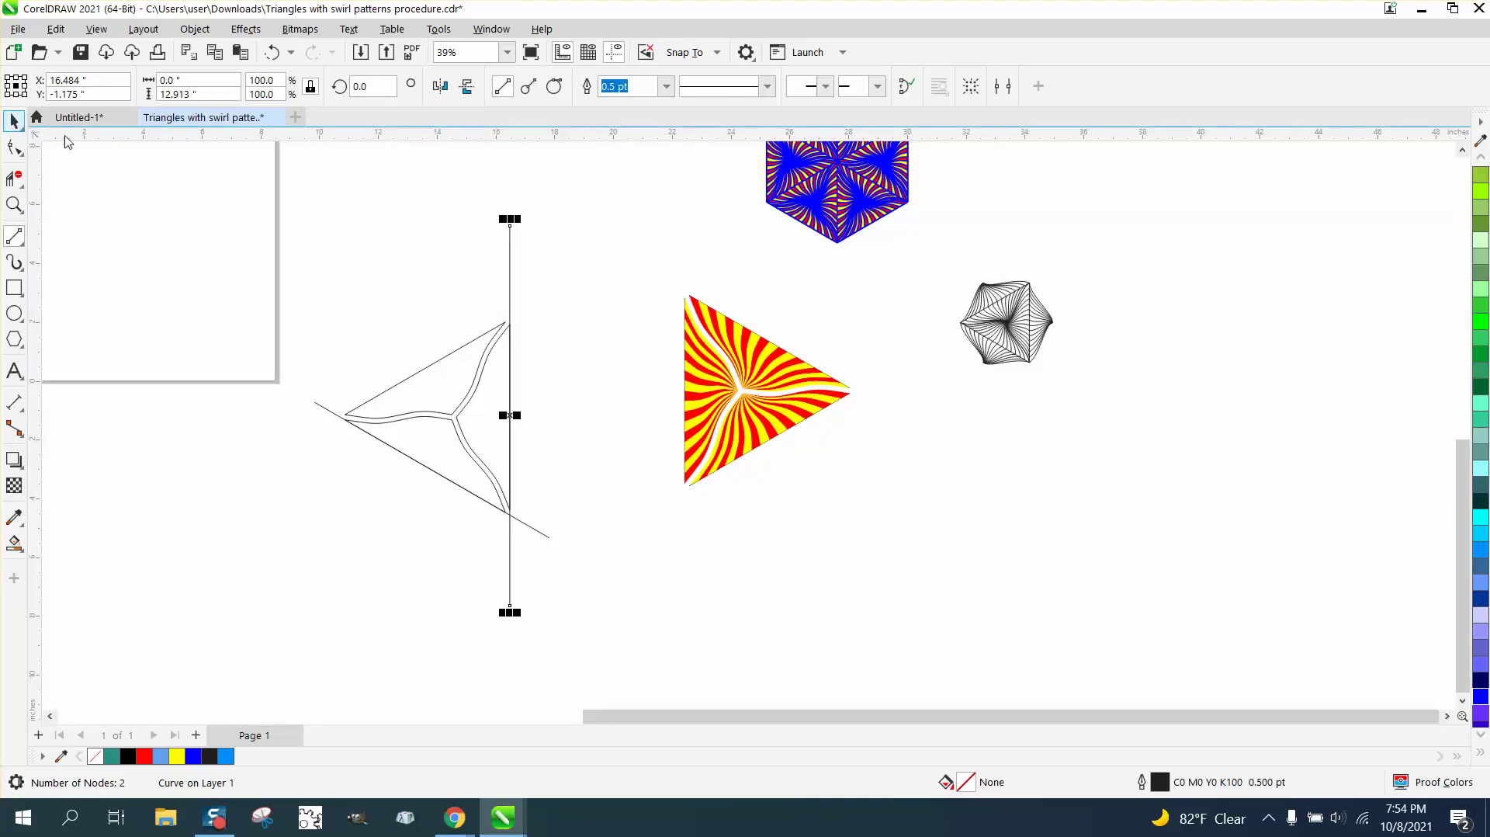
{"action": "scroll", "coordinate": [314, 245], "scroll_direction": "down", "scroll_amount": 1}
{"action": "left_click_drag", "start_coordinate": [570, 582], "coordinate": [575, 587]}
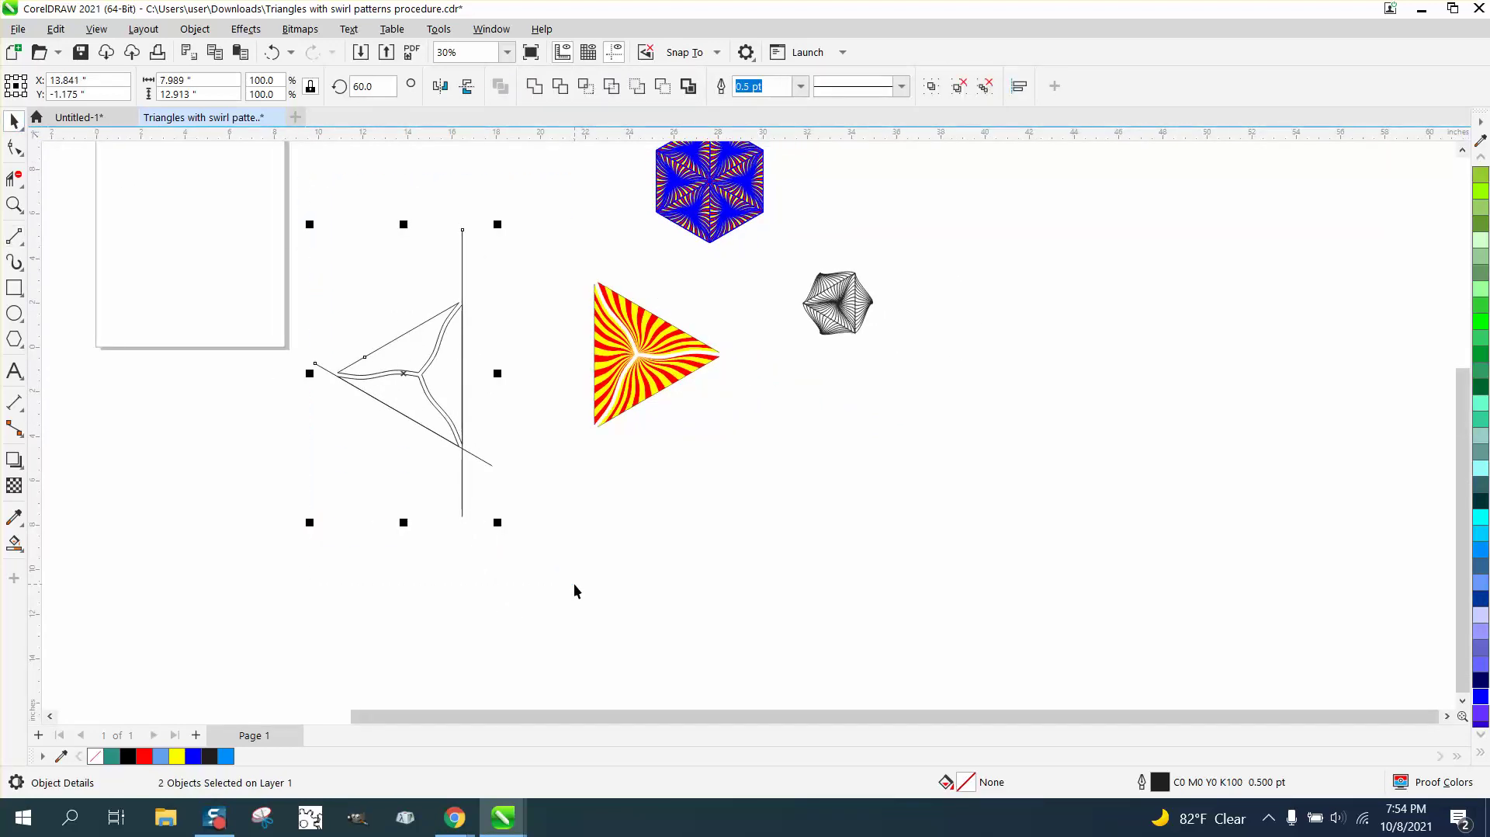
{"action": "key", "text": "ctrl+g"}
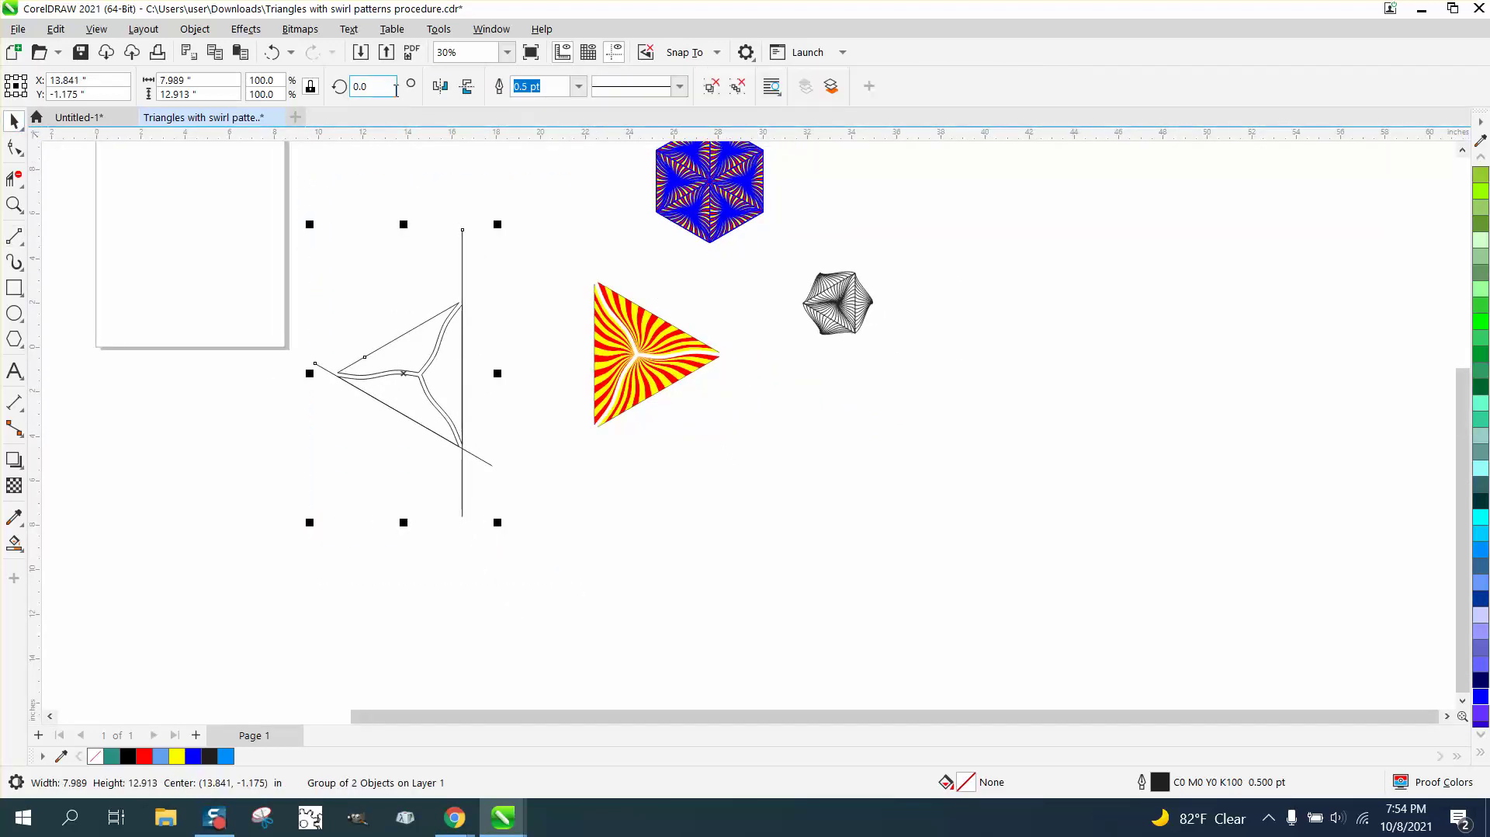
- Try rotation angles of 180, 120, 0 and 6 degrees on the grouped outline and lines
{"action": "type", "text": "180"}
{"action": "key", "text": "Return"}
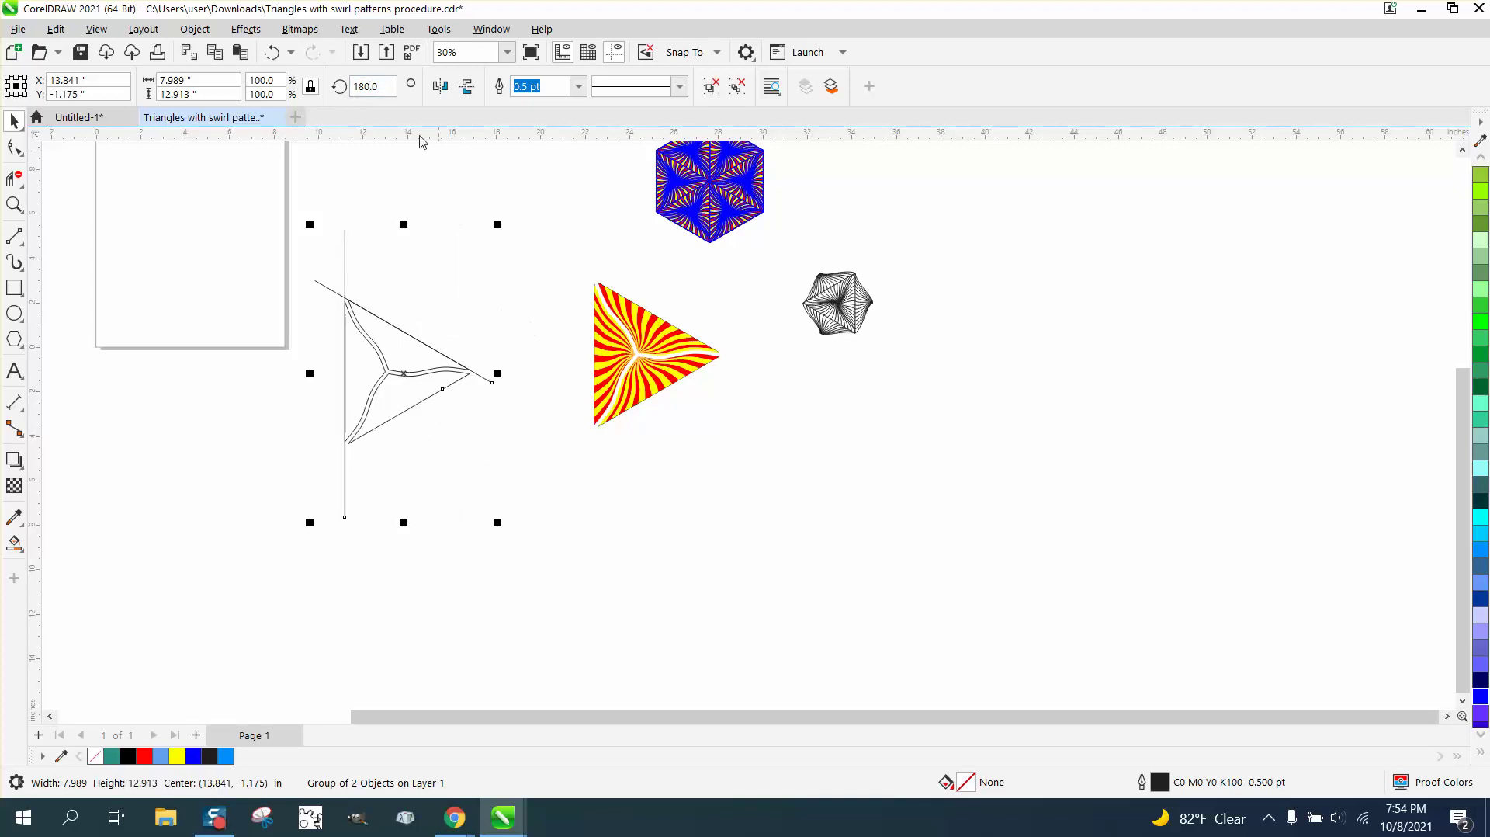
{"action": "left_click", "coordinate": [382, 90]}
{"action": "type", "text": "120"}
{"action": "key", "text": "Return"}
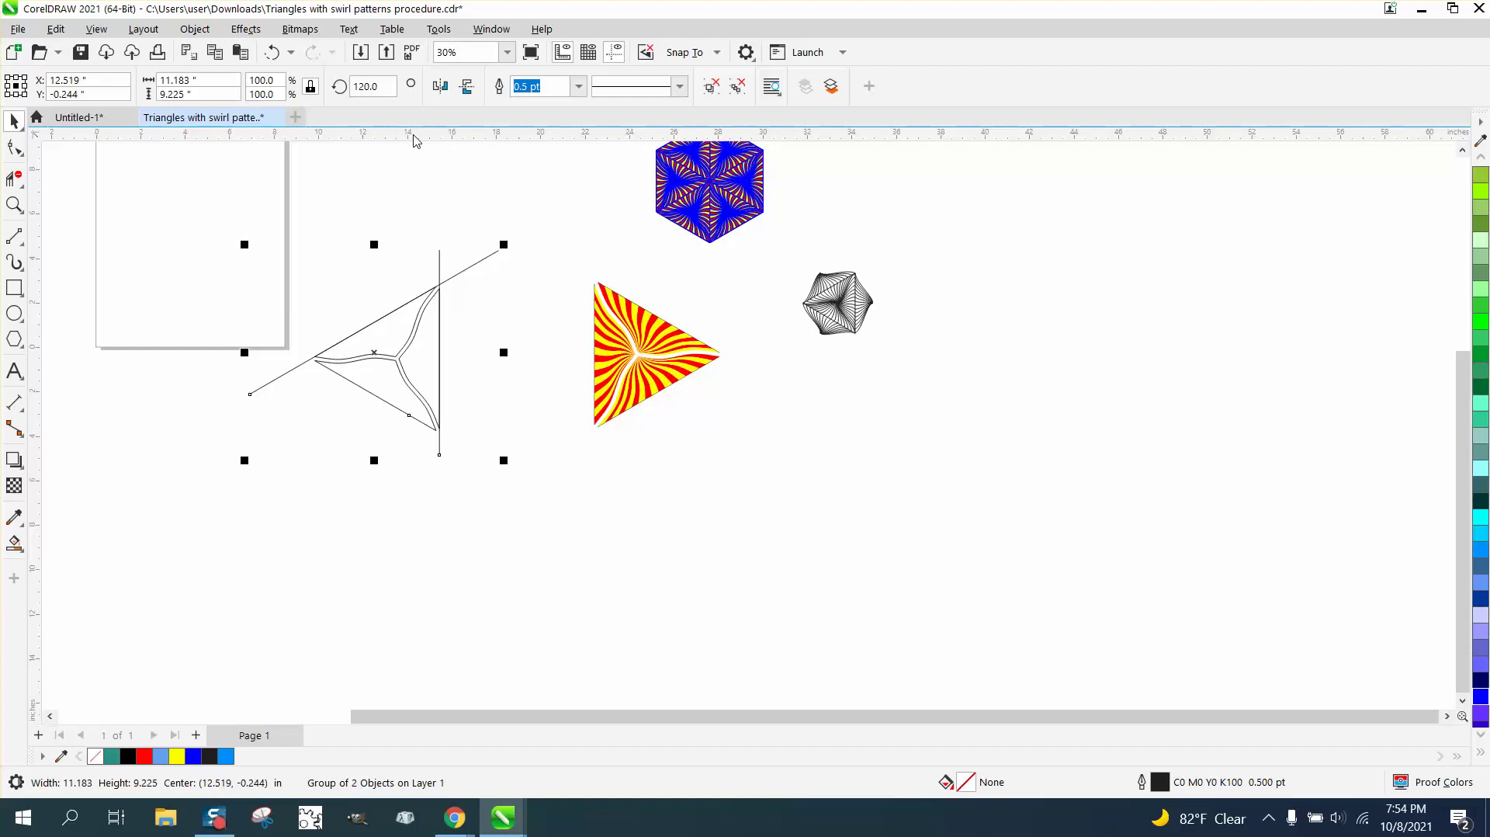
{"action": "left_click", "coordinate": [376, 86]}
{"action": "type", "text": "0"}
{"action": "key", "text": "Return"}
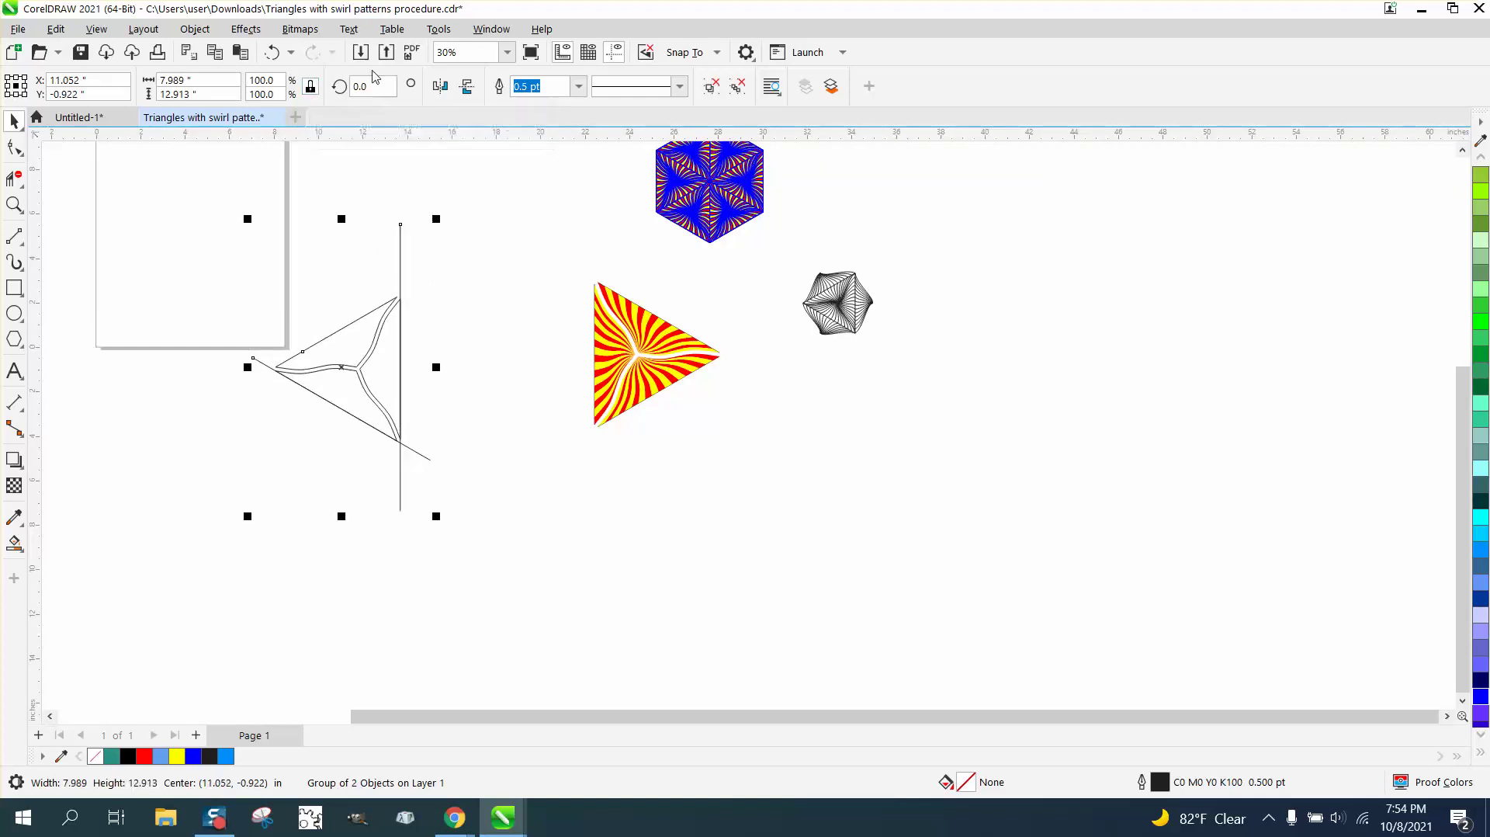
{"action": "type", "text": "6"}
{"action": "key", "text": "Return"}
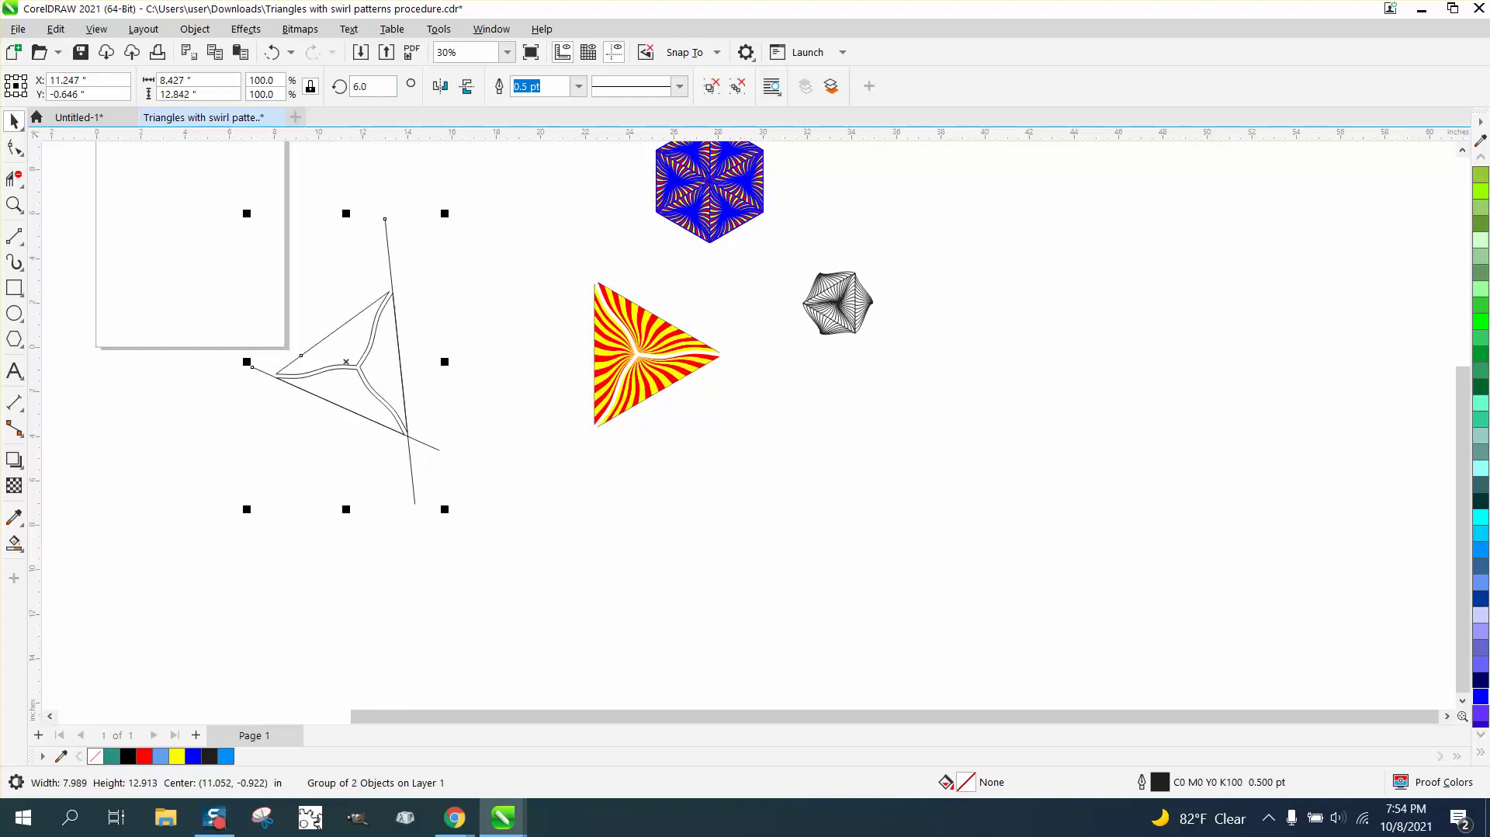
- Set the rotation angle of the grouped outline and lines to 60 degrees
{"action": "double_click", "coordinate": [365, 86]}
{"action": "type", "text": "60"}
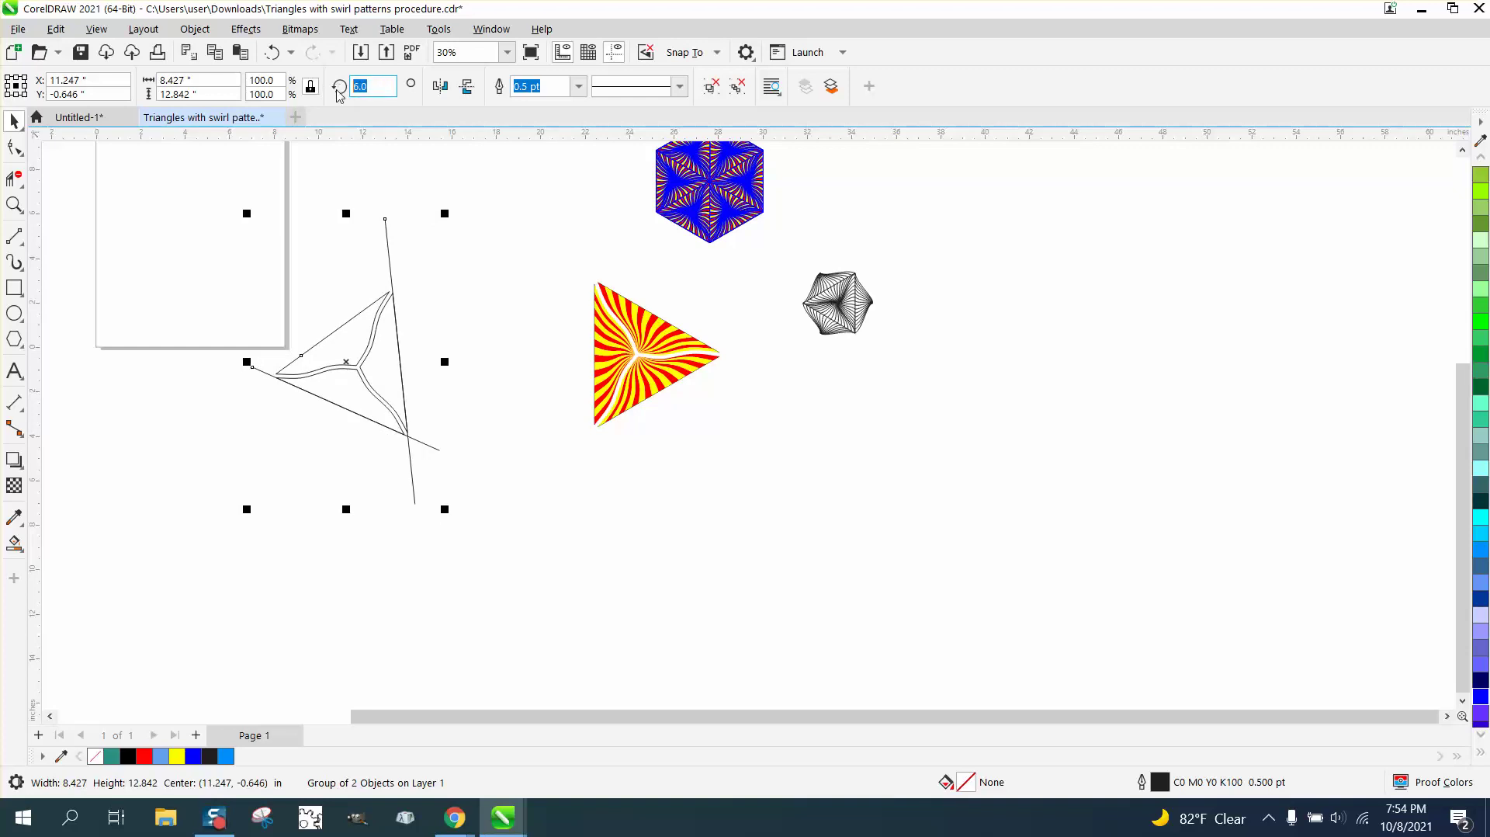
{"action": "key", "text": "Return"}
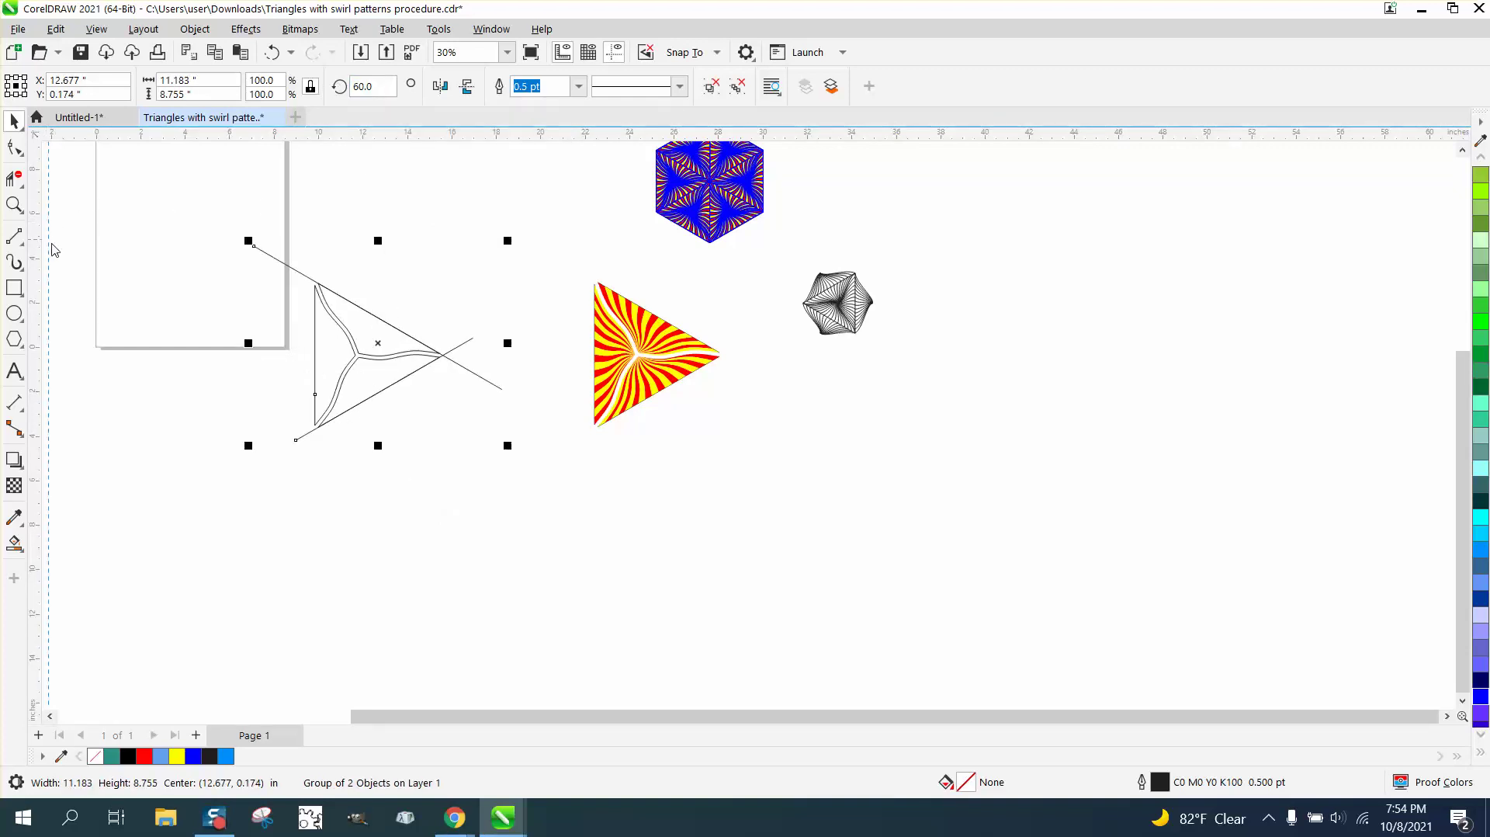
- Draw a third vertical line about 14 in long and align it to a vertical guideline placed on the outline's left-hand edge
{"action": "left_click_drag", "start_coordinate": [275, 313], "coordinate": [309, 335]}
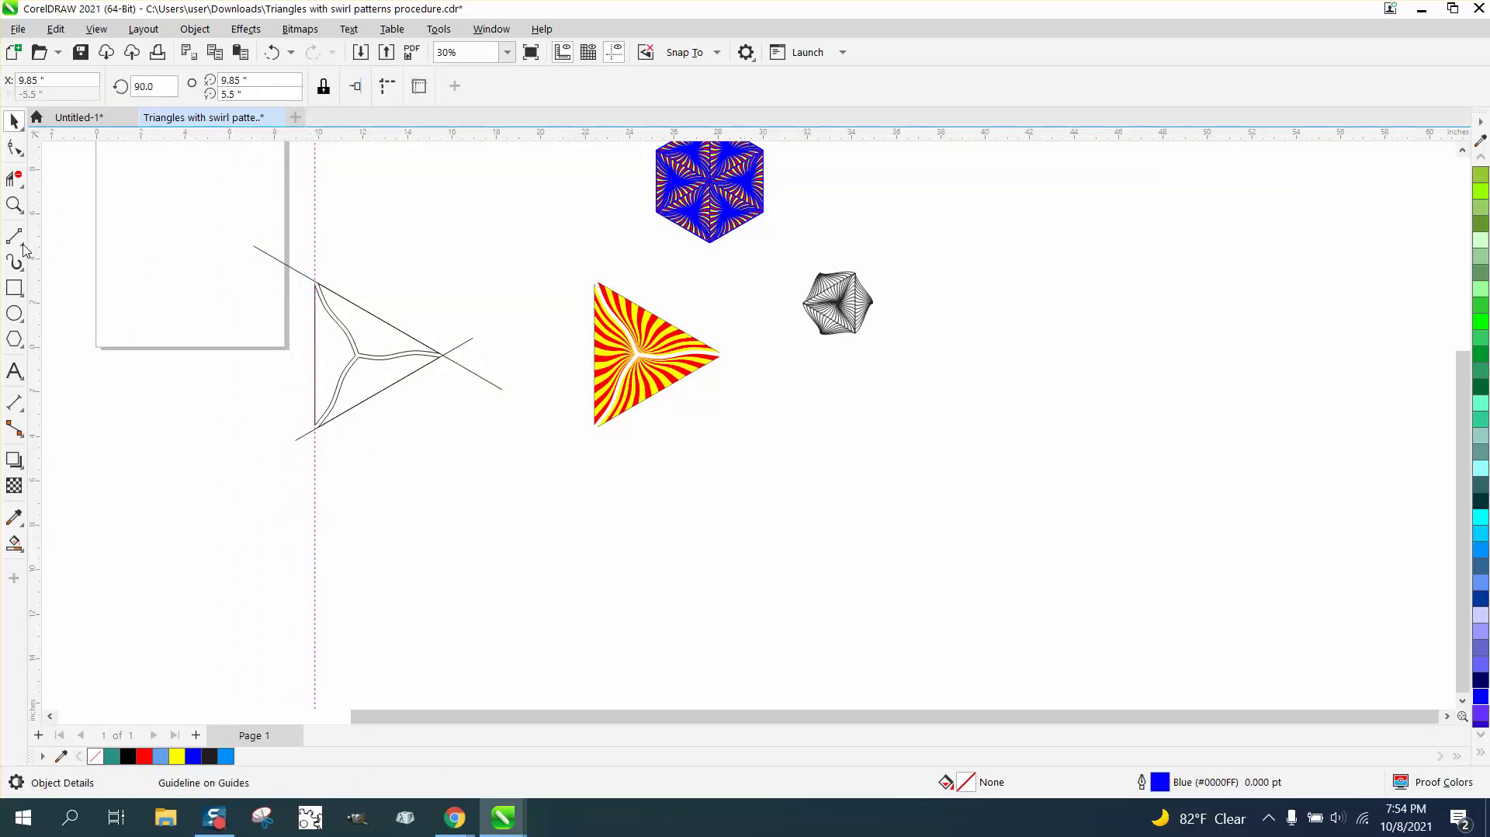
{"action": "left_click", "coordinate": [18, 239]}
{"action": "left_click", "coordinate": [130, 256]}
{"action": "left_click_drag", "start_coordinate": [479, 223], "coordinate": [478, 536]}
{"action": "left_click", "coordinate": [14, 122]}
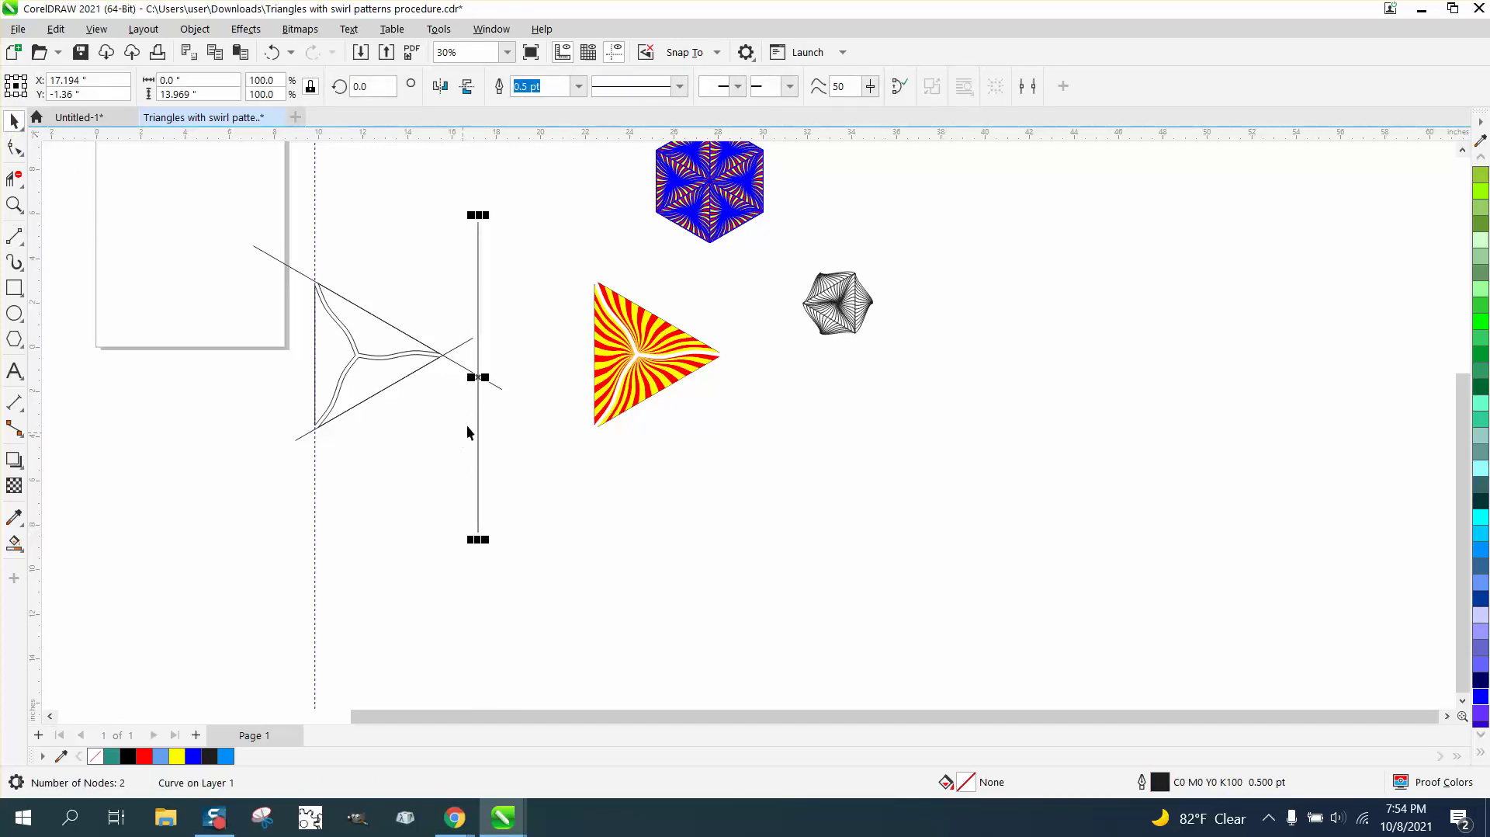
{"action": "left_click_drag", "start_coordinate": [478, 380], "coordinate": [315, 371]}
{"action": "left_click", "coordinate": [14, 204]}
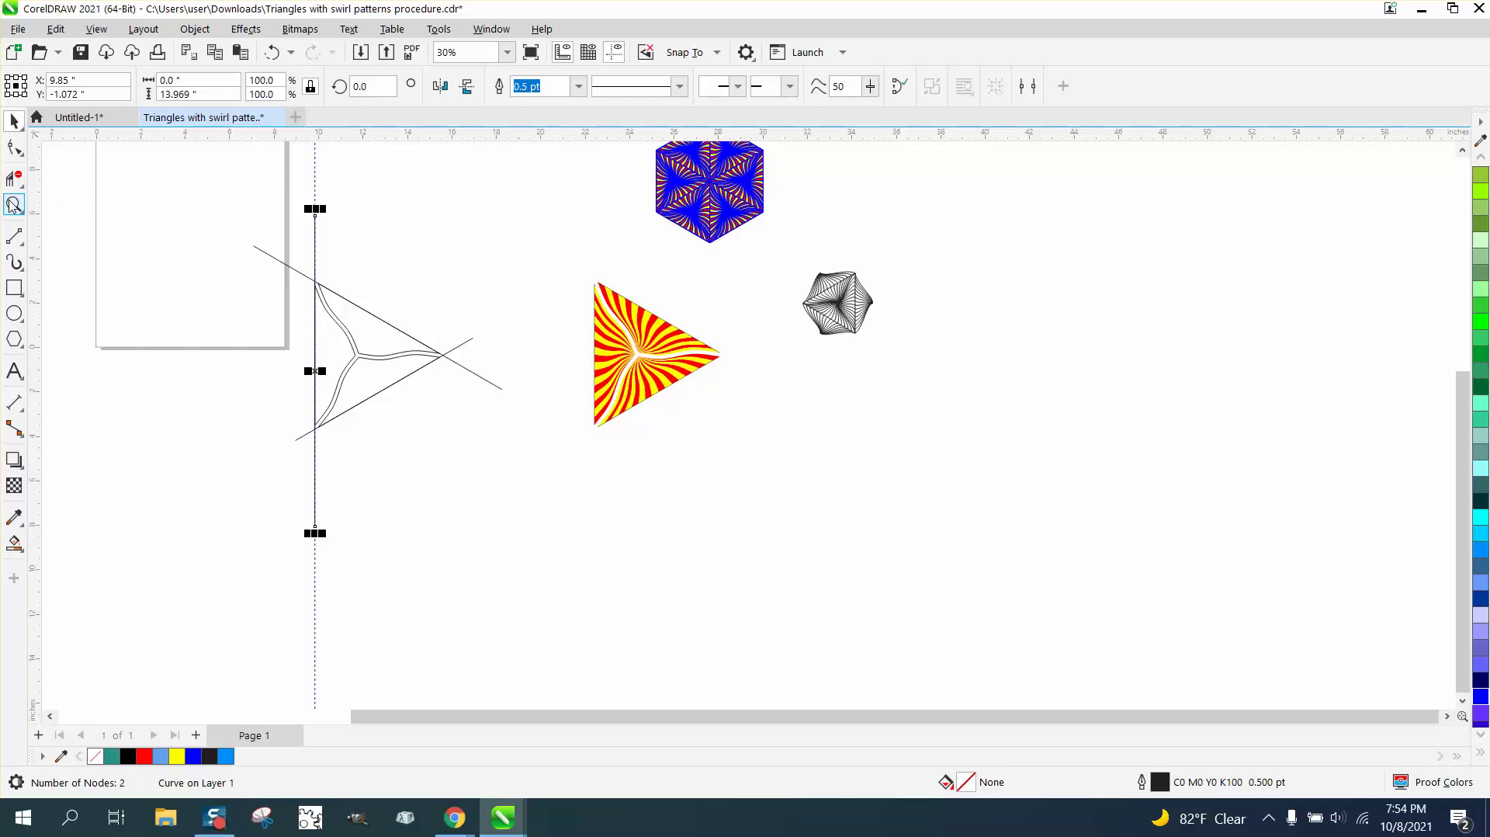
{"action": "left_click_drag", "start_coordinate": [246, 238], "coordinate": [566, 535]}
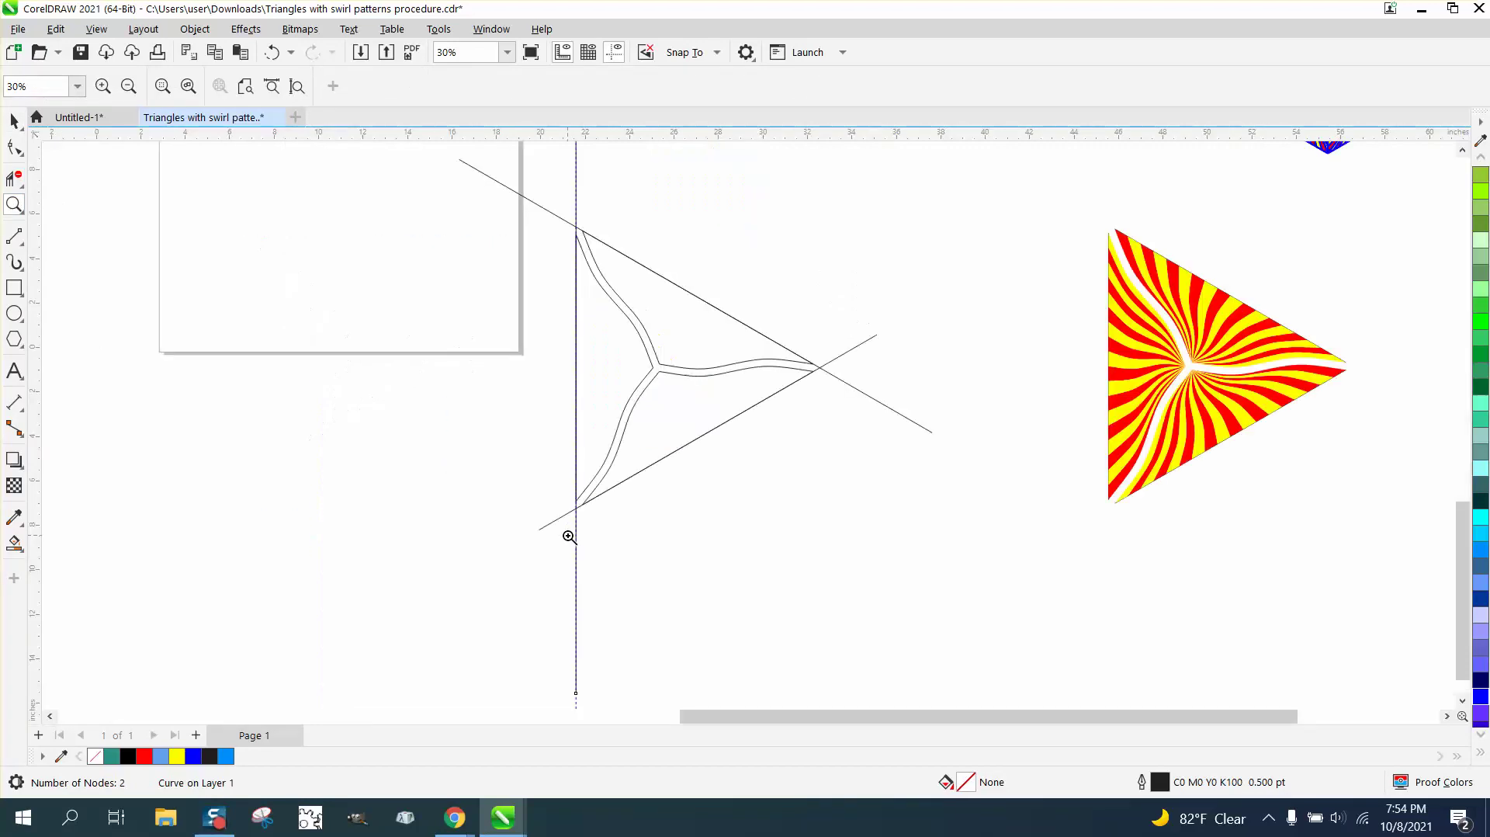
{"action": "left_click", "coordinate": [14, 179]}
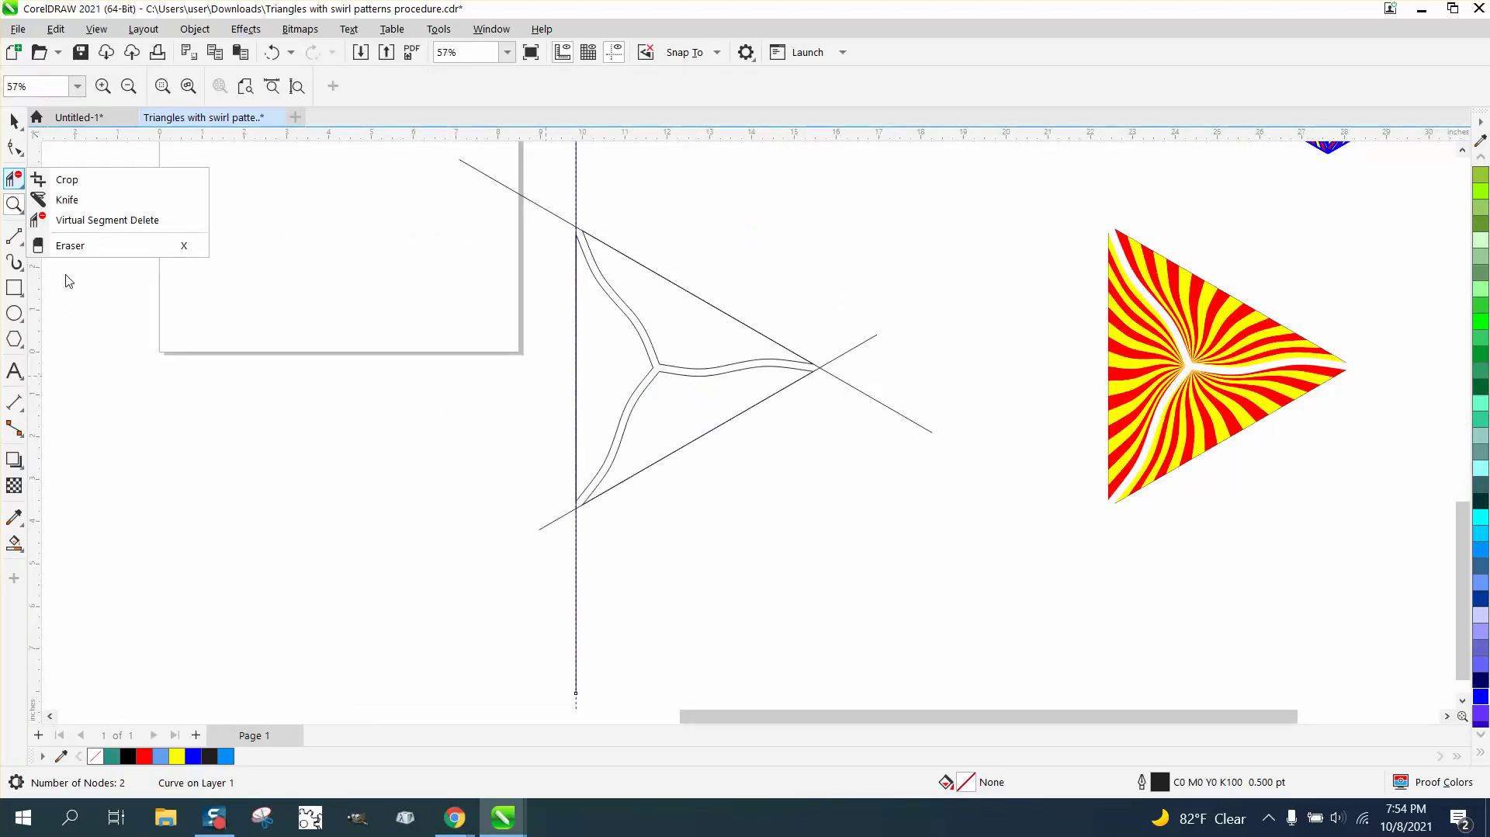
{"action": "left_click", "coordinate": [66, 179]}
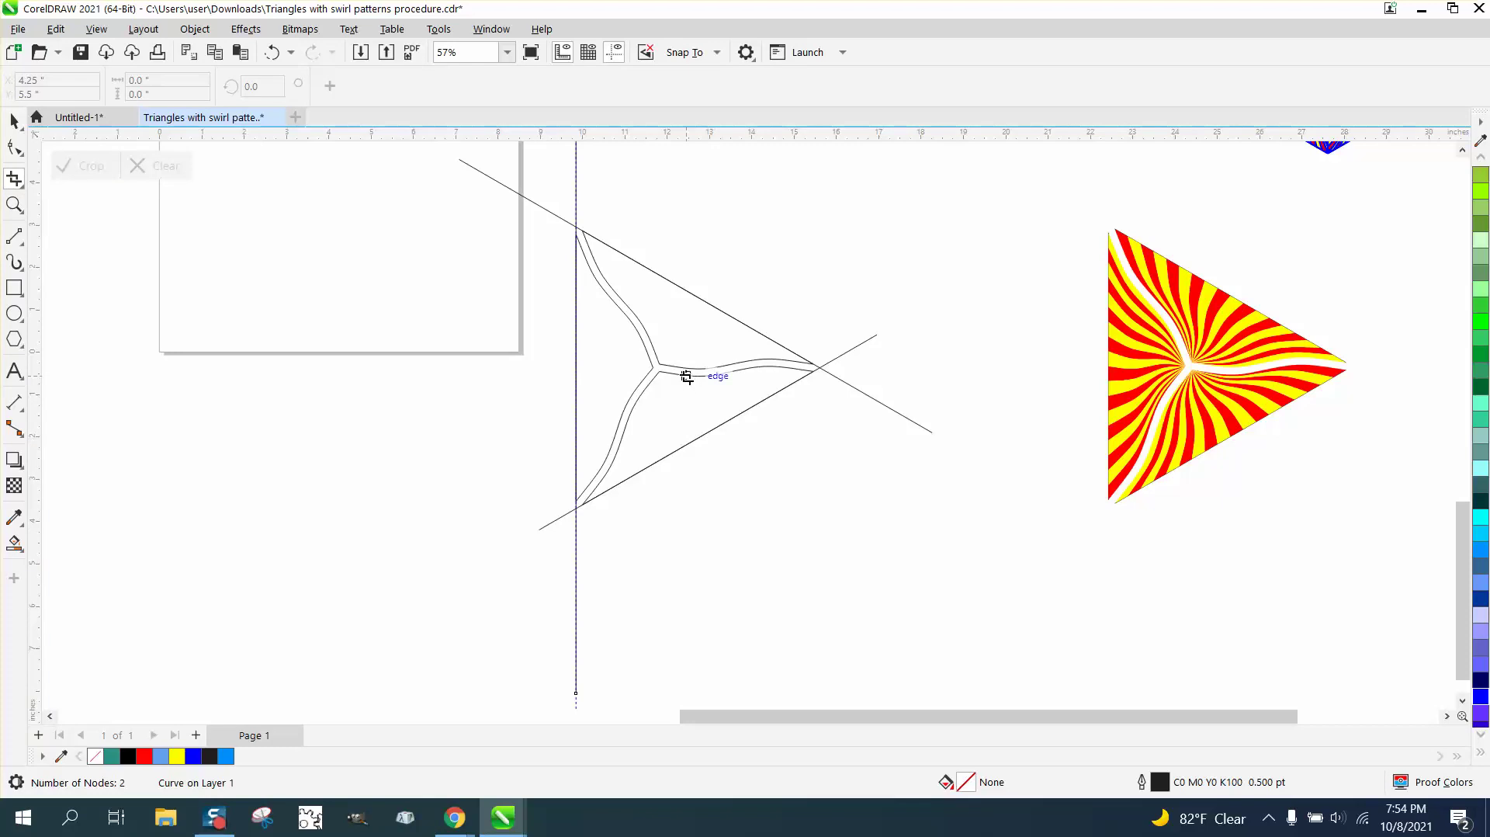
{"action": "left_click", "coordinate": [14, 120]}
{"action": "key", "text": "Escape"}
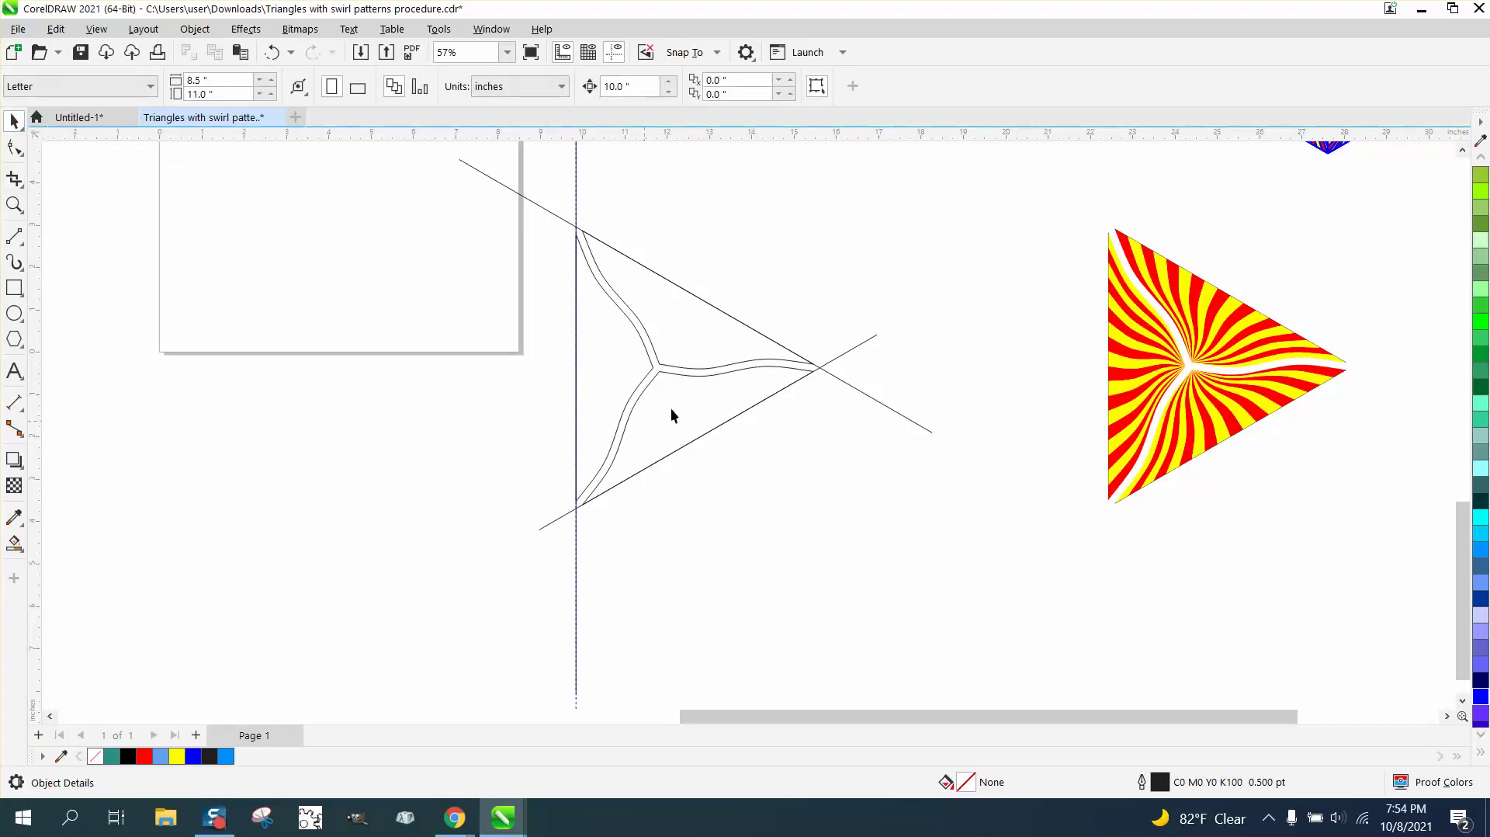
- Ungroup the outer group that holds the swirl outline and the angled lines
{"action": "left_click", "coordinate": [708, 371]}
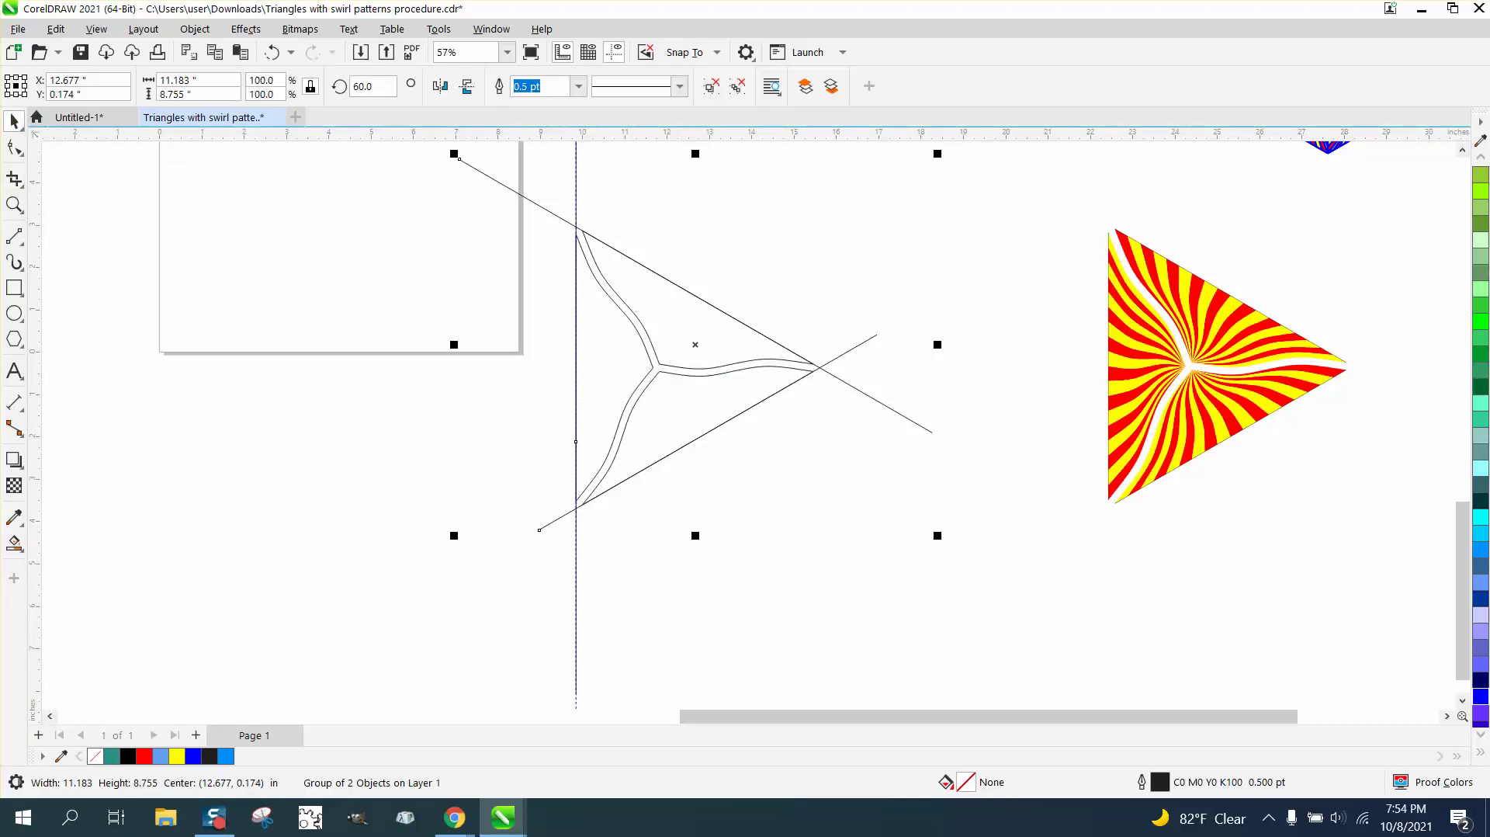
{"action": "left_click", "coordinate": [192, 35]}
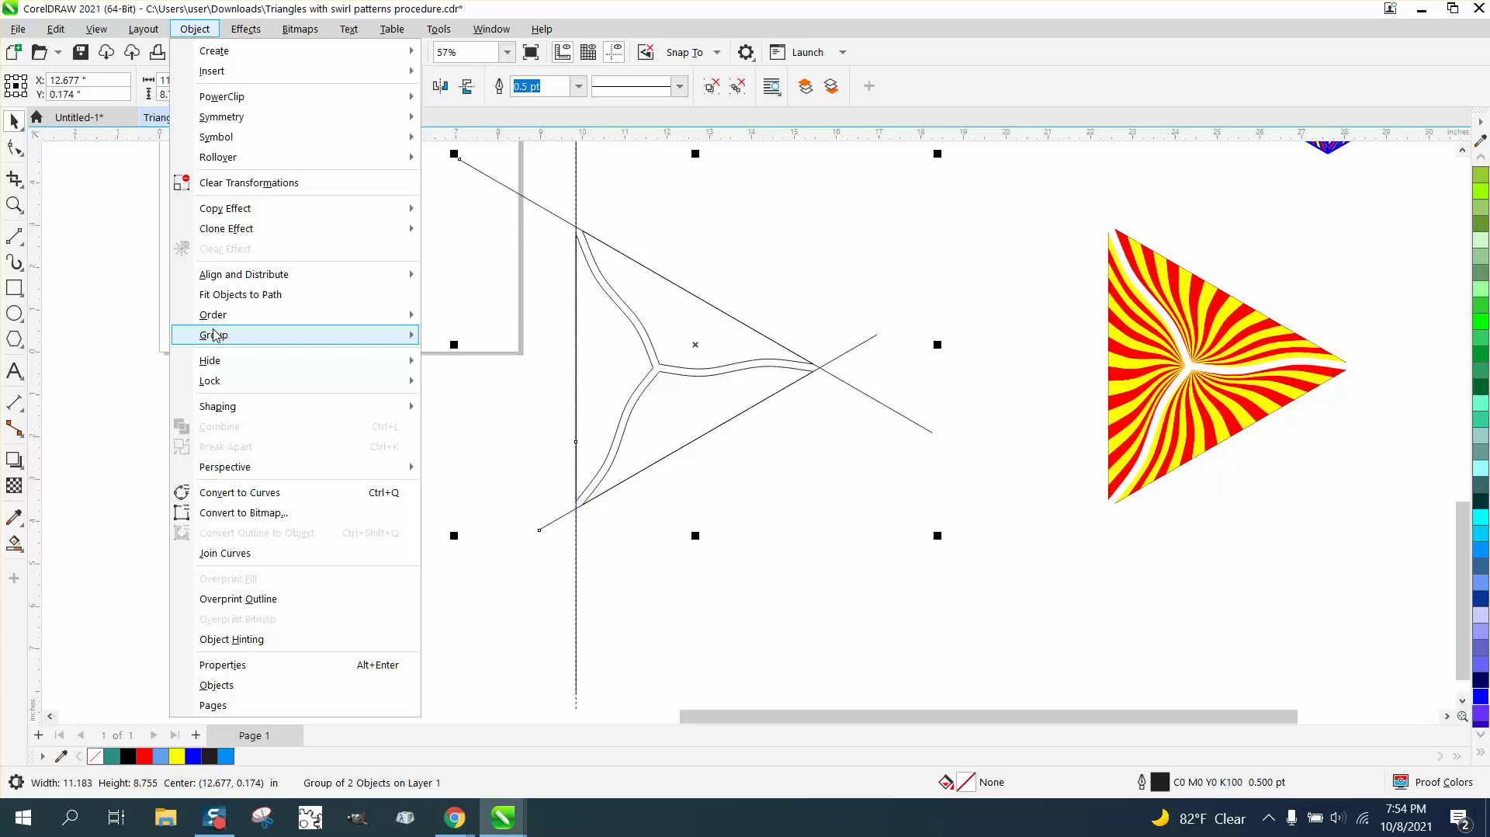
{"action": "mouse_move", "coordinate": [218, 334]}
{"action": "left_click", "coordinate": [465, 356]}
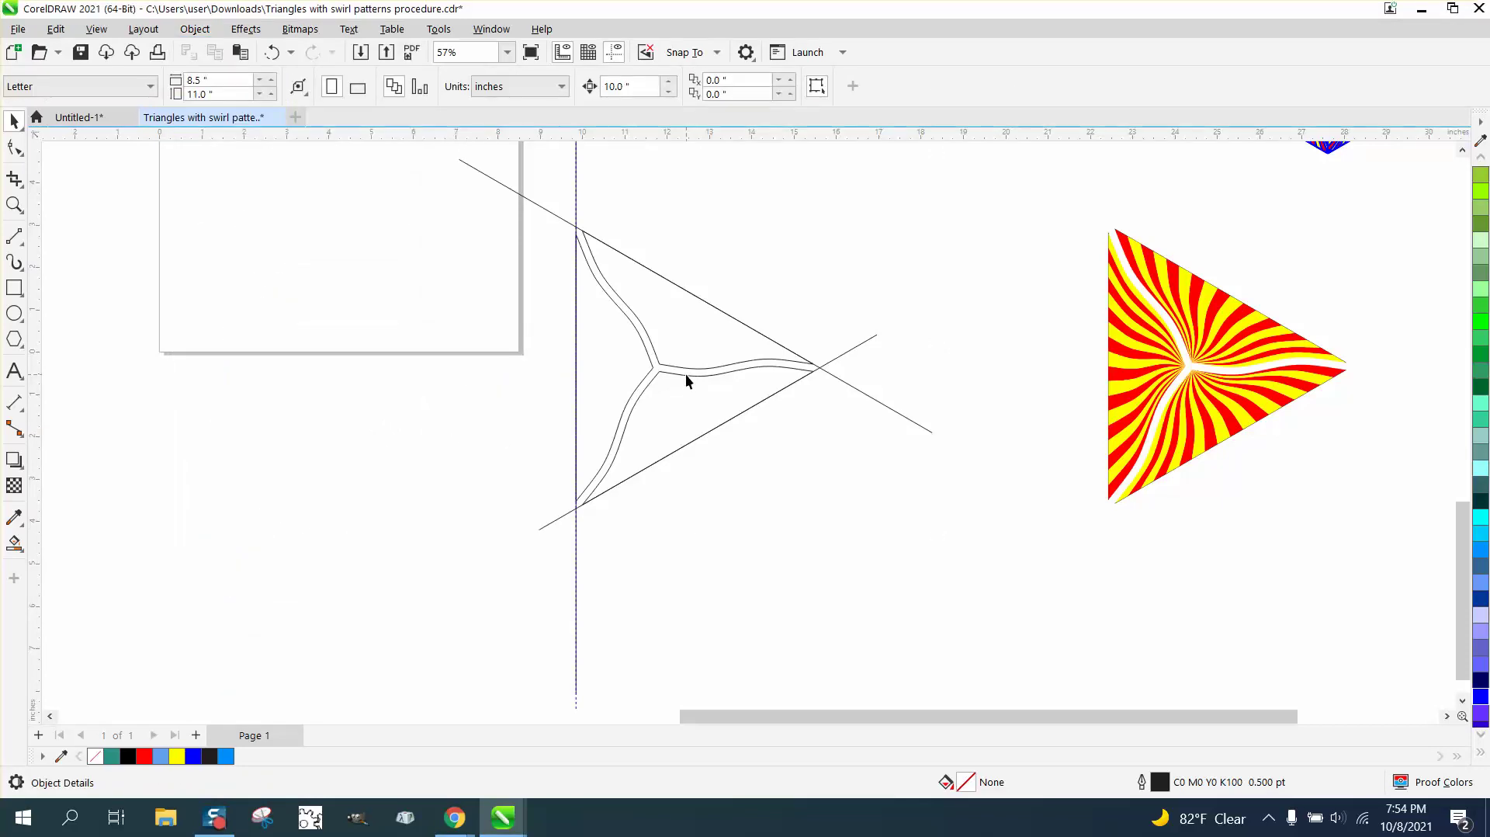
- Try deleting the inner group with the swirl outline and undo the deletion
{"action": "left_click", "coordinate": [686, 375]}
{"action": "key", "text": "Delete"}
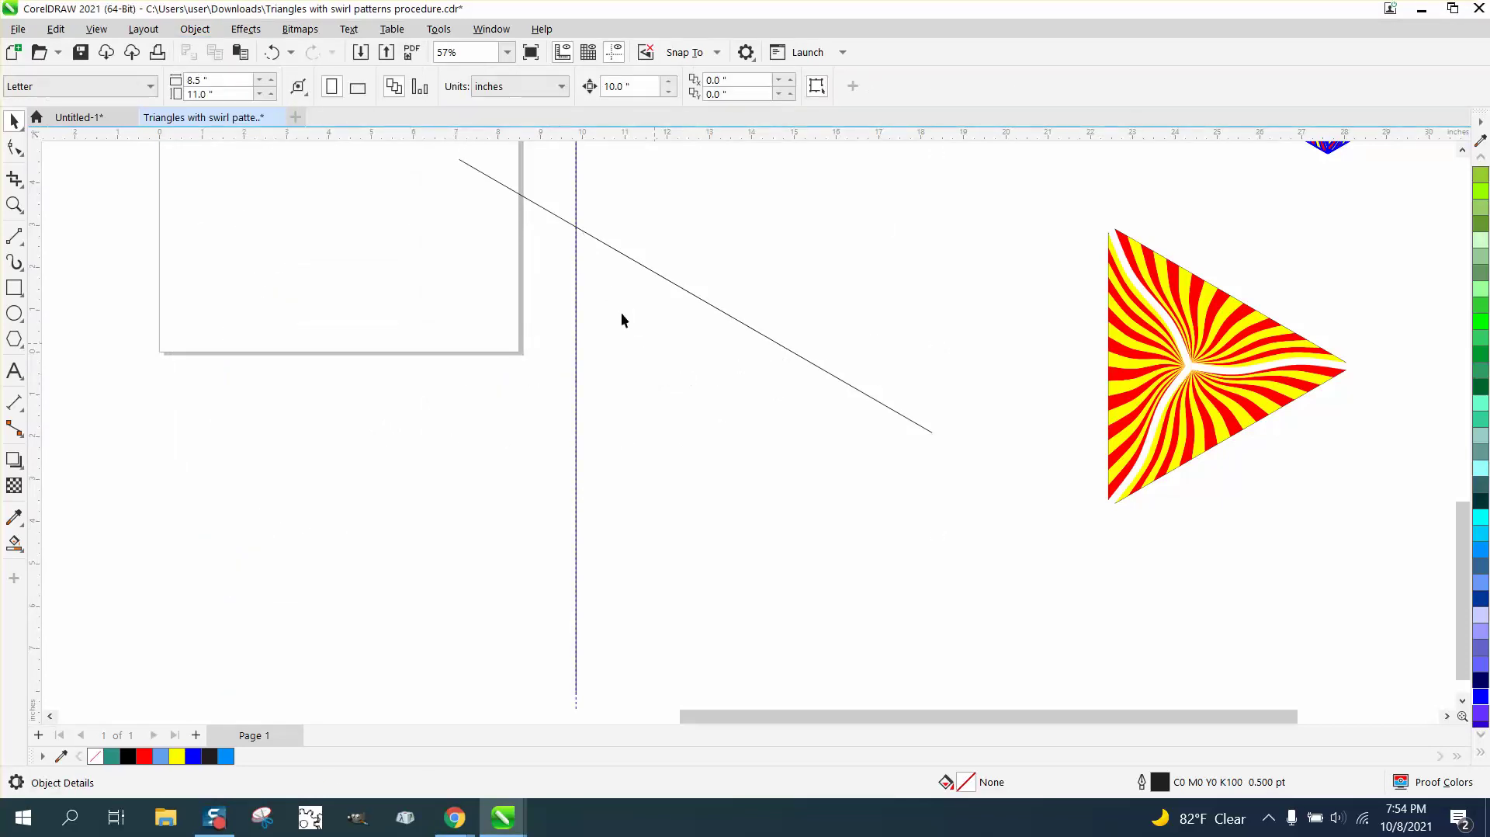
{"action": "left_click", "coordinate": [271, 59]}
{"action": "left_click", "coordinate": [878, 261]}
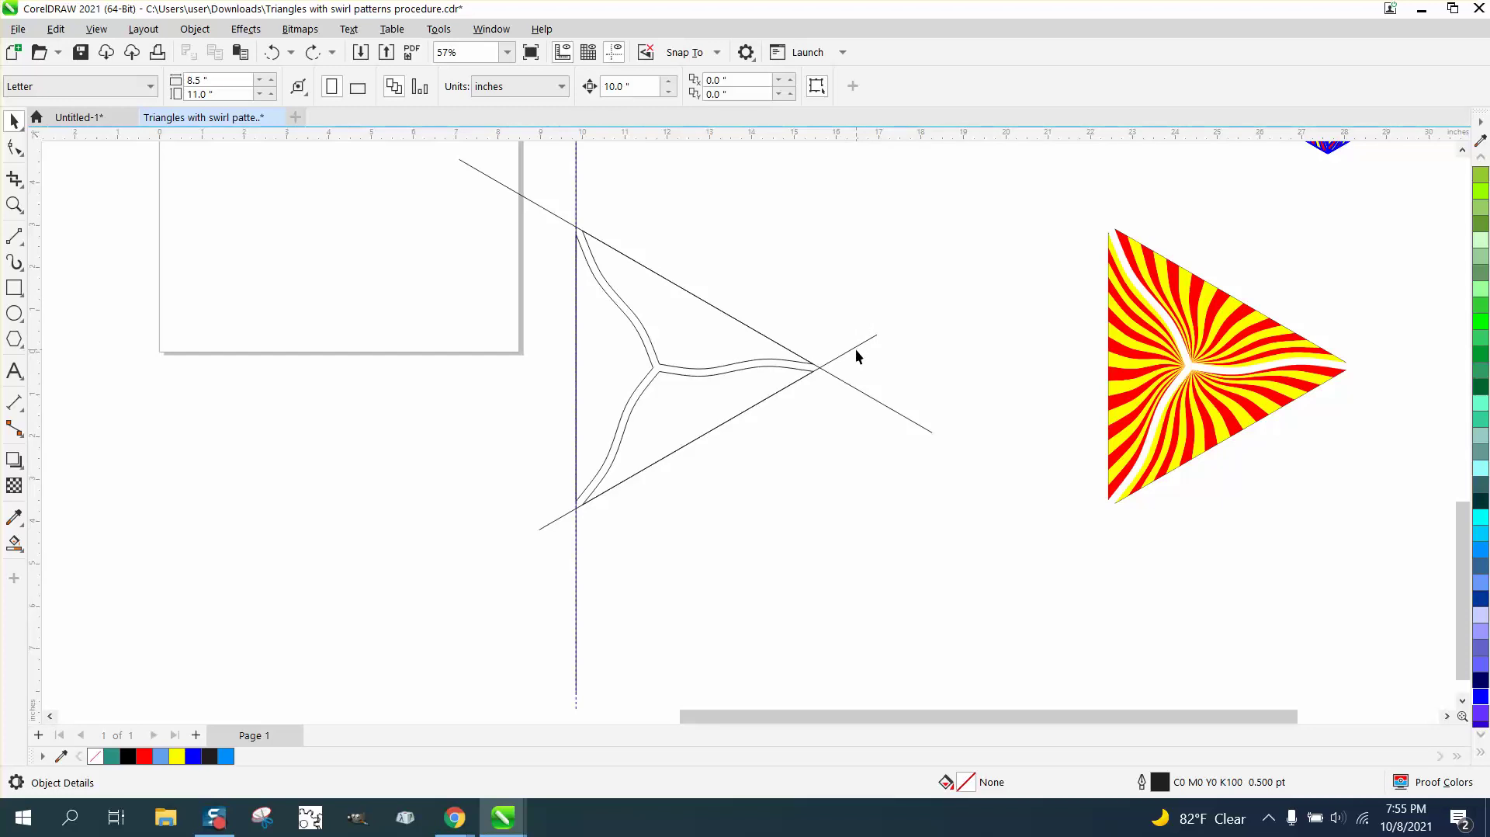
- Ungroup the remaining group of swirl outline and angled line, and delete only the swirl outline
{"action": "left_click", "coordinate": [856, 349]}
{"action": "key", "text": "shift+Down"}
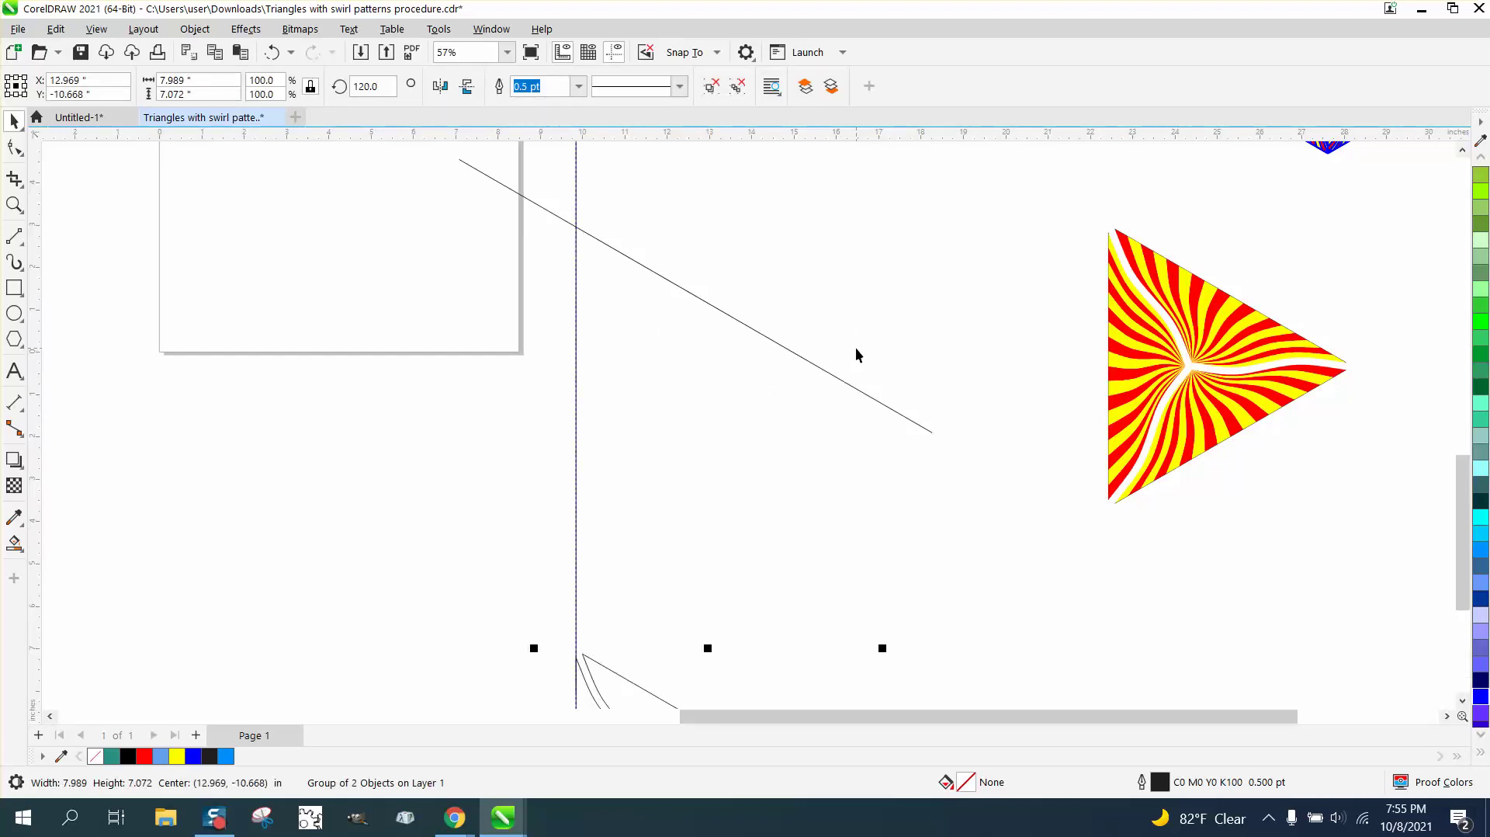
{"action": "key", "text": "shift+Up"}
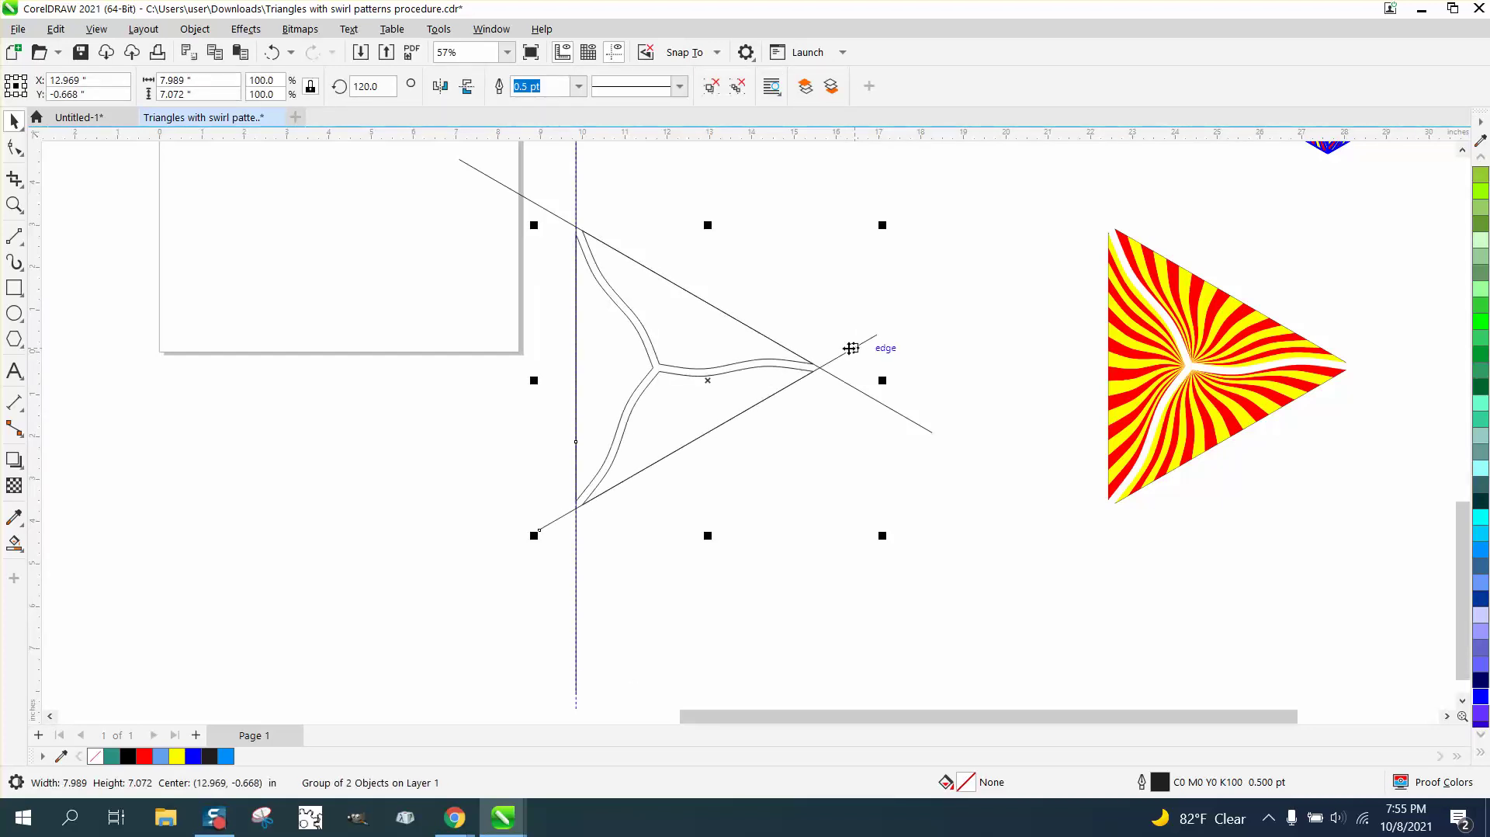
{"action": "left_click", "coordinate": [195, 29]}
{"action": "mouse_move", "coordinate": [384, 342]}
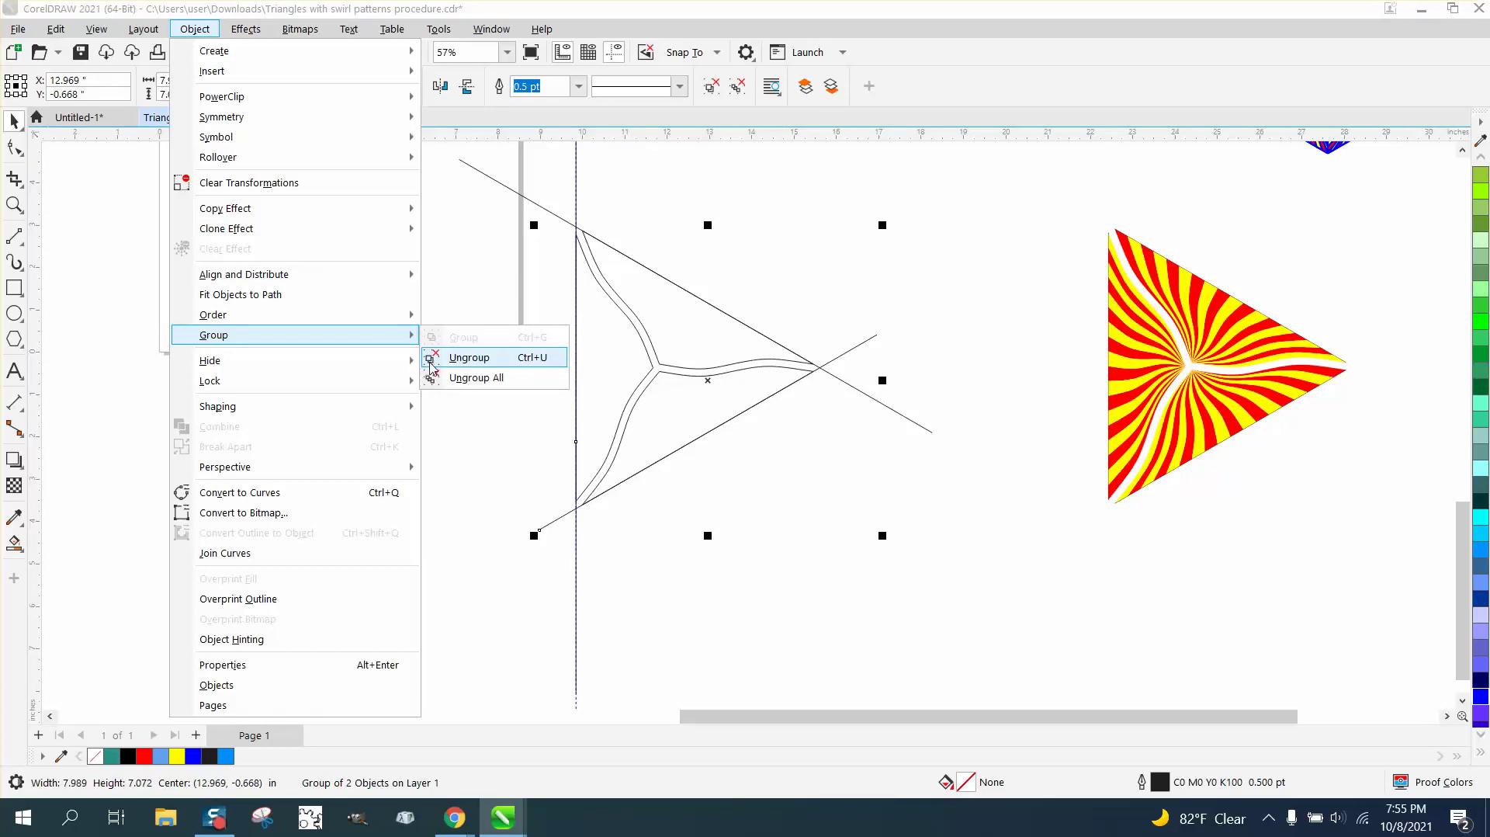
{"action": "left_click", "coordinate": [469, 357]}
{"action": "left_click", "coordinate": [634, 376]}
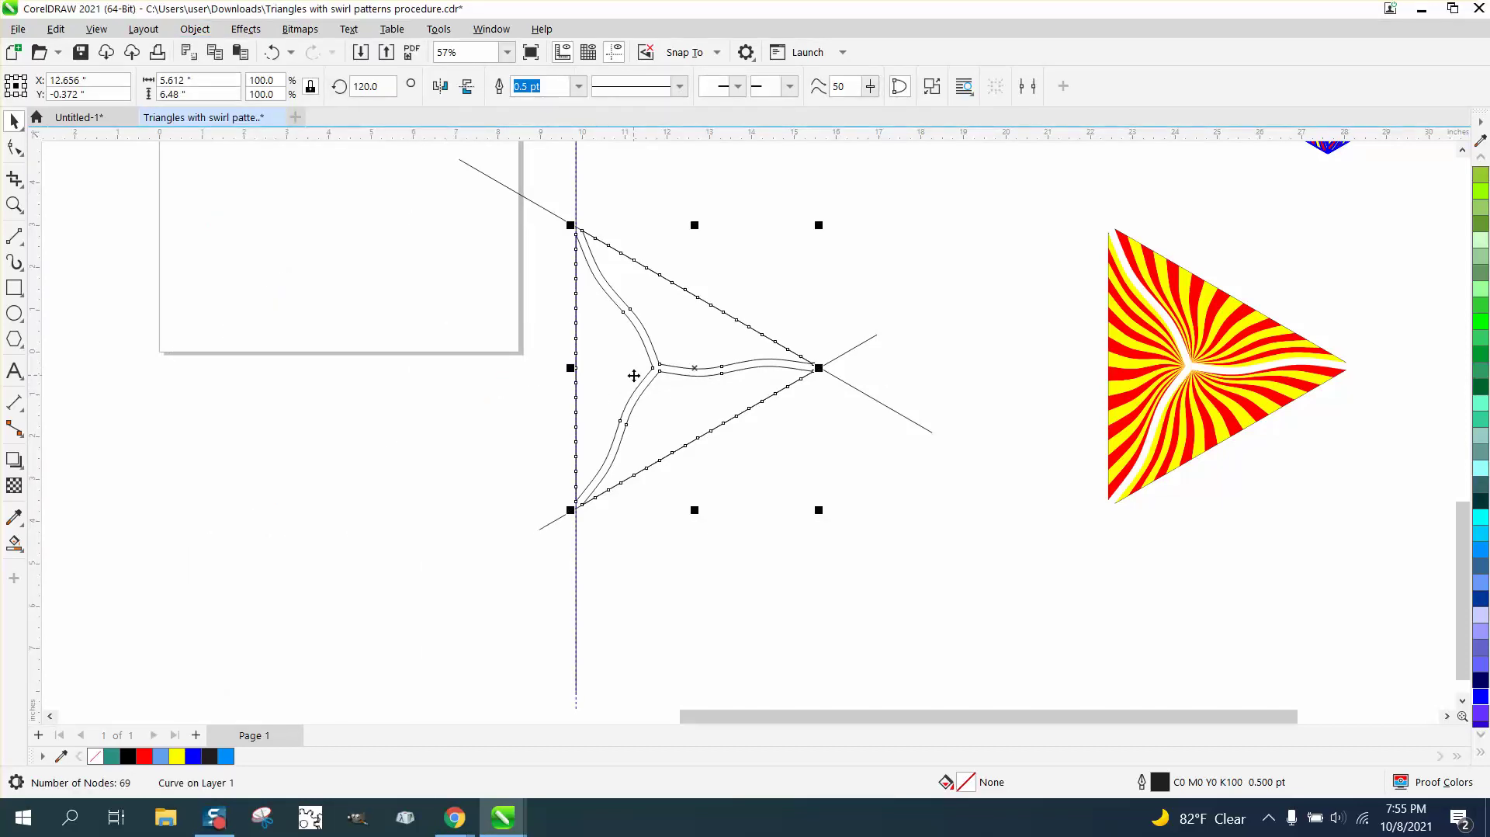
{"action": "key", "text": "Delete"}
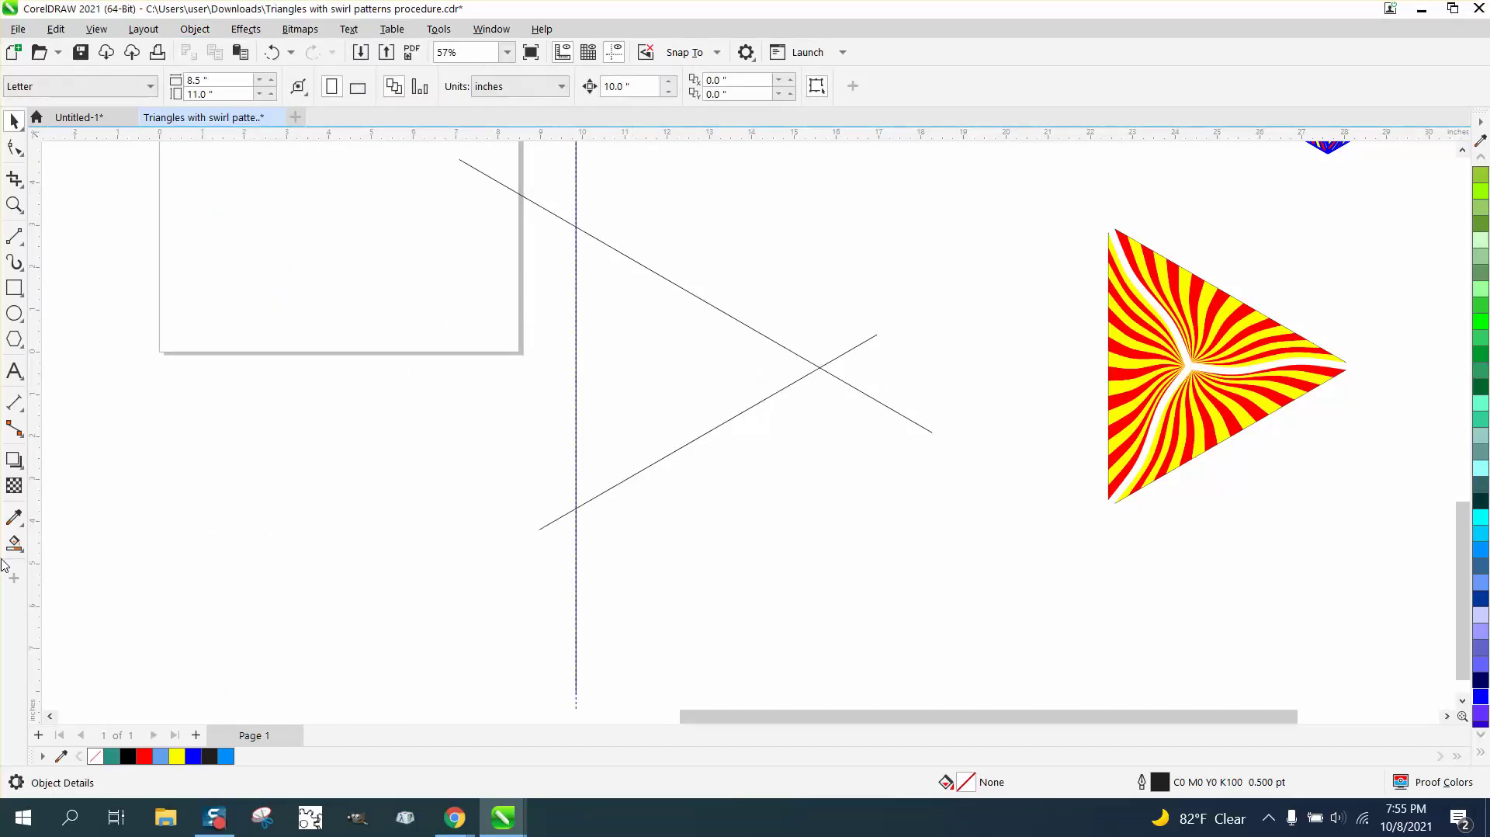
- Smart-fill the area enclosed by the three lines with yellow and nudge the new triangle 20 in to the right
{"action": "left_click", "coordinate": [14, 544]}
{"action": "left_click", "coordinate": [683, 407]}
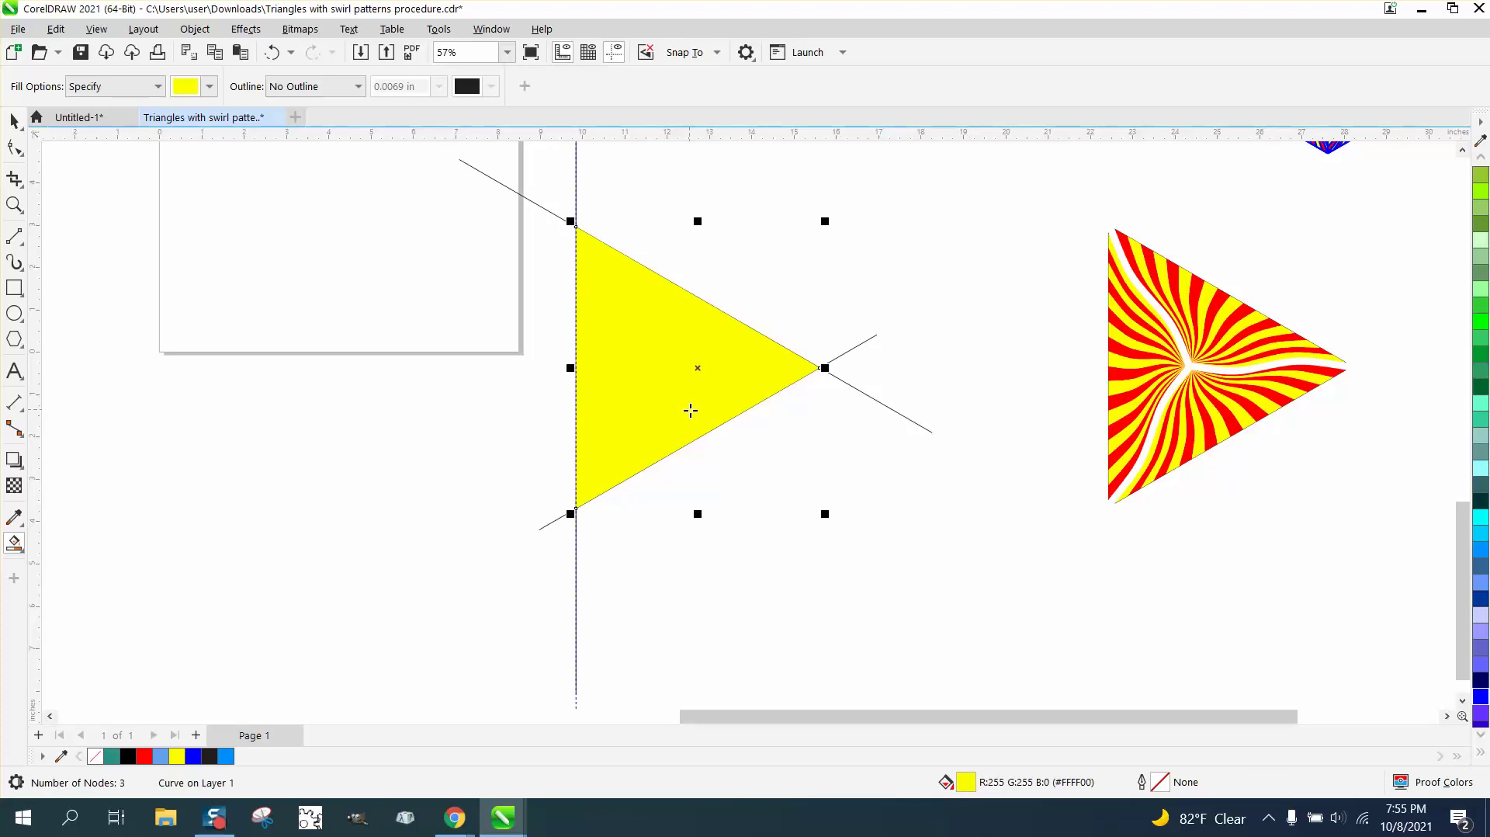
{"action": "scroll", "coordinate": [691, 410], "scroll_direction": "down", "scroll_amount": 2}
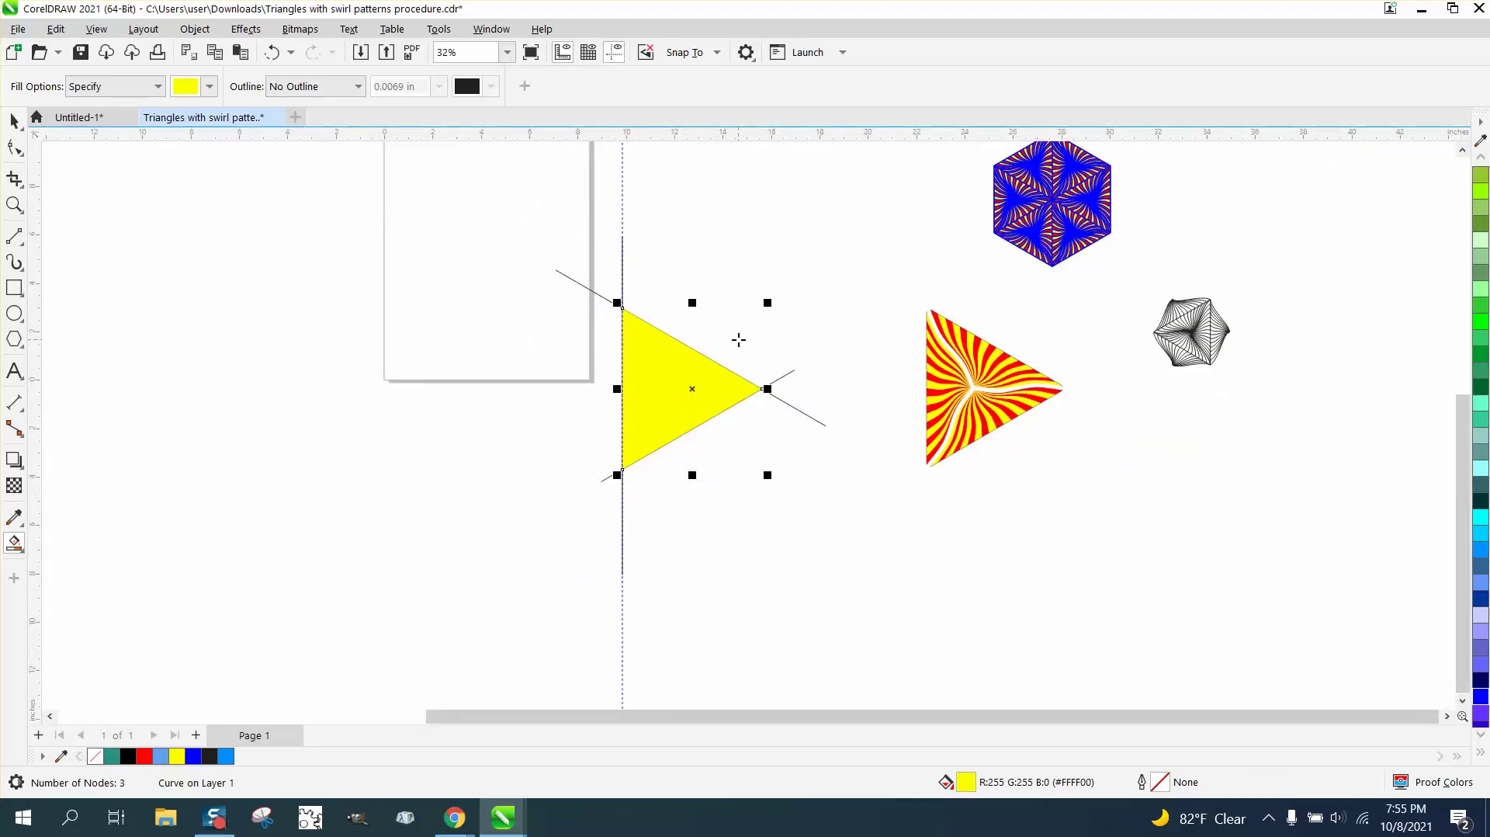
{"action": "key", "text": "Right"}
{"action": "key", "text": "Right"}
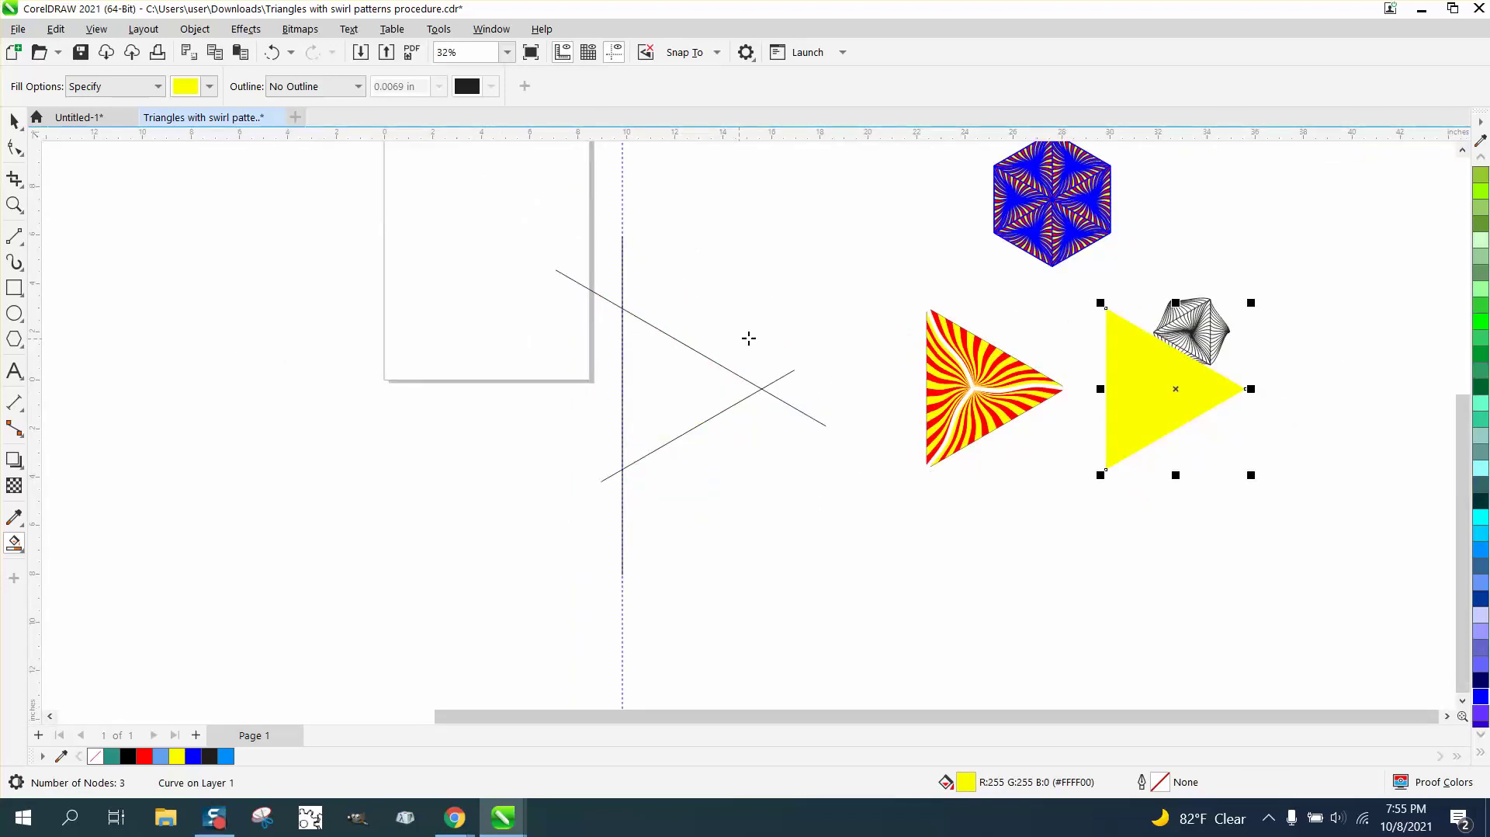
- Remove the new triangle's yellow fill and give it a black outline
{"action": "left_click", "coordinate": [1481, 156]}
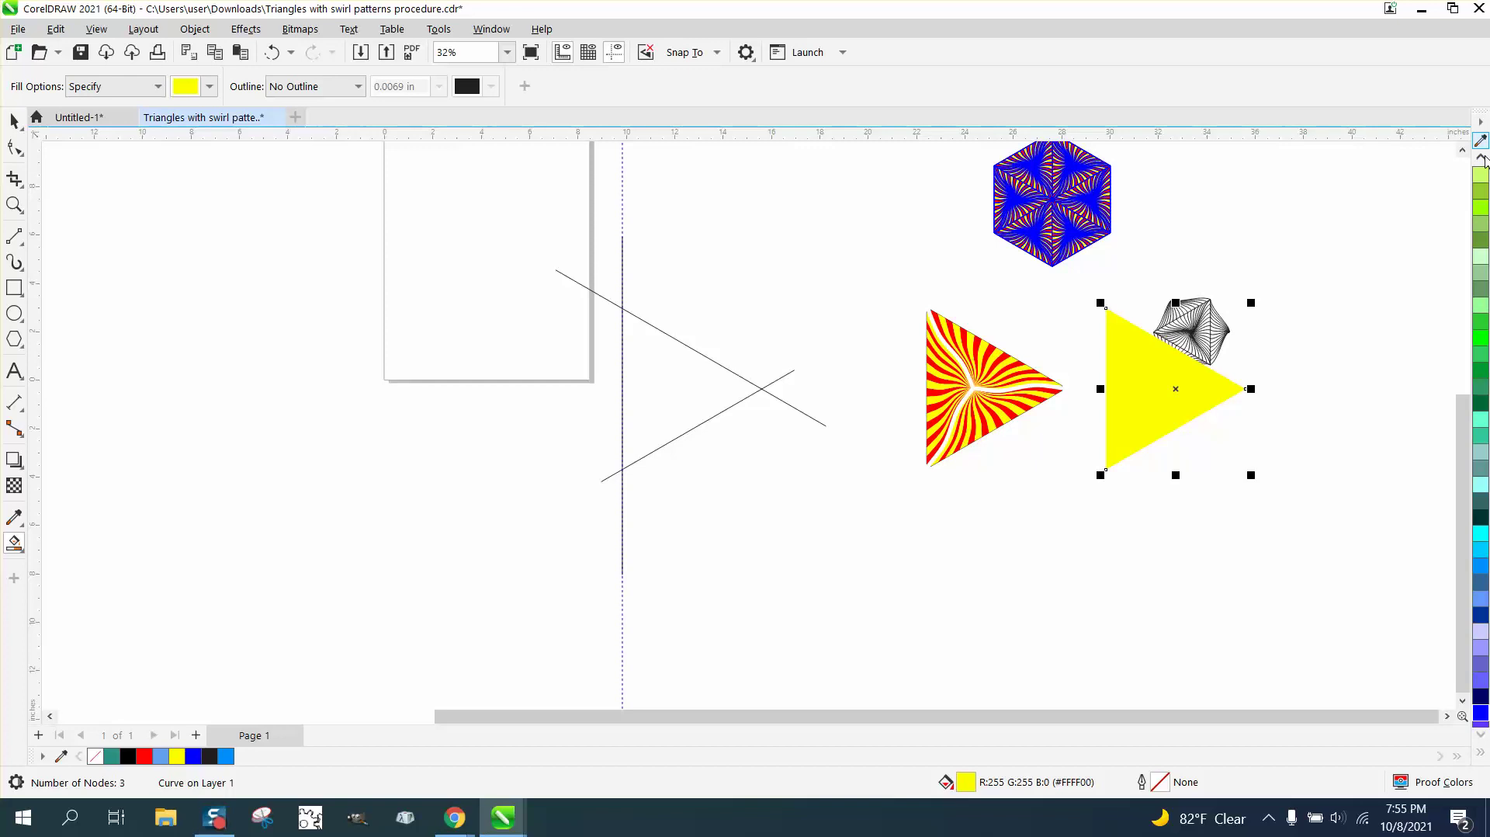
{"action": "left_click", "coordinate": [1483, 158]}
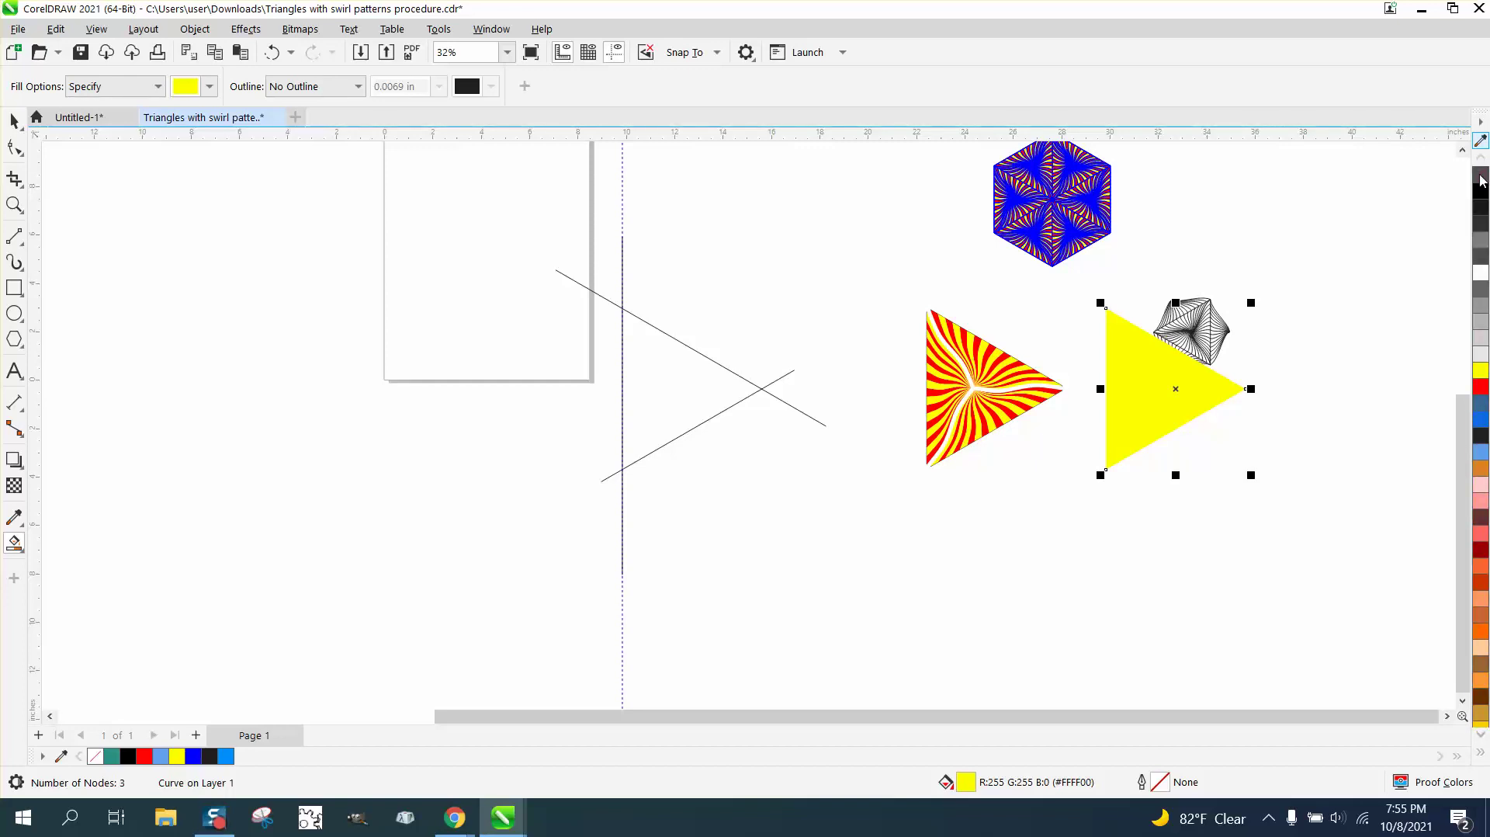
{"action": "left_click", "coordinate": [1481, 177]}
{"action": "right_click", "coordinate": [1481, 192]}
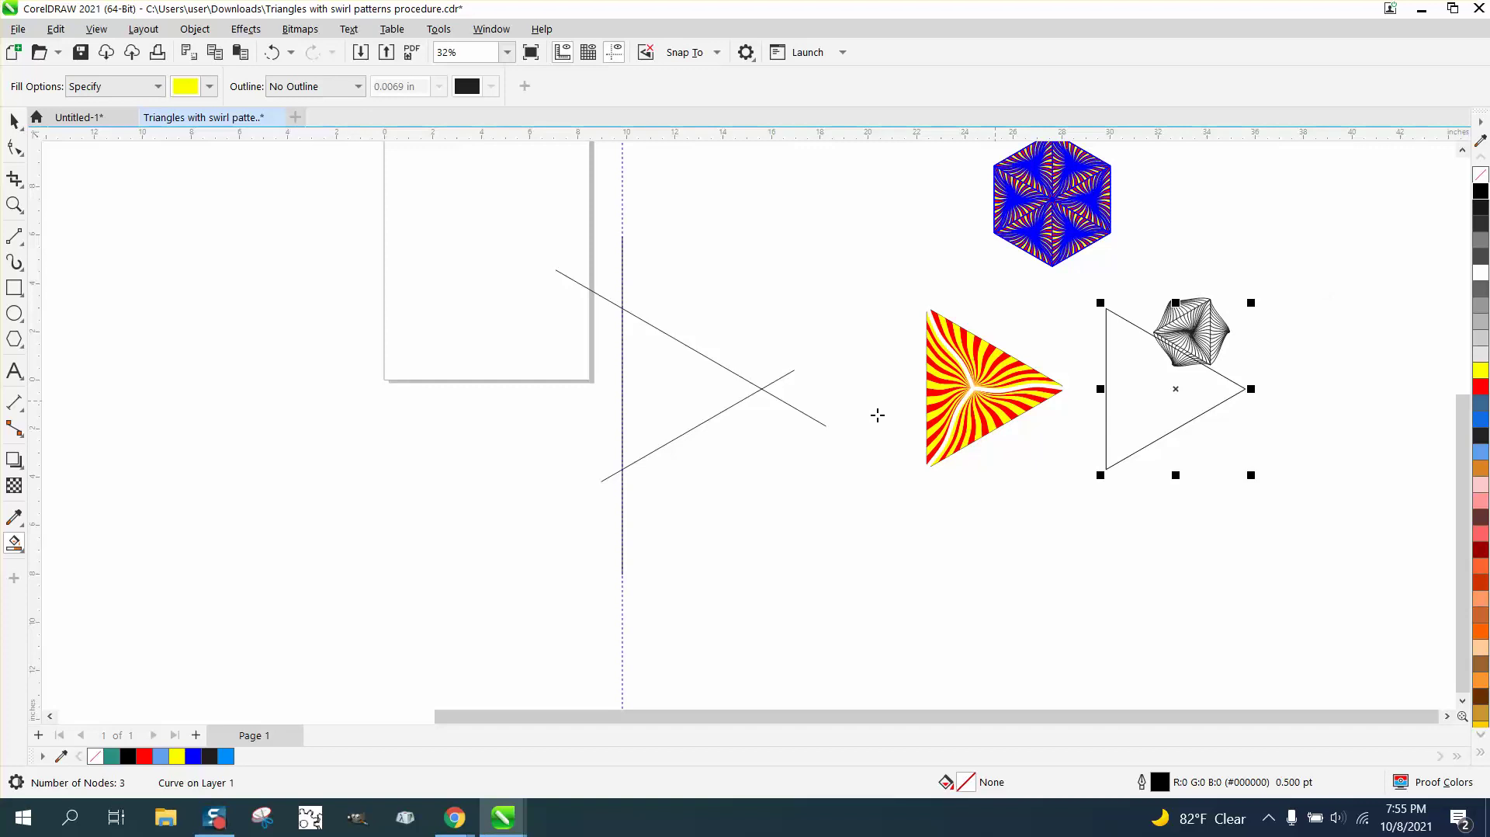
- Select the two crossing angled construction lines and delete them
{"action": "left_click", "coordinate": [14, 121]}
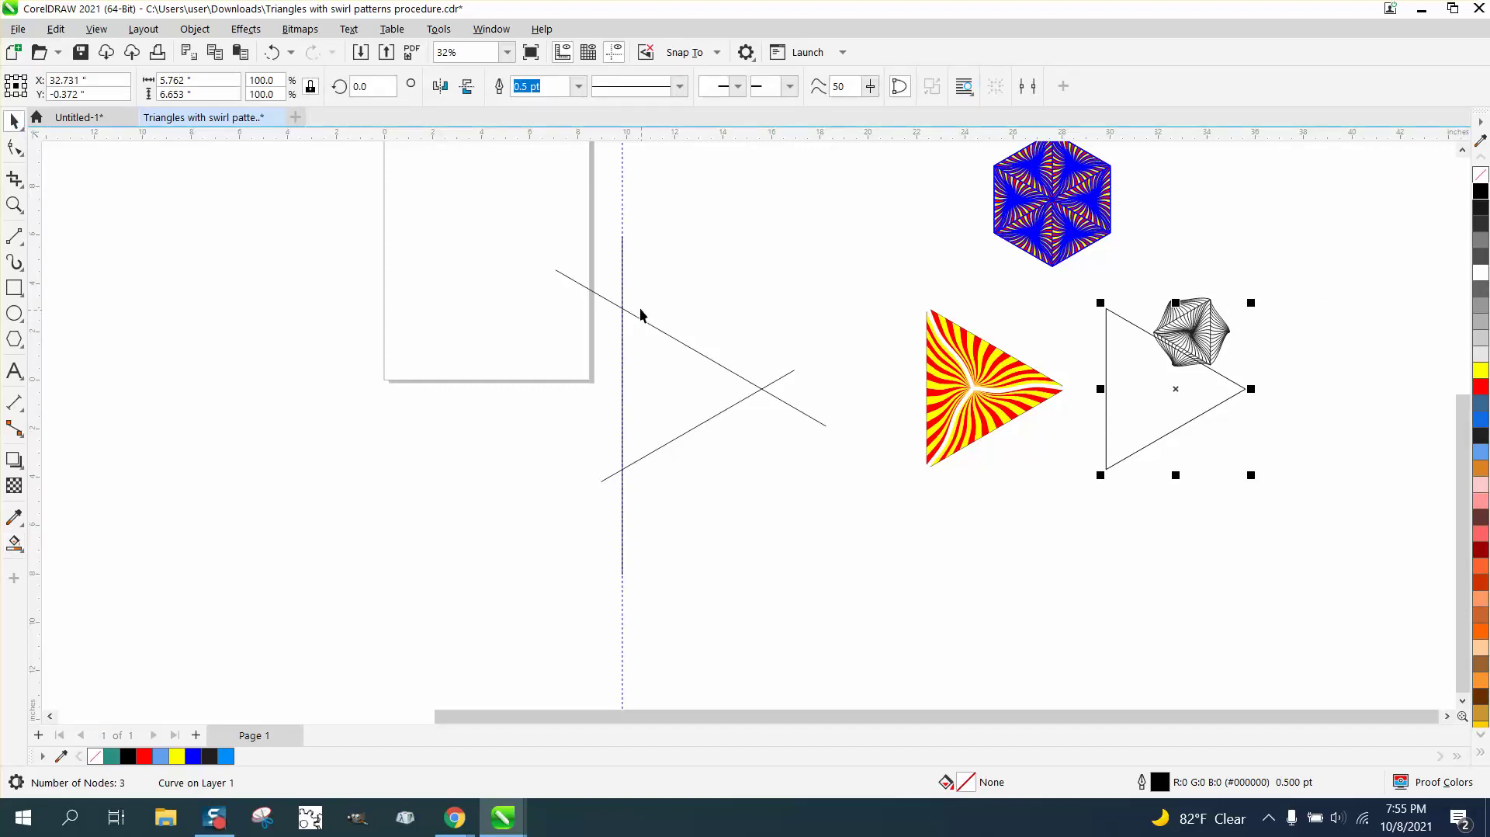
{"action": "left_click_drag", "start_coordinate": [541, 243], "coordinate": [609, 375]}
{"action": "left_click_drag", "start_coordinate": [814, 511], "coordinate": [815, 513]}
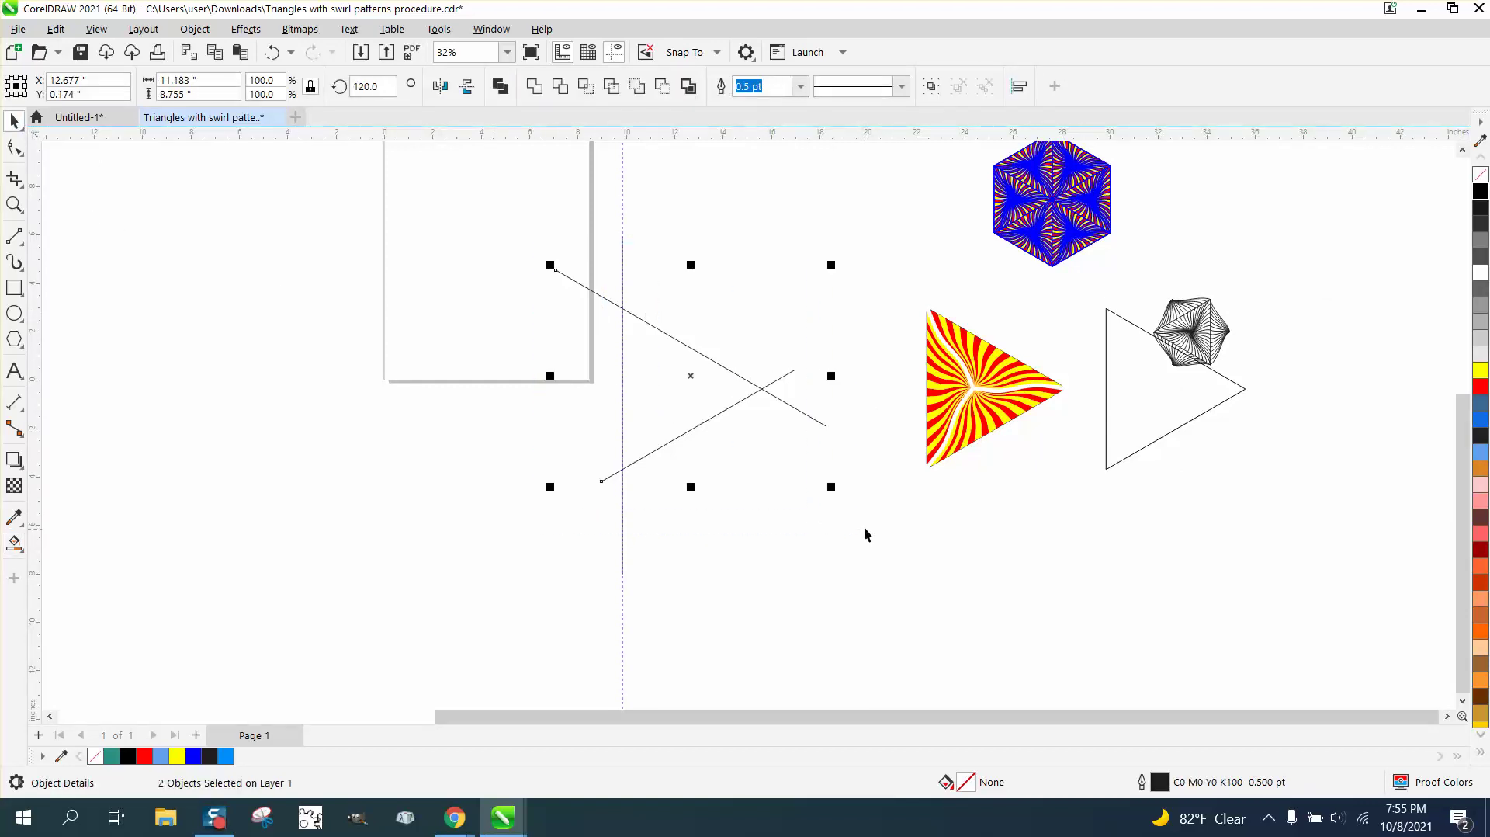
{"action": "key", "text": "Delete"}
- Group the three coloured swirl sections and centre both that group and the outline triangle on the page
{"action": "left_click_drag", "start_coordinate": [887, 263], "coordinate": [1085, 501]}
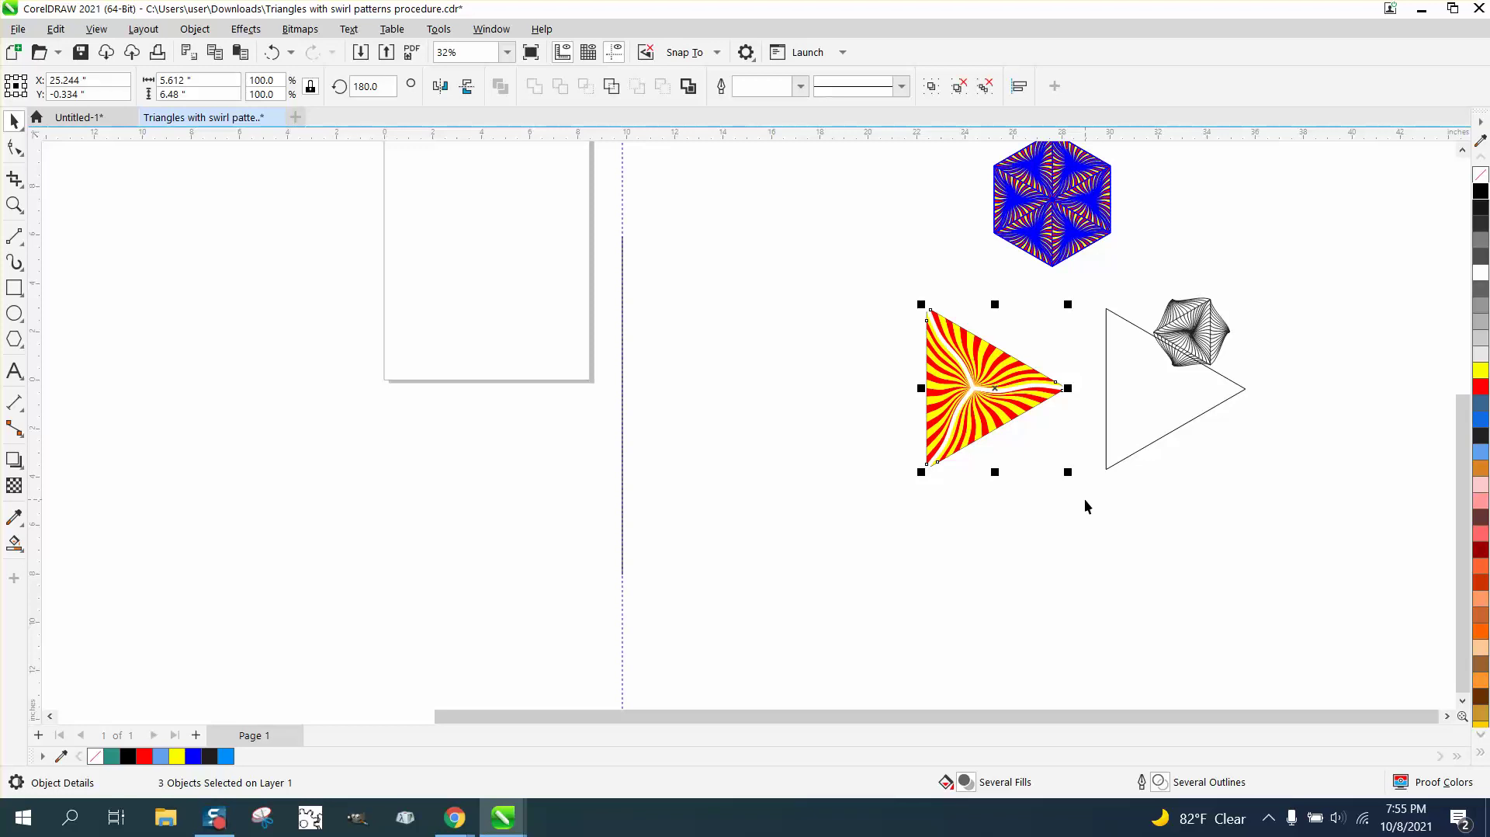
{"action": "key", "text": "ctrl+g"}
{"action": "key", "text": "p"}
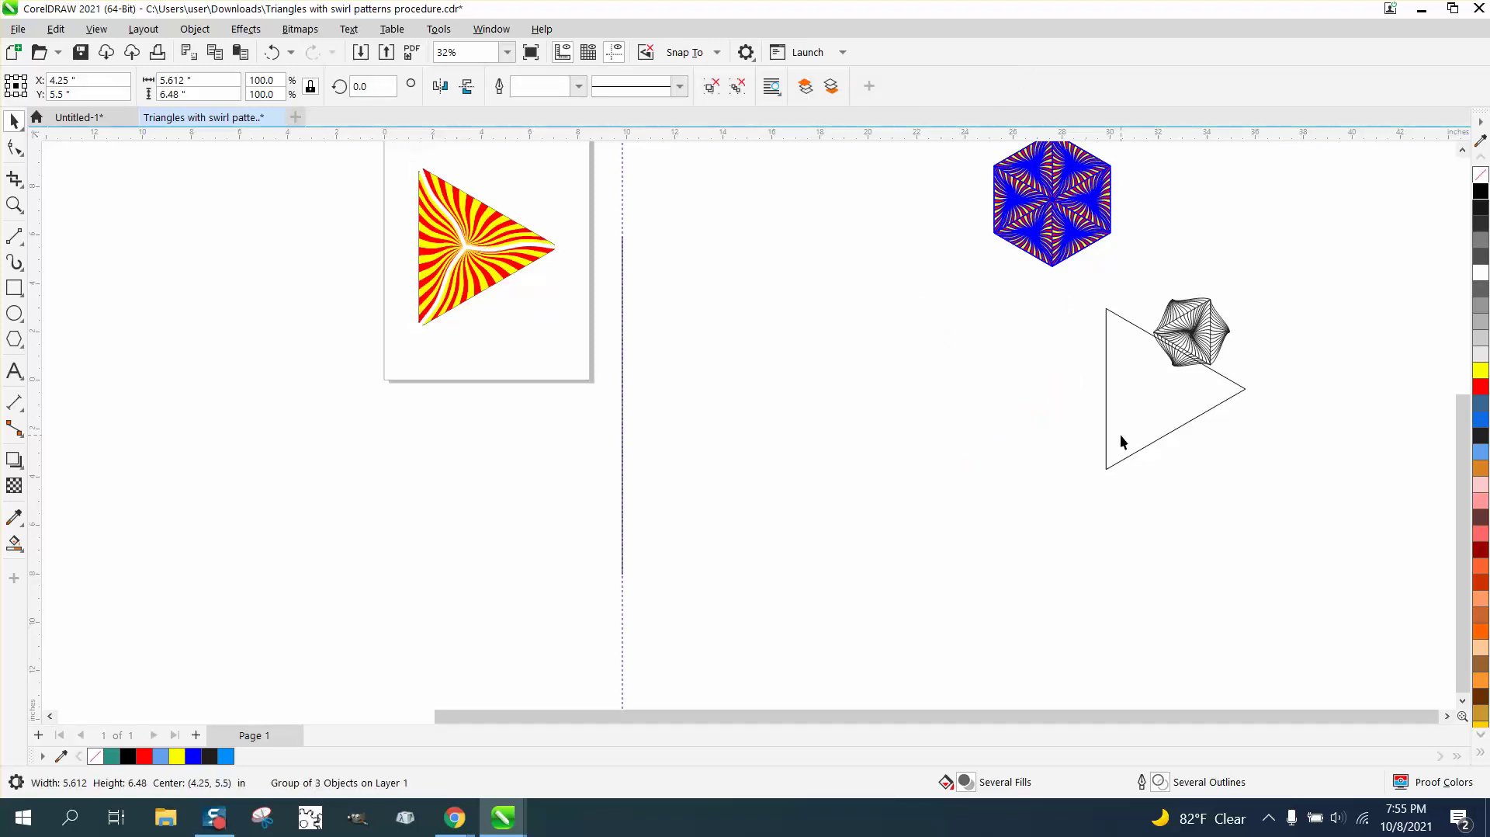
{"action": "left_click", "coordinate": [1120, 440]}
{"action": "key", "text": "p"}
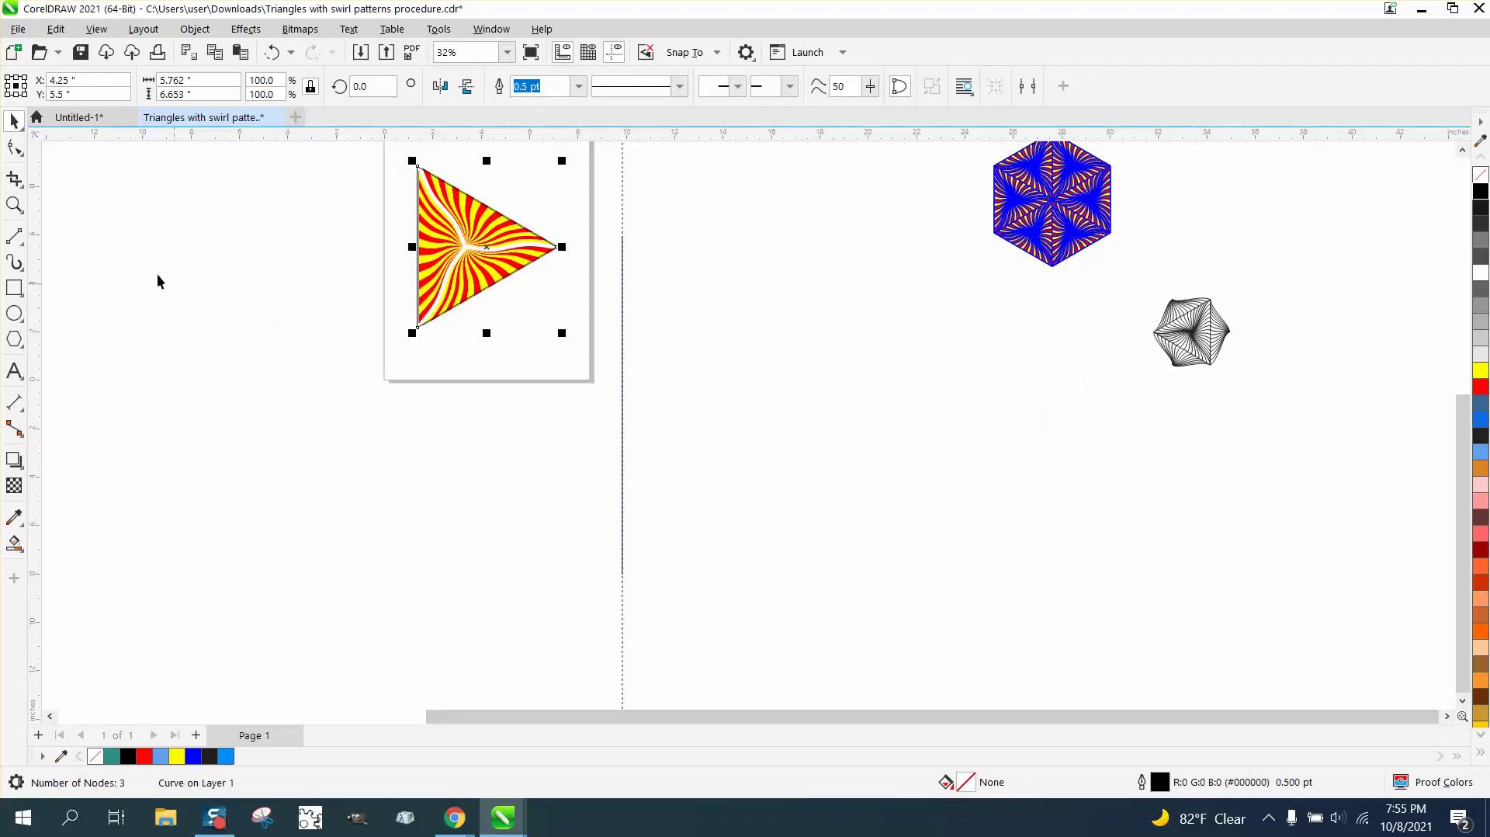
- Shift the outline triangle about 0.075 in to the right so its vertical edge meets the swirl group's edge
{"action": "left_click", "coordinate": [14, 204]}
{"action": "left_click", "coordinate": [666, 363]}
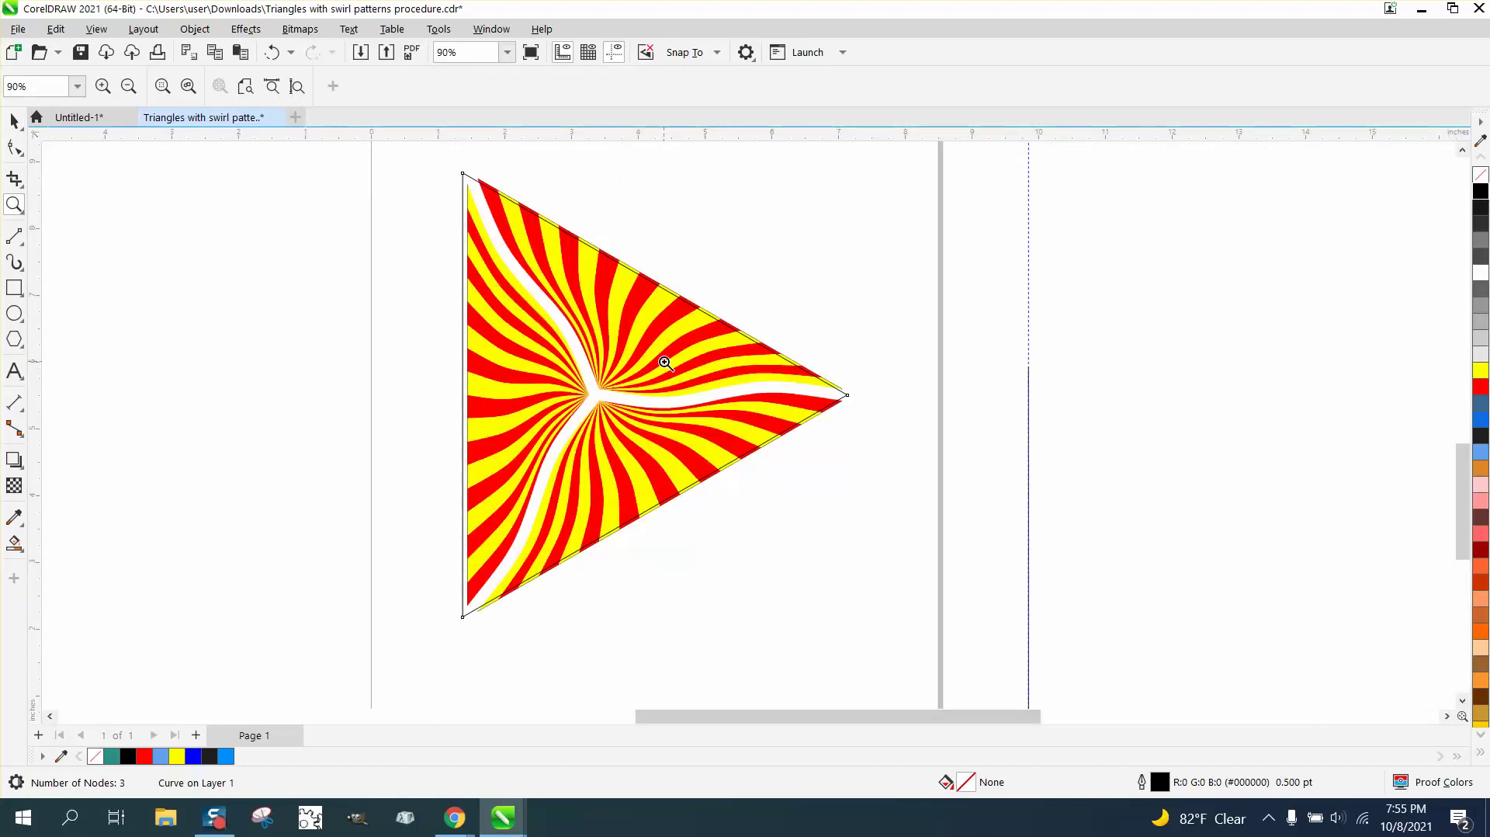
{"action": "left_click", "coordinate": [14, 120]}
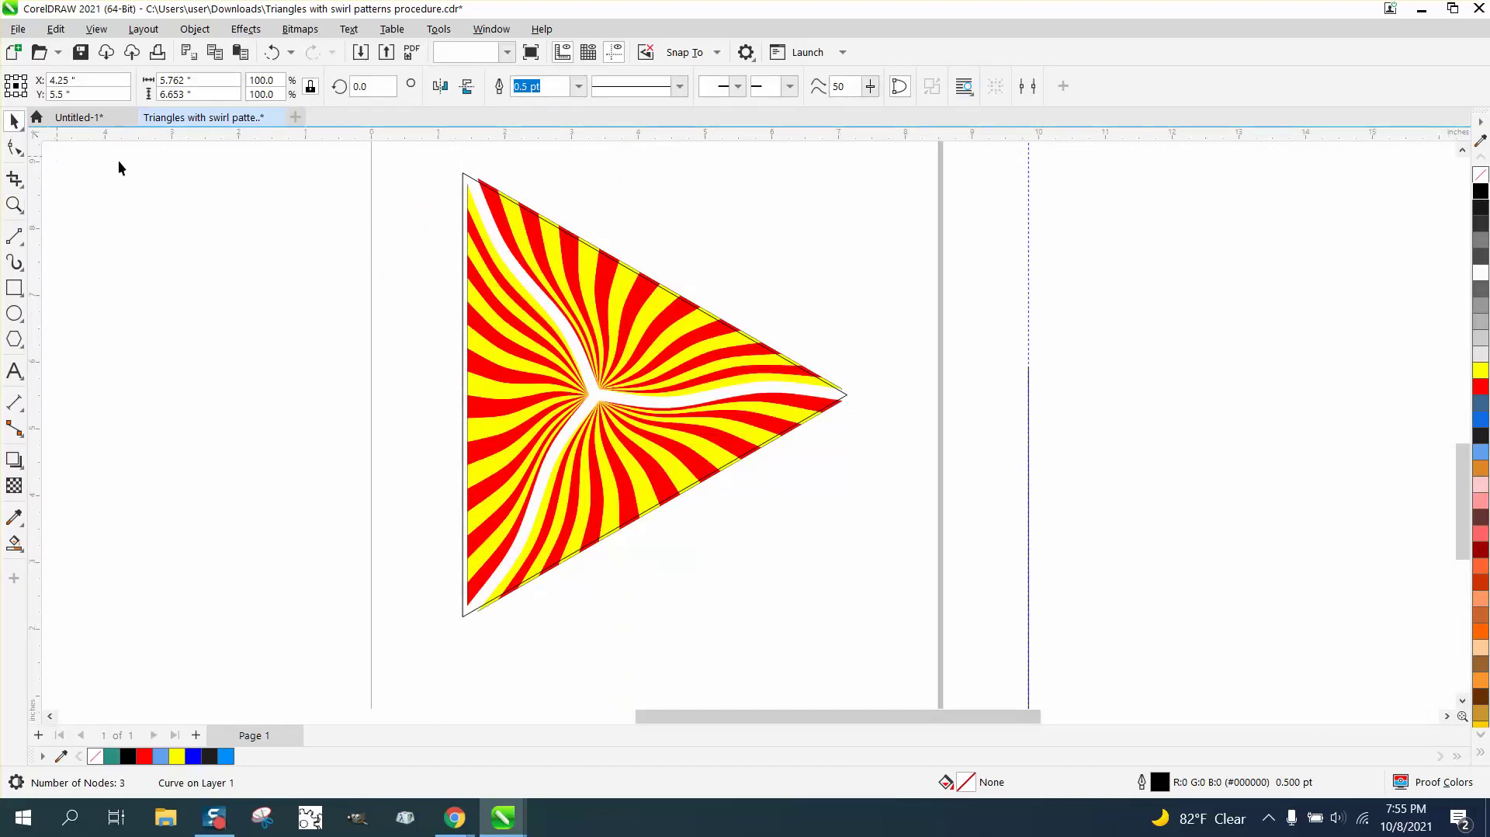
{"action": "left_click", "coordinate": [119, 168]}
{"action": "left_click", "coordinate": [464, 178]}
{"action": "scroll", "coordinate": [766, 350], "scroll_direction": "down", "scroll_amount": 1}
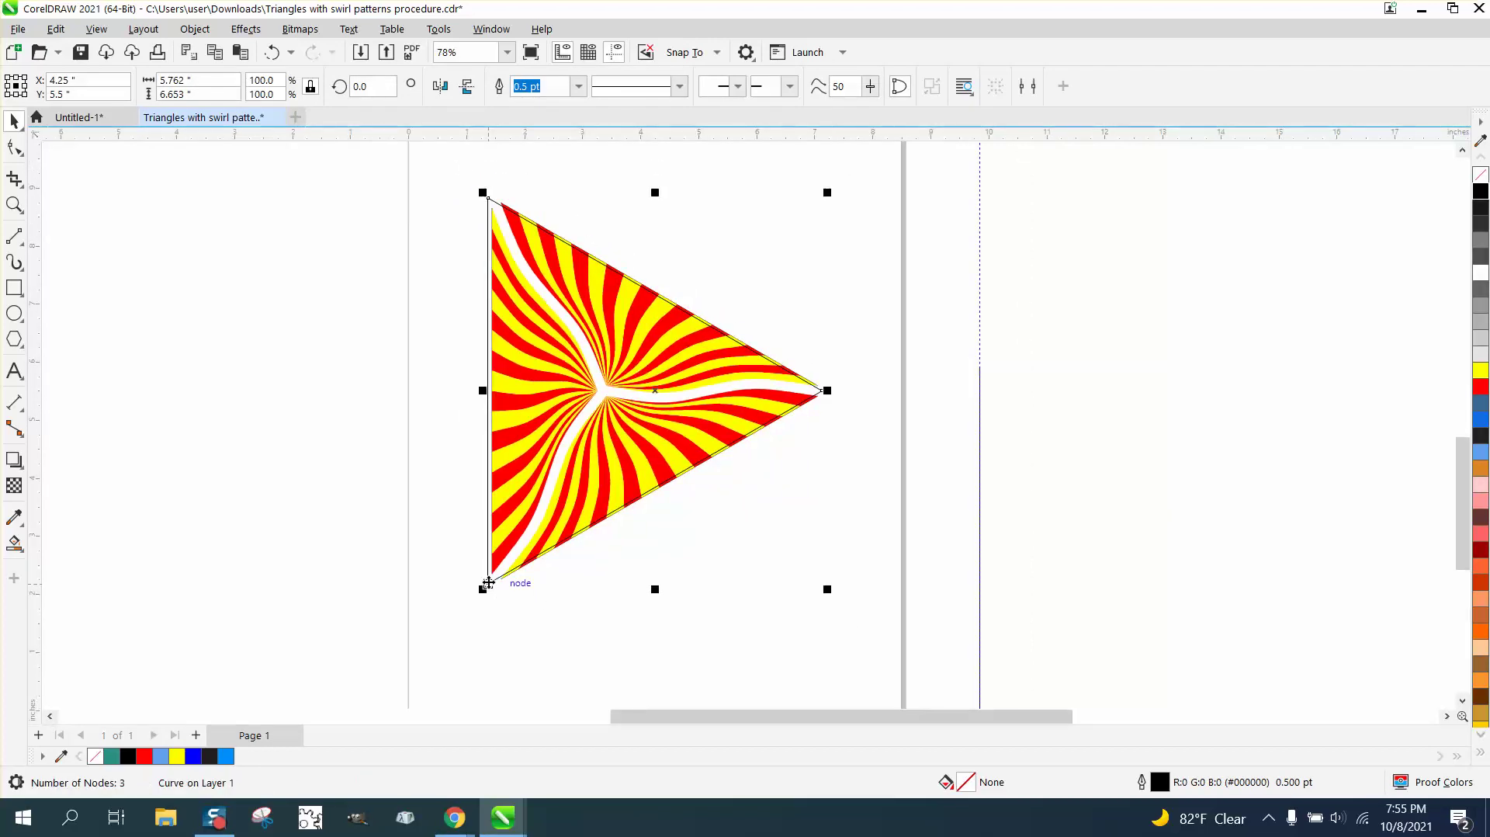
{"action": "left_click", "coordinate": [14, 204]}
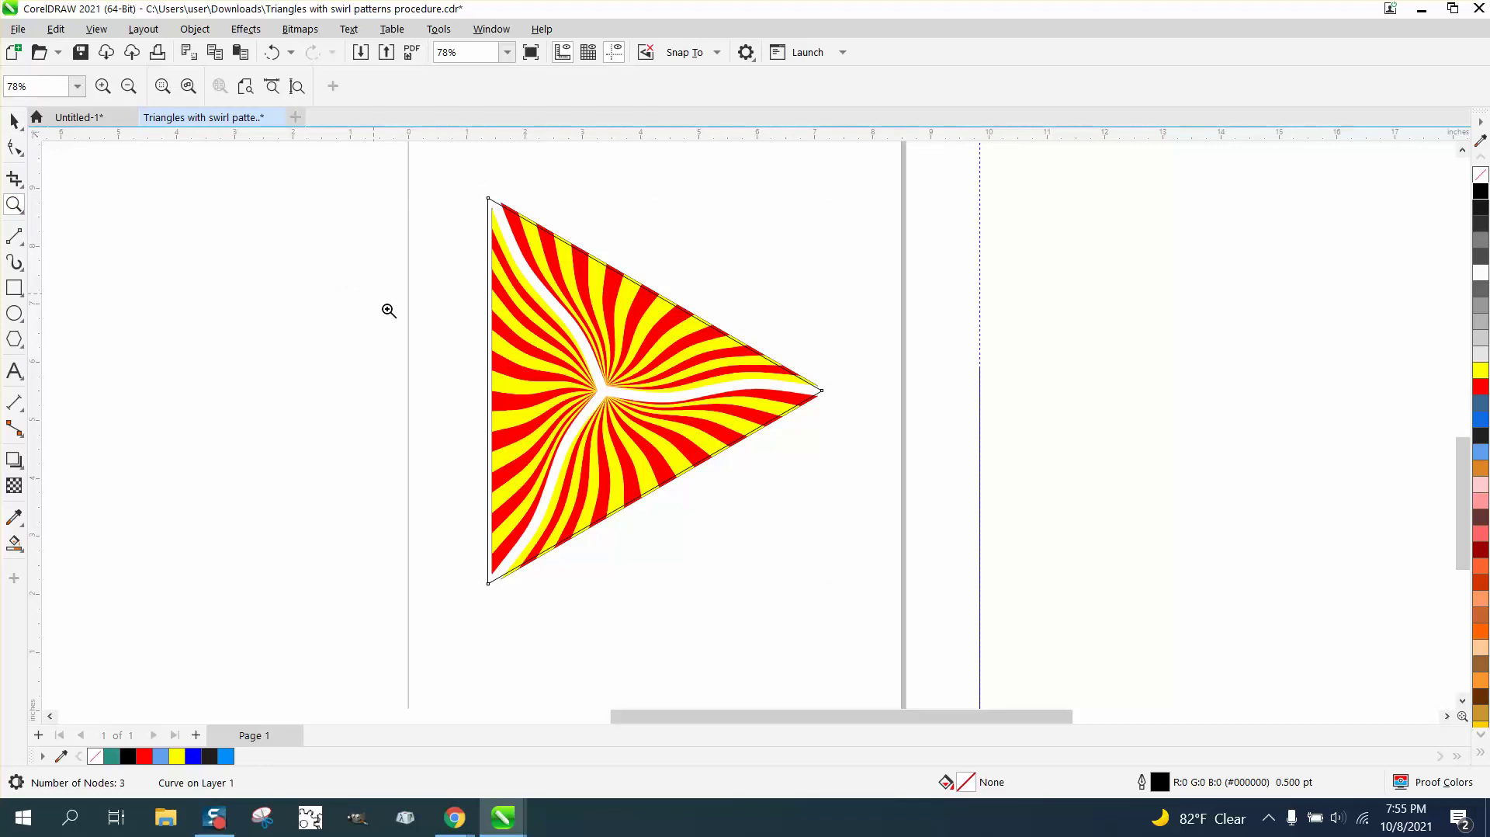
{"action": "left_click", "coordinate": [528, 399]}
{"action": "left_click", "coordinate": [14, 121]}
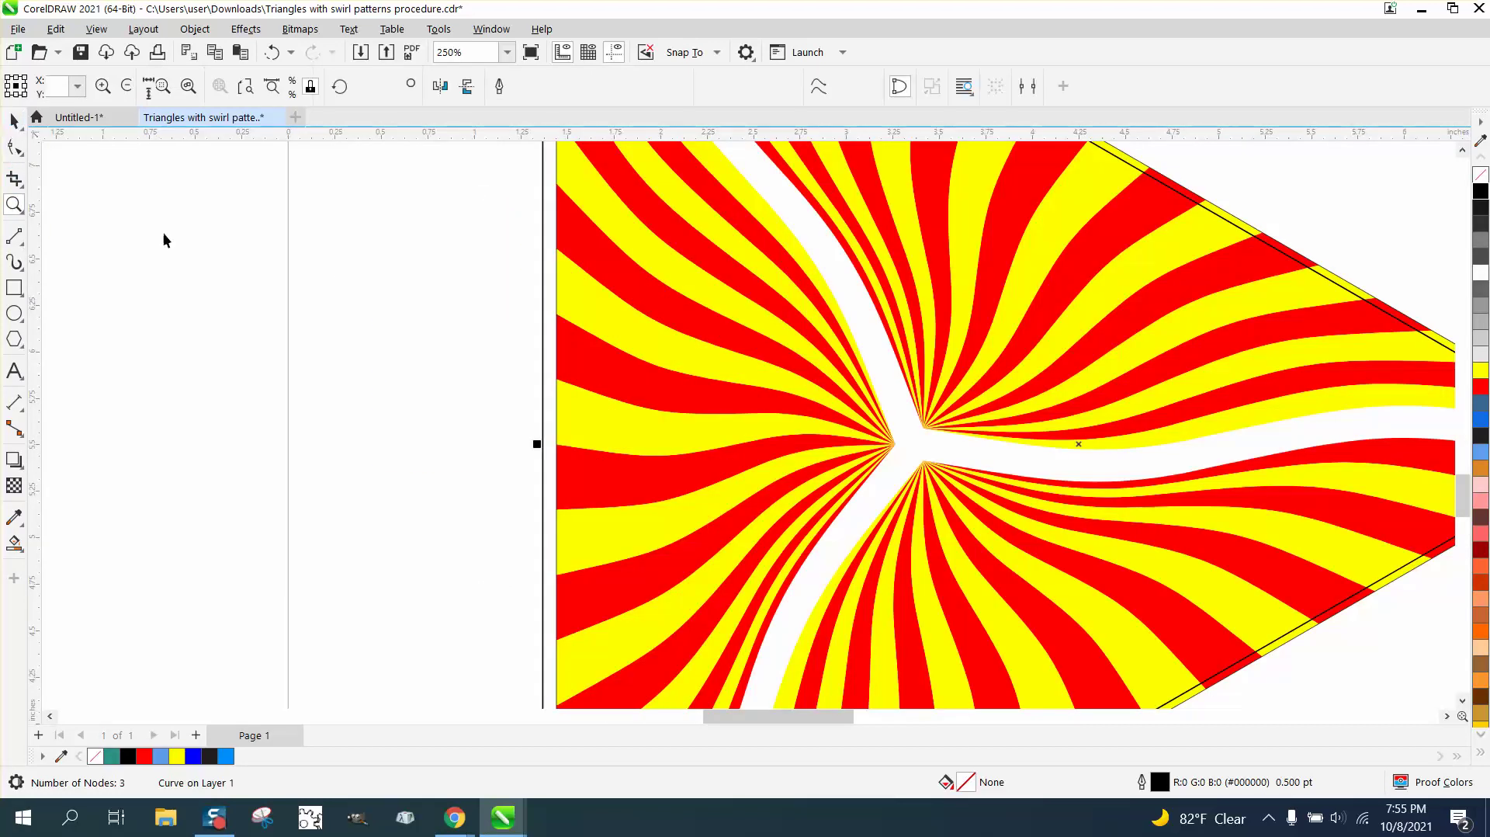
{"action": "left_click", "coordinate": [542, 428]}
{"action": "left_click_drag", "start_coordinate": [542, 428], "coordinate": [557, 429]}
{"action": "scroll", "coordinate": [238, 366], "scroll_direction": "down", "scroll_amount": 6}
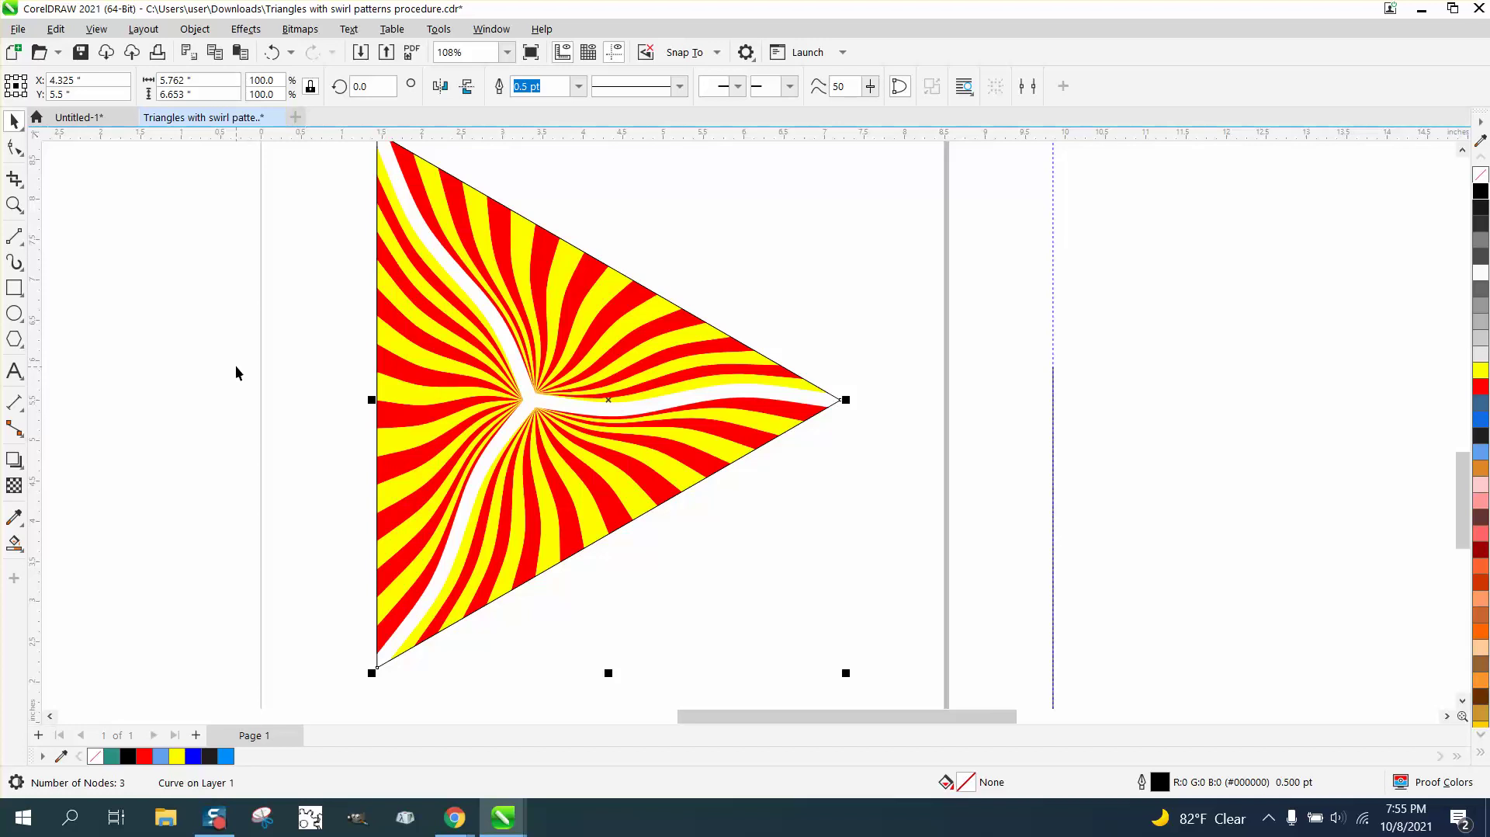
- Group the outline triangle with the coloured swirl group
{"action": "left_click", "coordinate": [258, 318]}
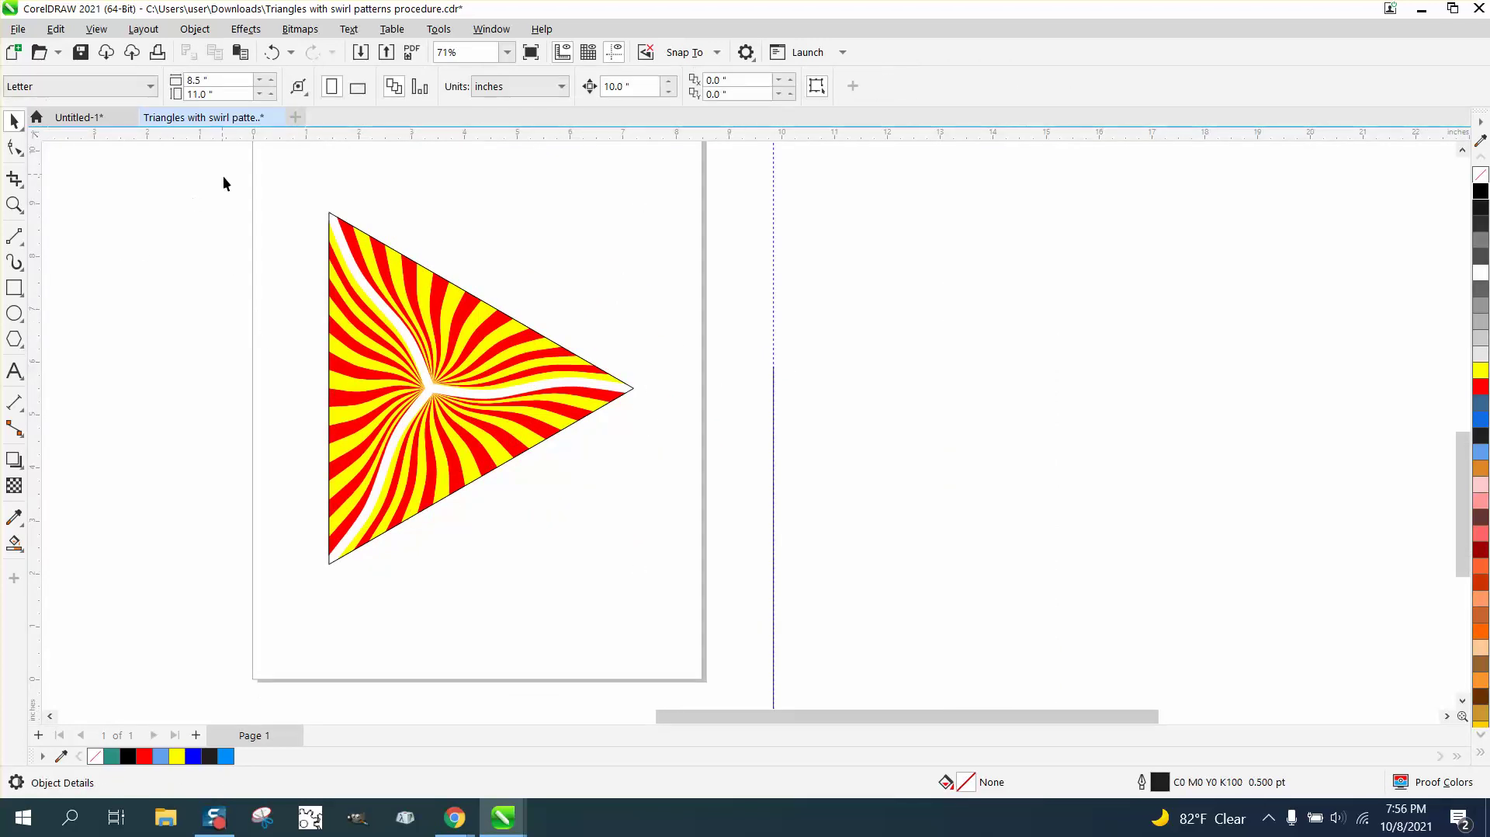
{"action": "left_click_drag", "start_coordinate": [692, 566], "coordinate": [761, 609]}
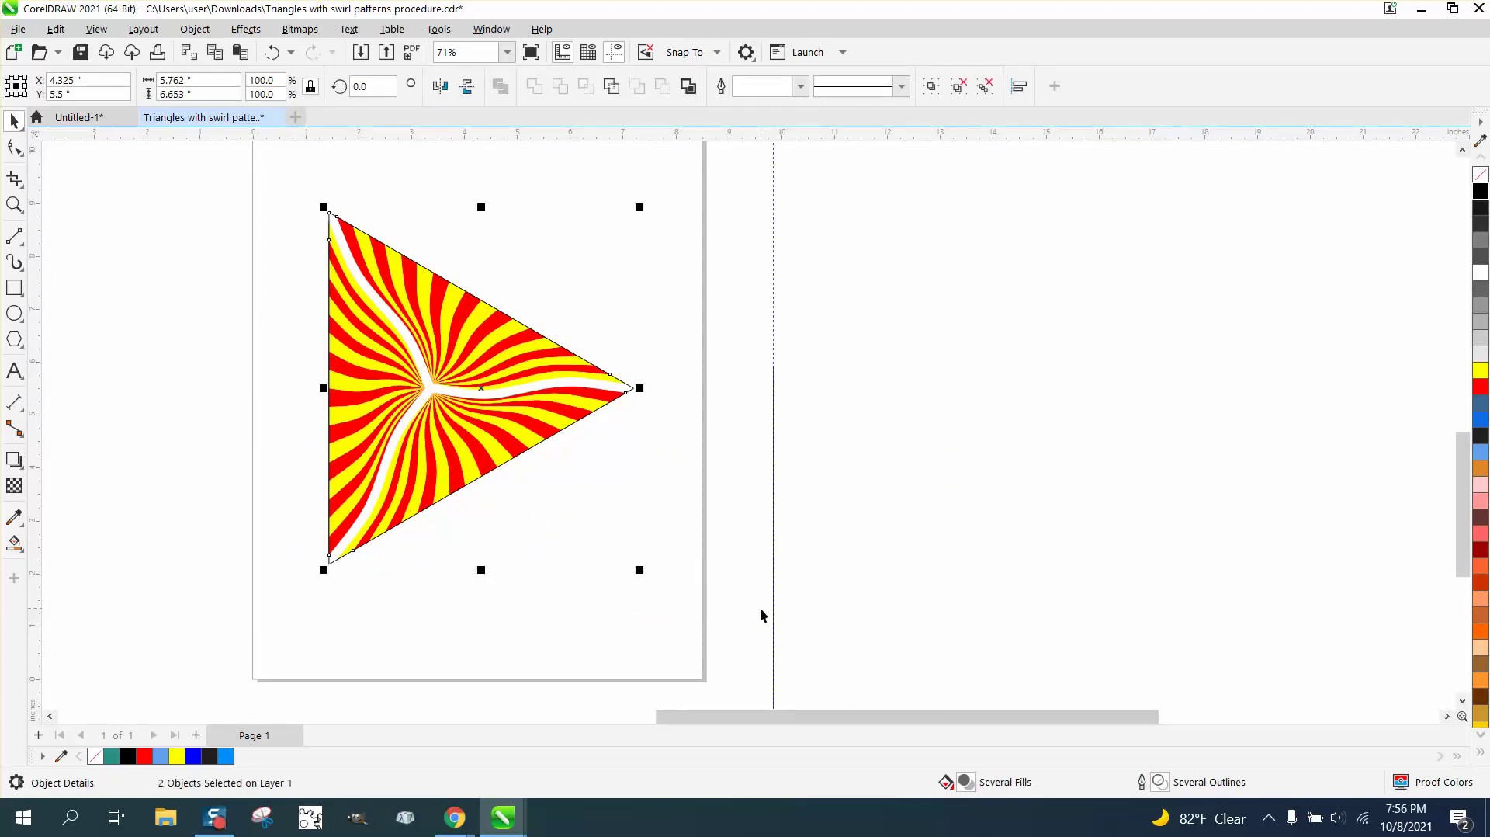
{"action": "key", "text": "ctrl+g"}
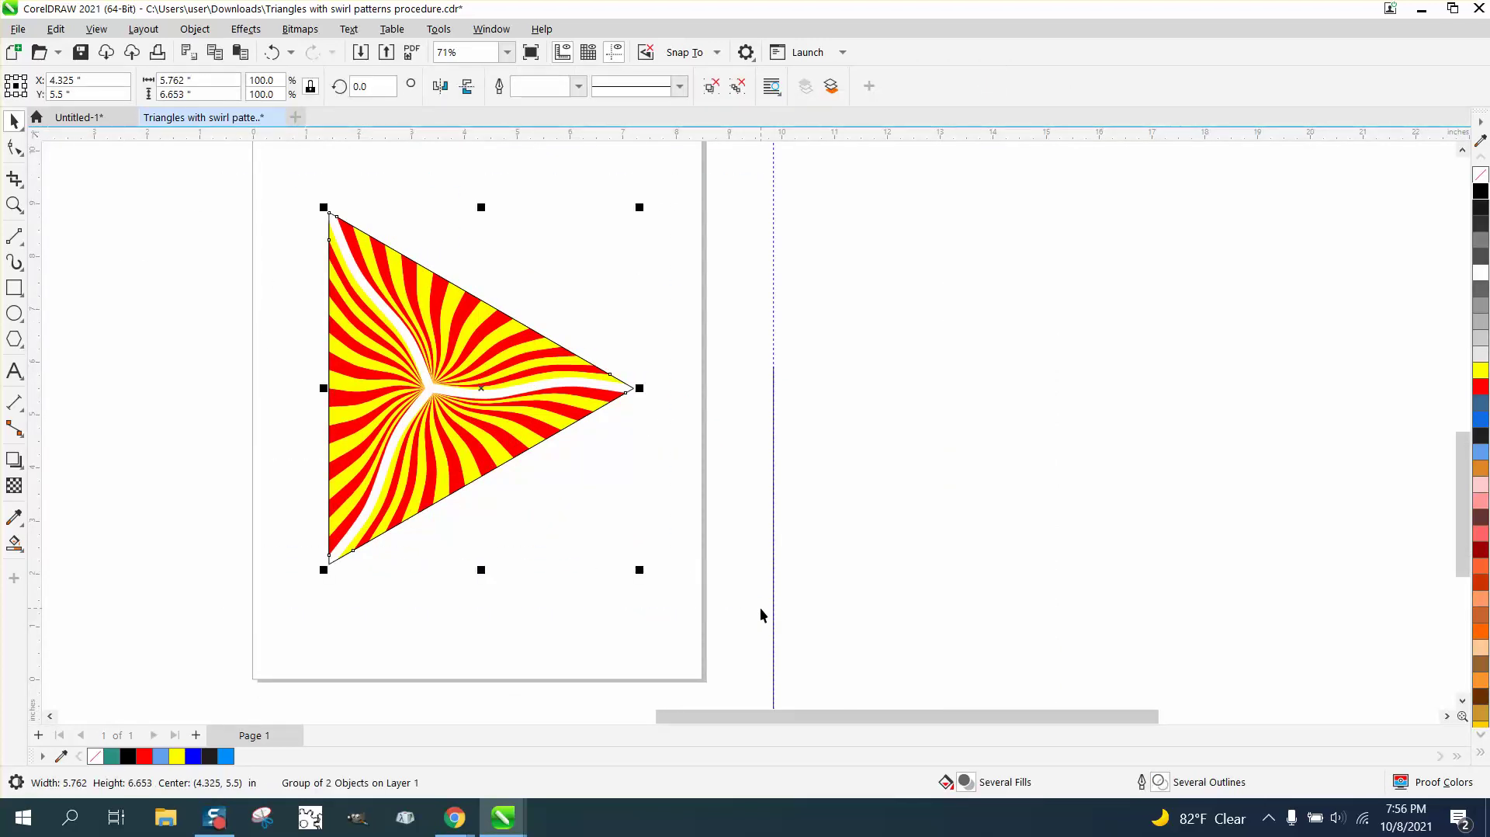
- Delete the leftover vertical line and the vertical guideline beside the page
{"action": "left_click", "coordinate": [775, 570]}
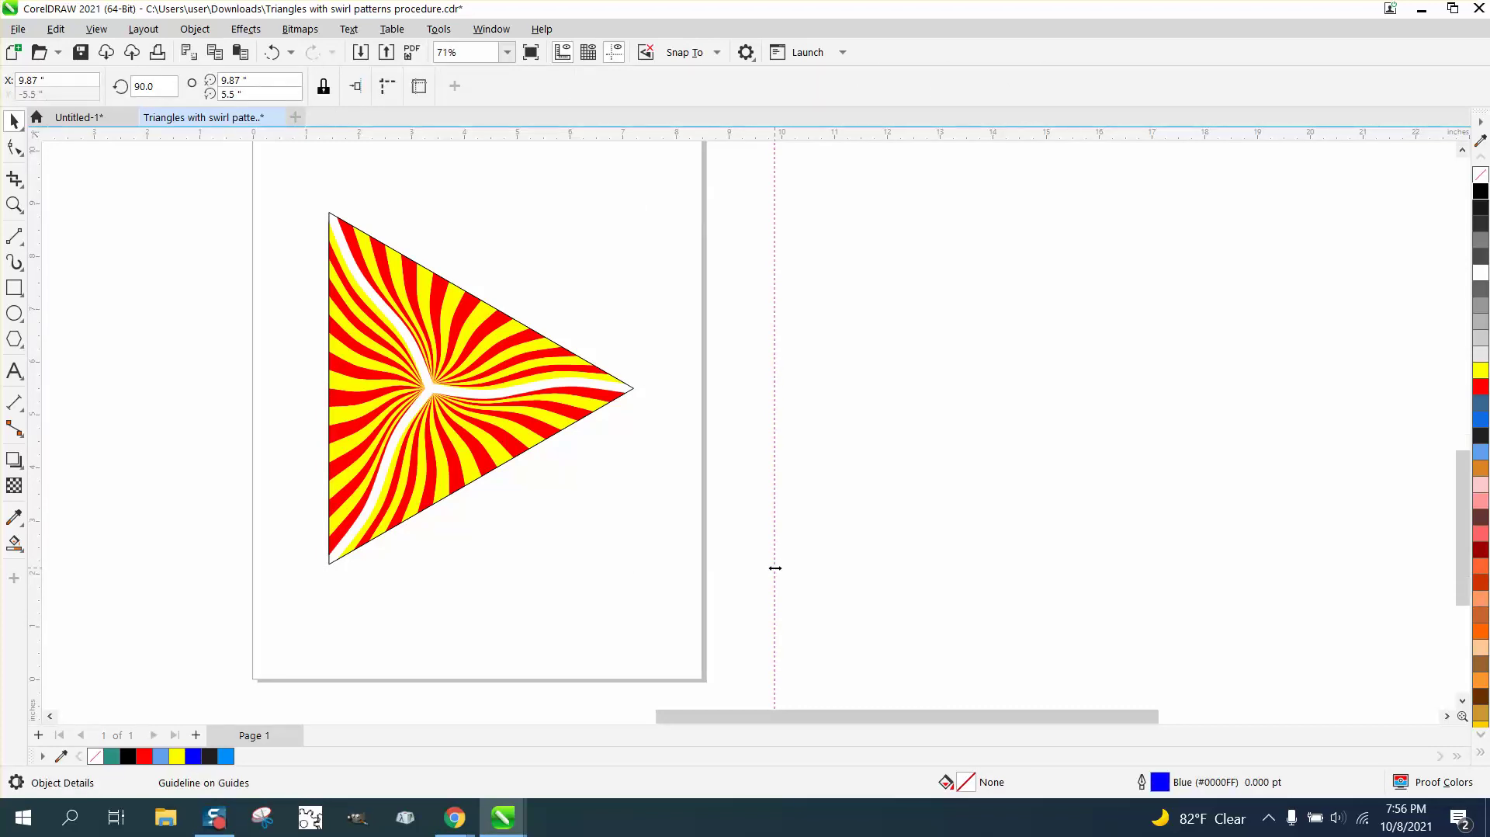
{"action": "key", "text": "Delete"}
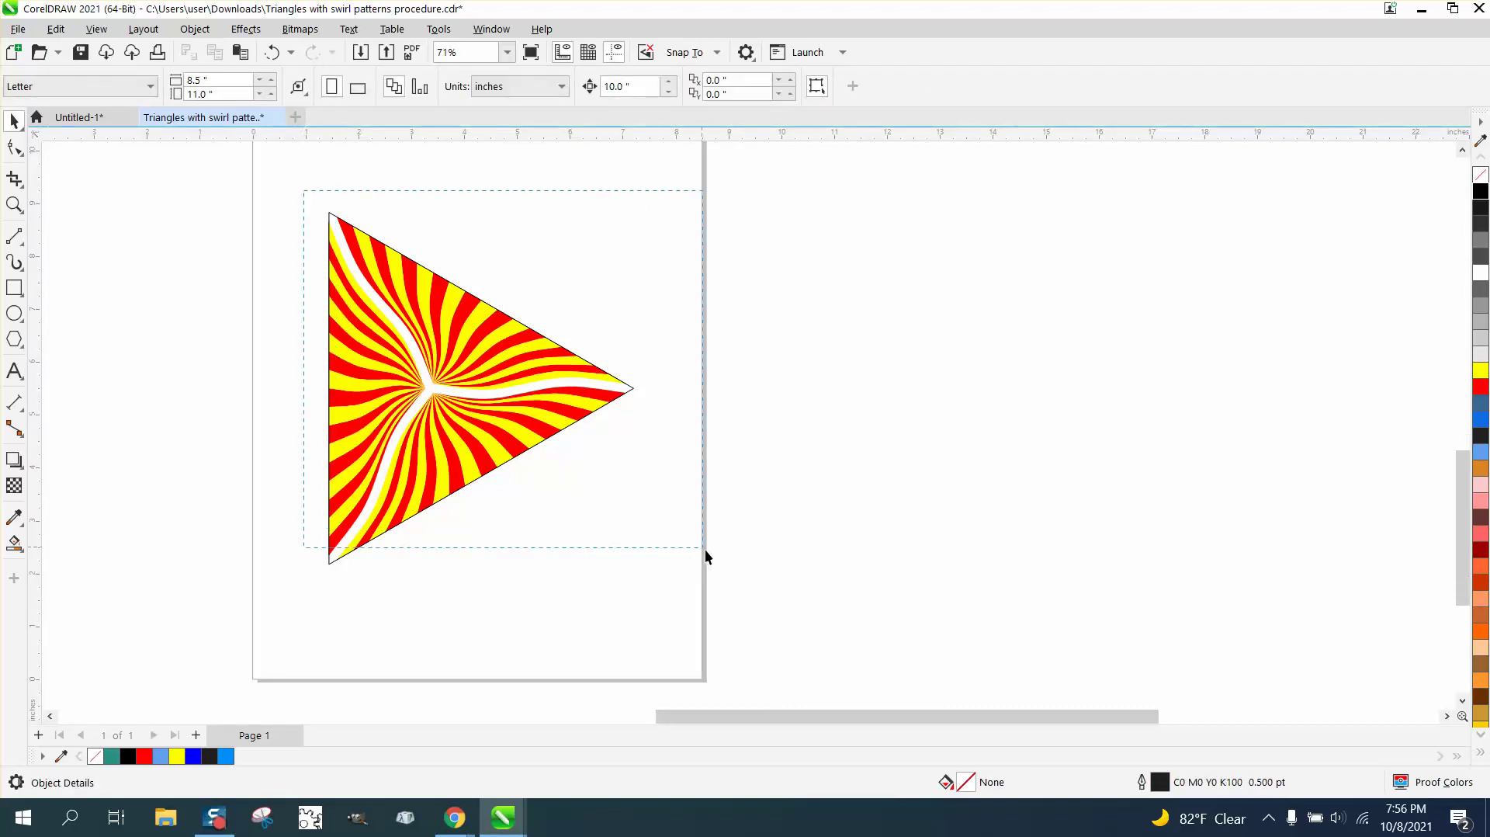
- Move the triangle group's rotation centre to its right-hand tip and create a copy rotated 60 degrees about it
{"action": "left_click_drag", "start_coordinate": [705, 548], "coordinate": [752, 608]}
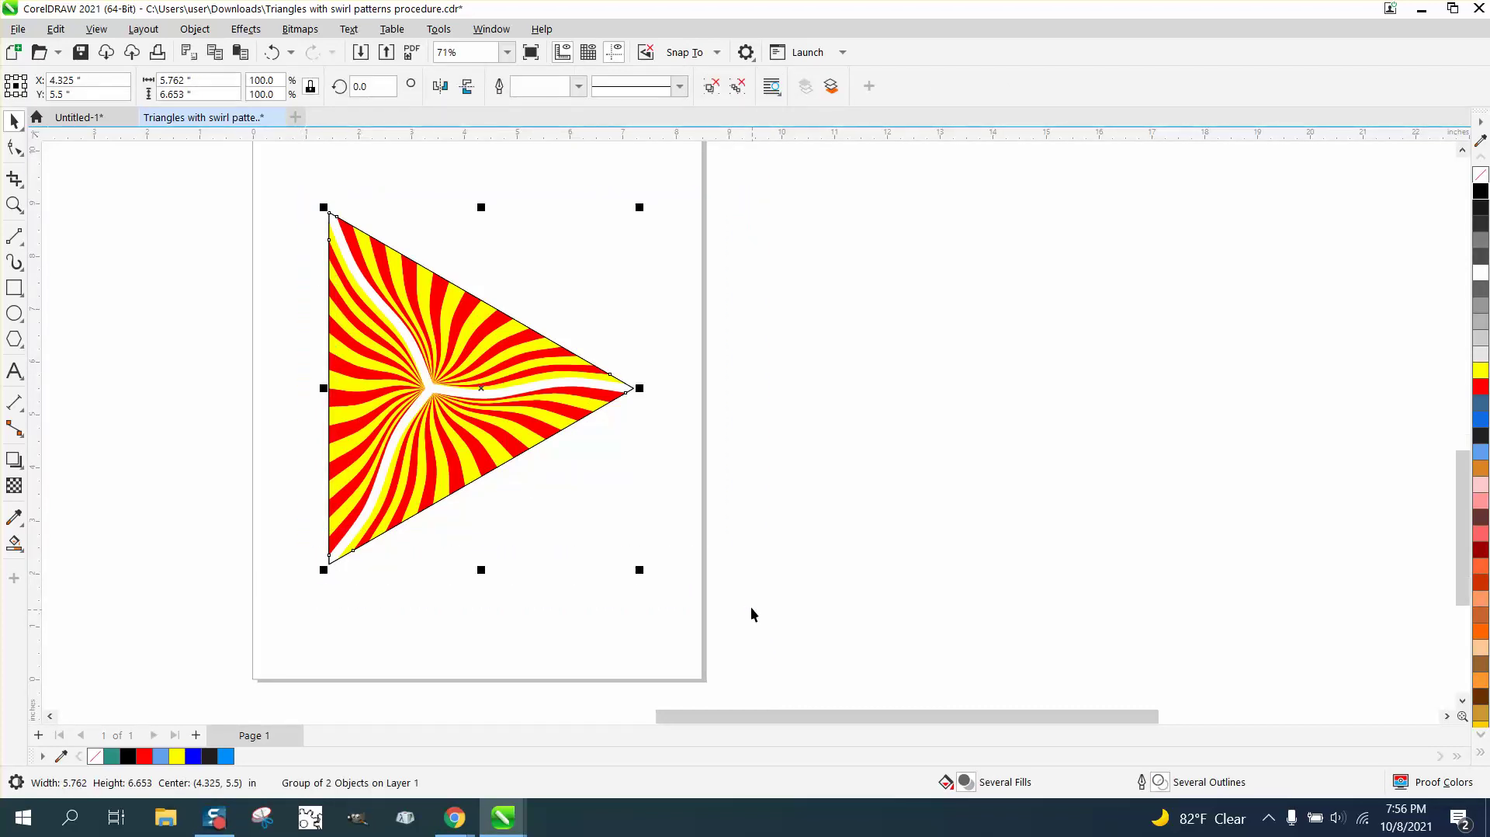
{"action": "left_click", "coordinate": [482, 388]}
{"action": "left_click_drag", "start_coordinate": [482, 388], "coordinate": [634, 388]}
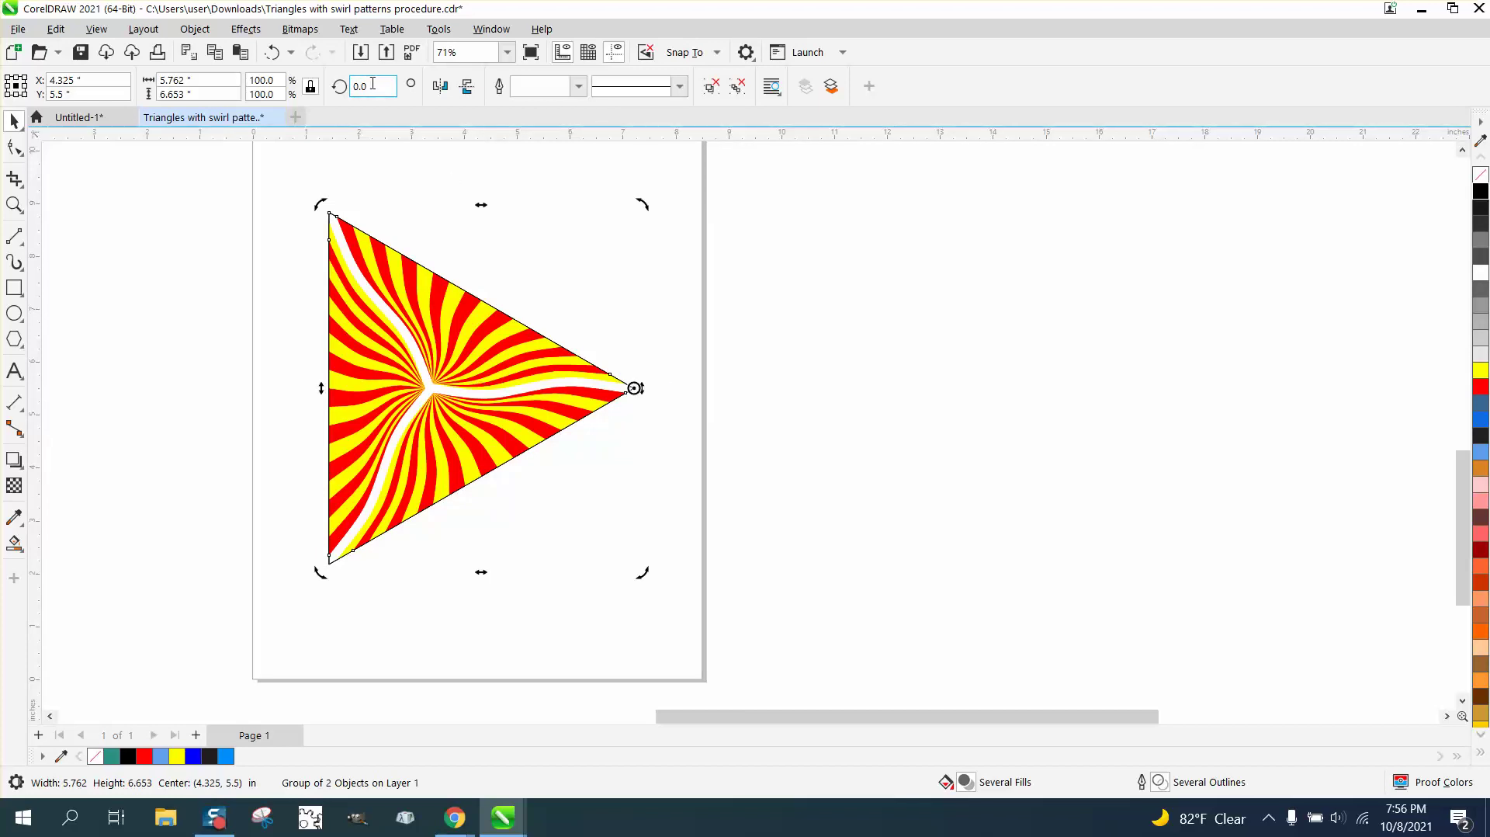
{"action": "double_click", "coordinate": [373, 83]}
{"action": "type", "text": "60"}
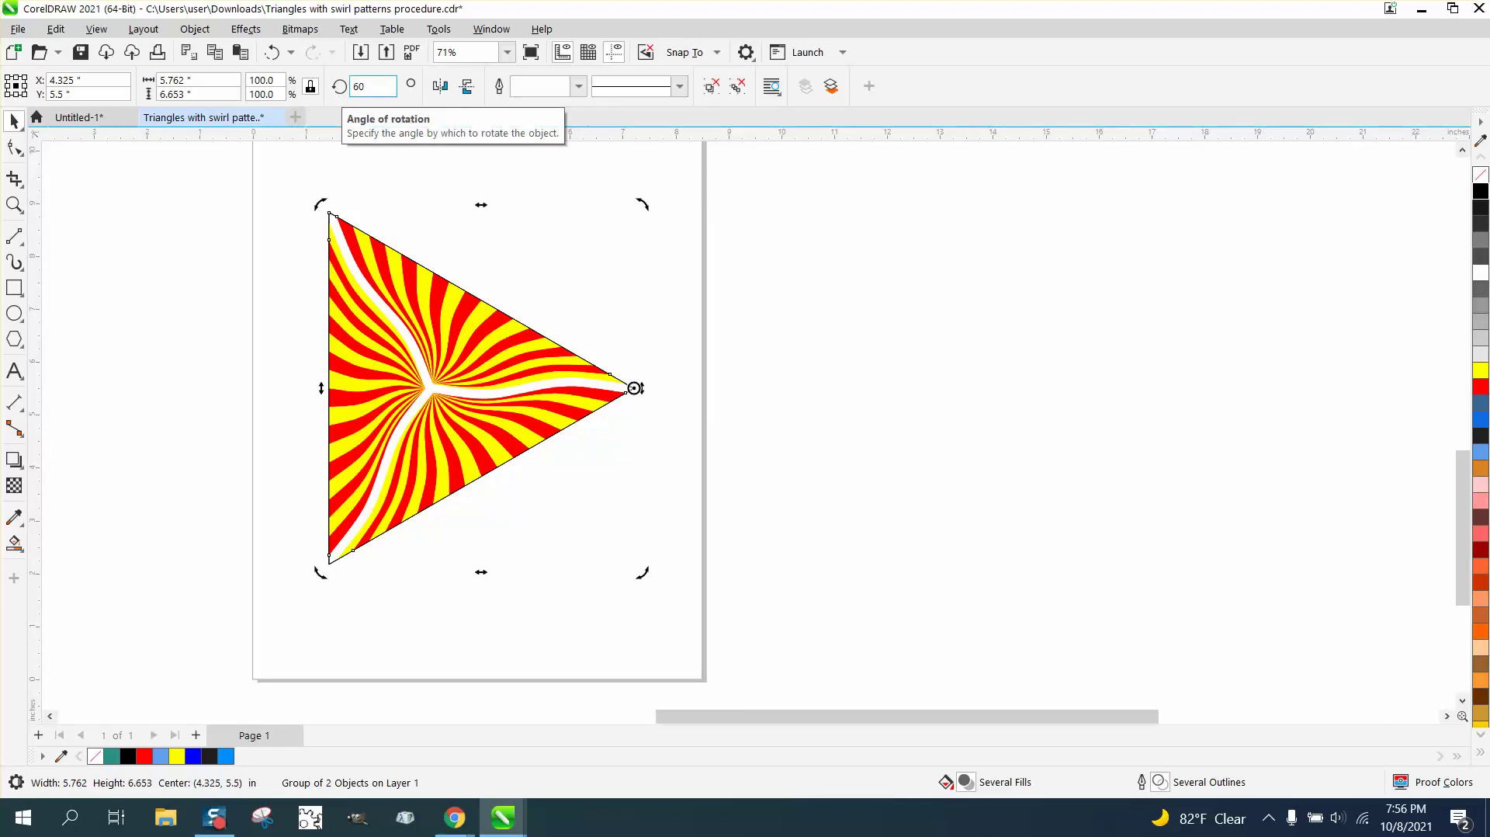
{"action": "key", "text": "Return"}
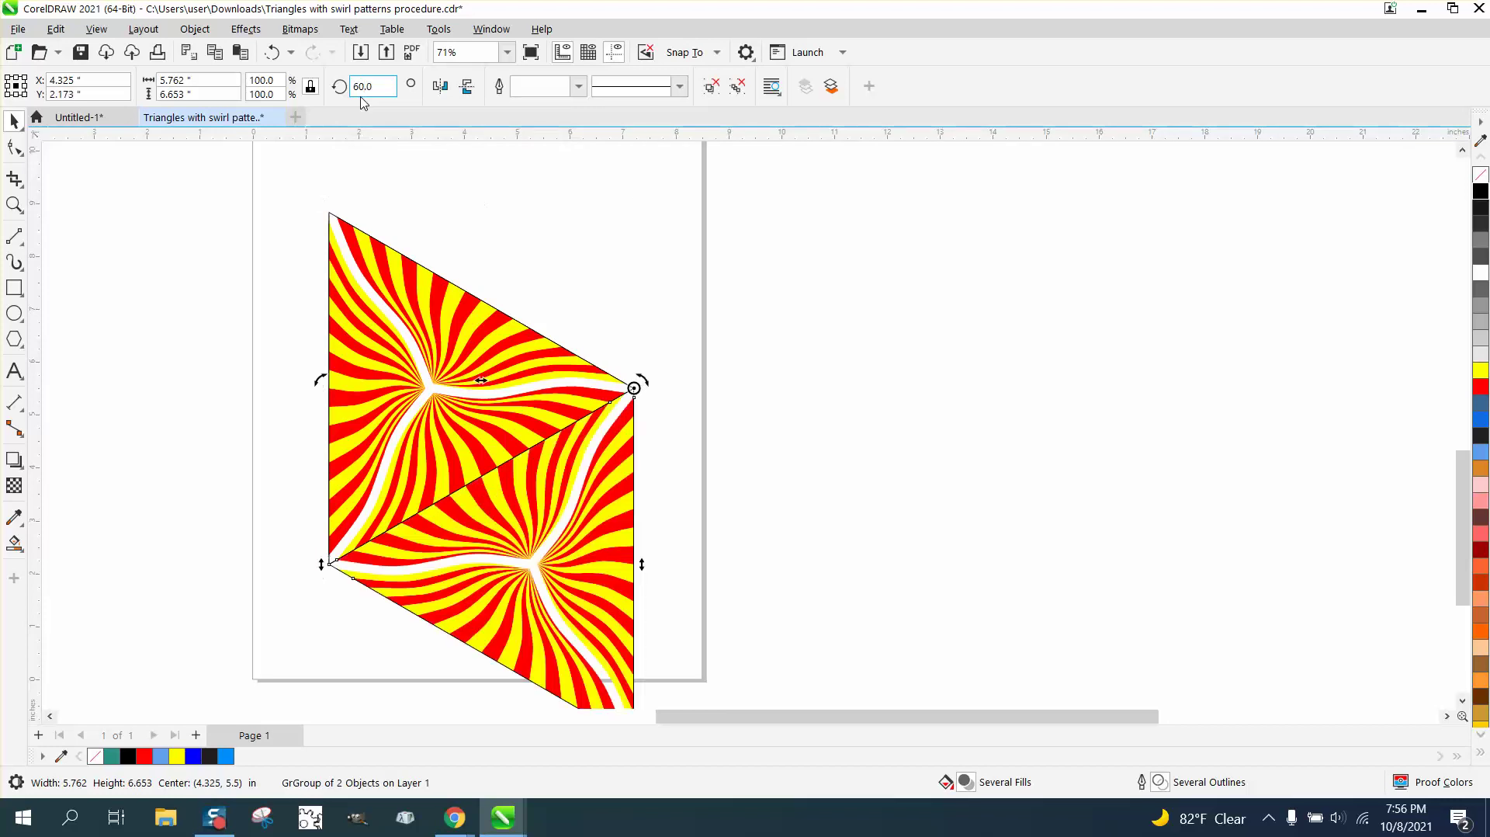
- Repeat the 60-degree rotated copy around the shared tip until six triangles form a full hexagon
{"action": "key", "text": "ctrl+r"}
{"action": "key", "text": "ctrl+r"}
{"action": "key", "text": "ctrl+r"}
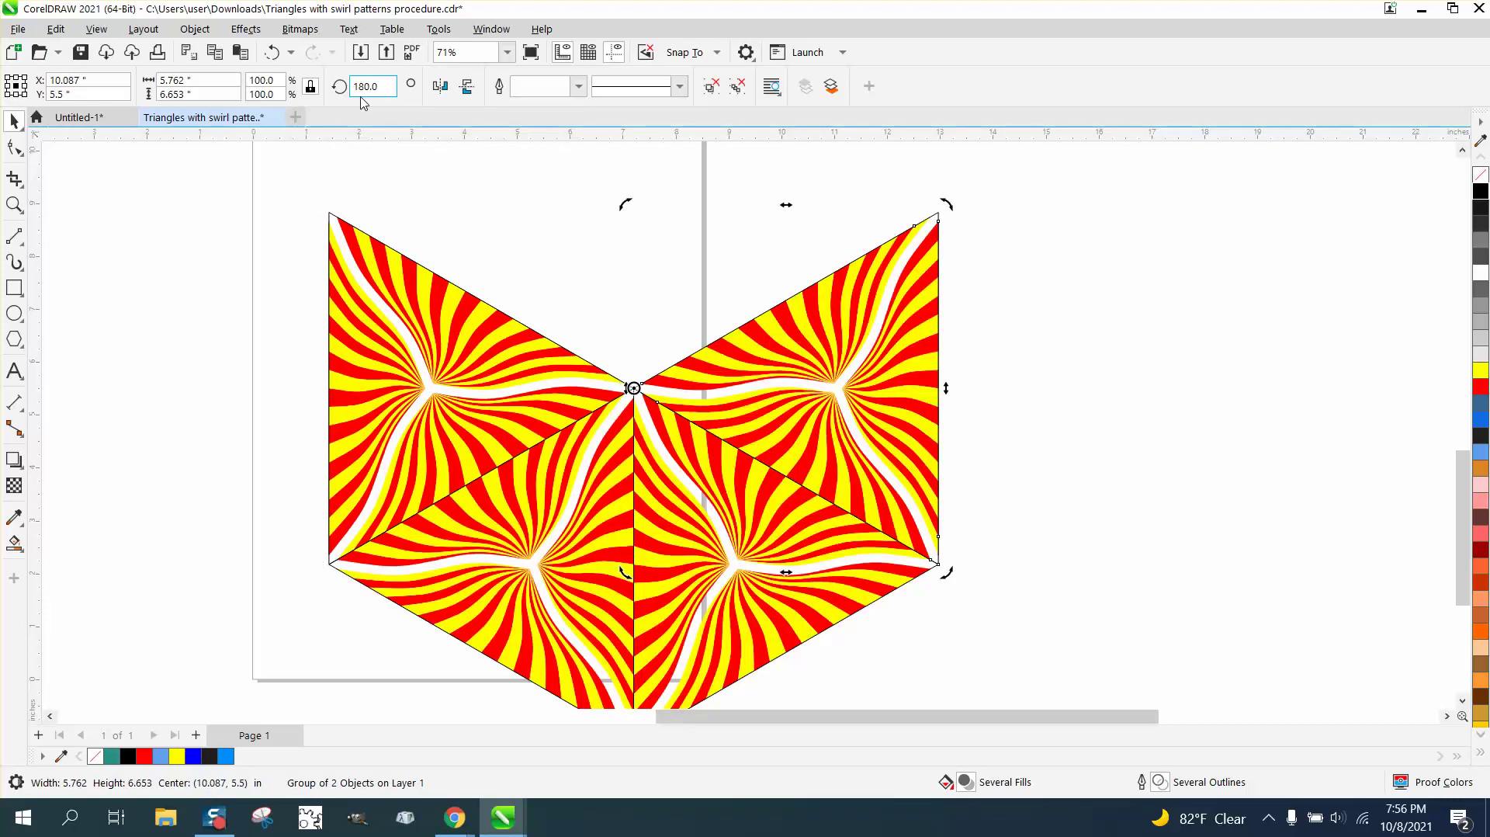
{"action": "left_click", "coordinate": [359, 96]}
{"action": "key", "text": "ctrl+r"}
{"action": "scroll", "coordinate": [576, 486], "scroll_direction": "down", "scroll_amount": 2}
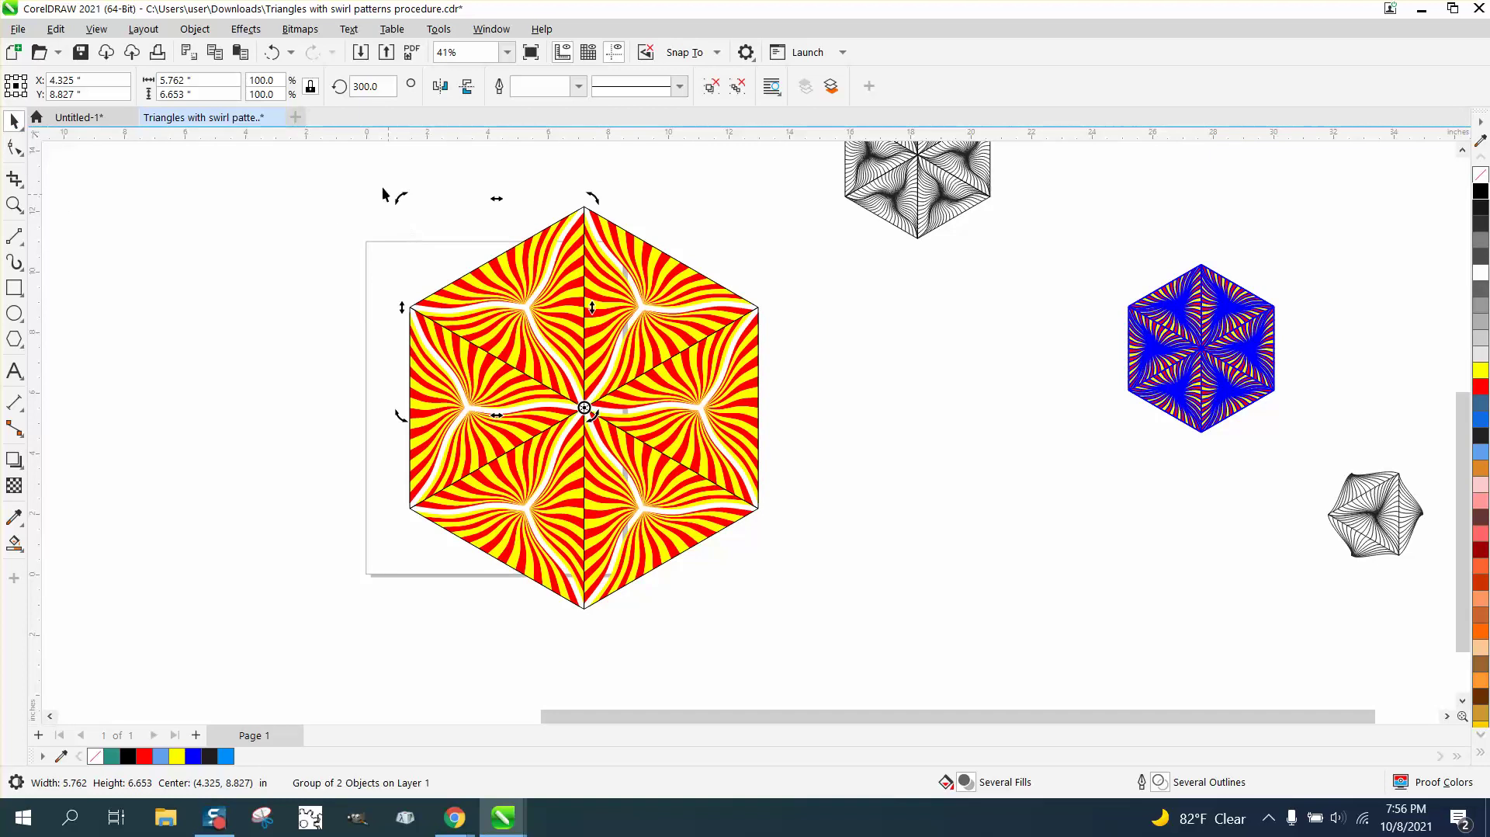
- Select all six triangles of the hexagon and remove their outlines
{"action": "left_click_drag", "start_coordinate": [362, 180], "coordinate": [748, 564]}
{"action": "left_click_drag", "start_coordinate": [845, 628], "coordinate": [845, 628]}
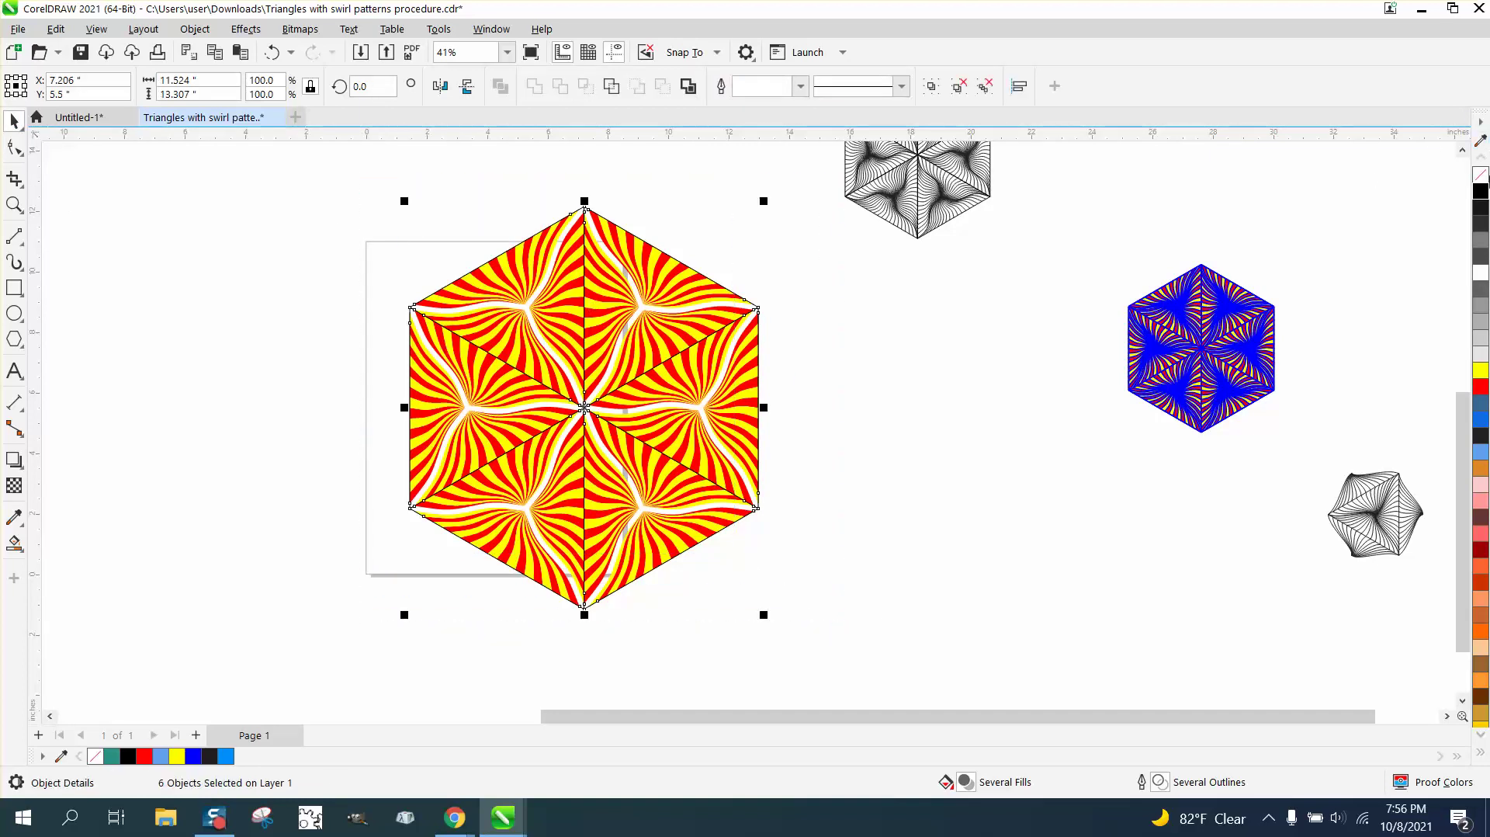
{"action": "right_click", "coordinate": [1482, 177]}
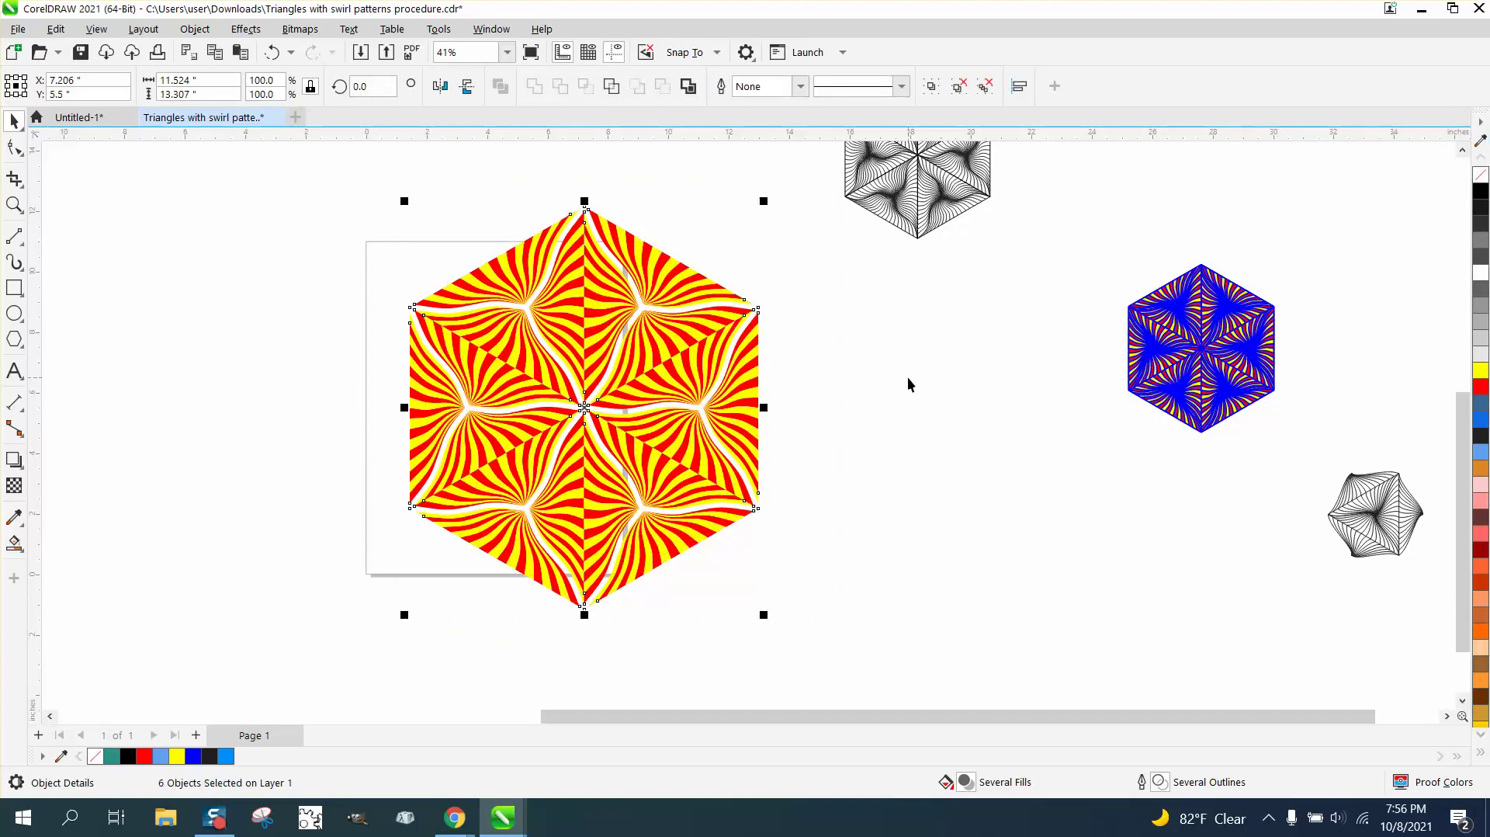
{"action": "left_click", "coordinate": [14, 204]}
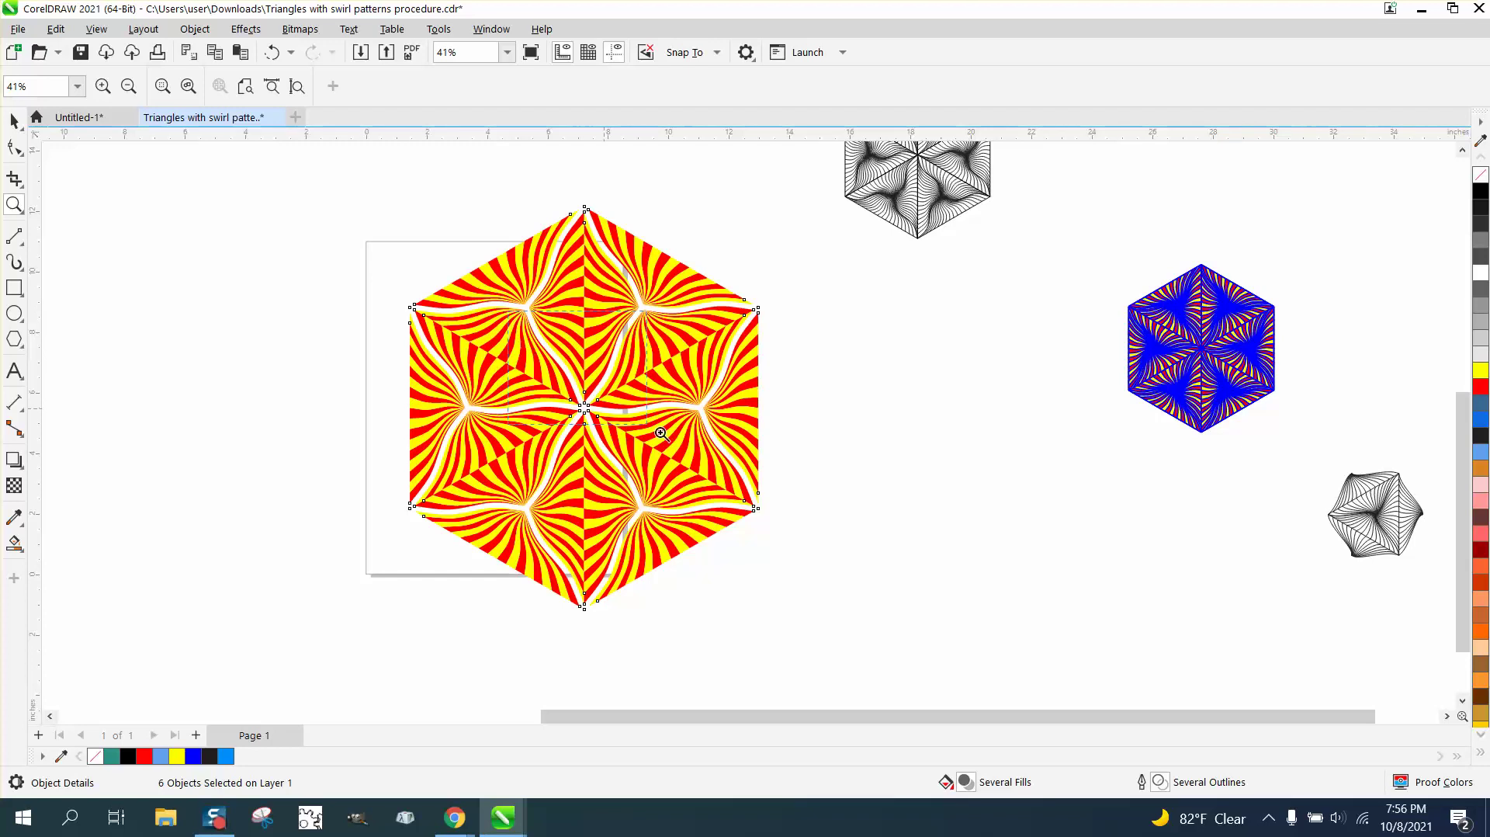
{"action": "left_click", "coordinate": [729, 475]}
{"action": "scroll", "coordinate": [565, 462], "scroll_direction": "down", "scroll_amount": 3}
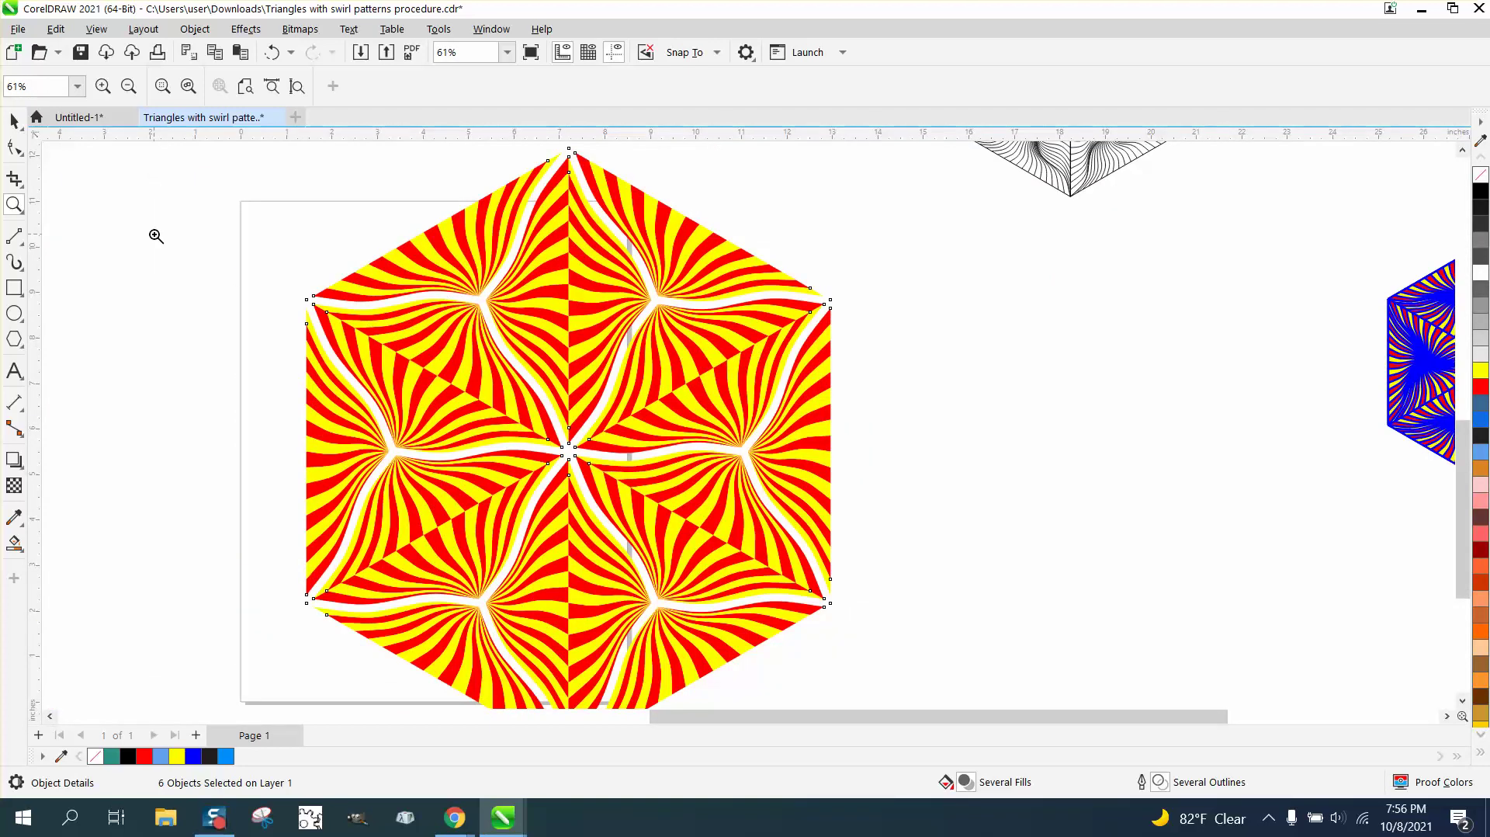
{"action": "scroll", "coordinate": [210, 243], "scroll_direction": "down", "scroll_amount": 1}
{"action": "scroll", "coordinate": [78, 225], "scroll_direction": "down", "scroll_amount": 1}
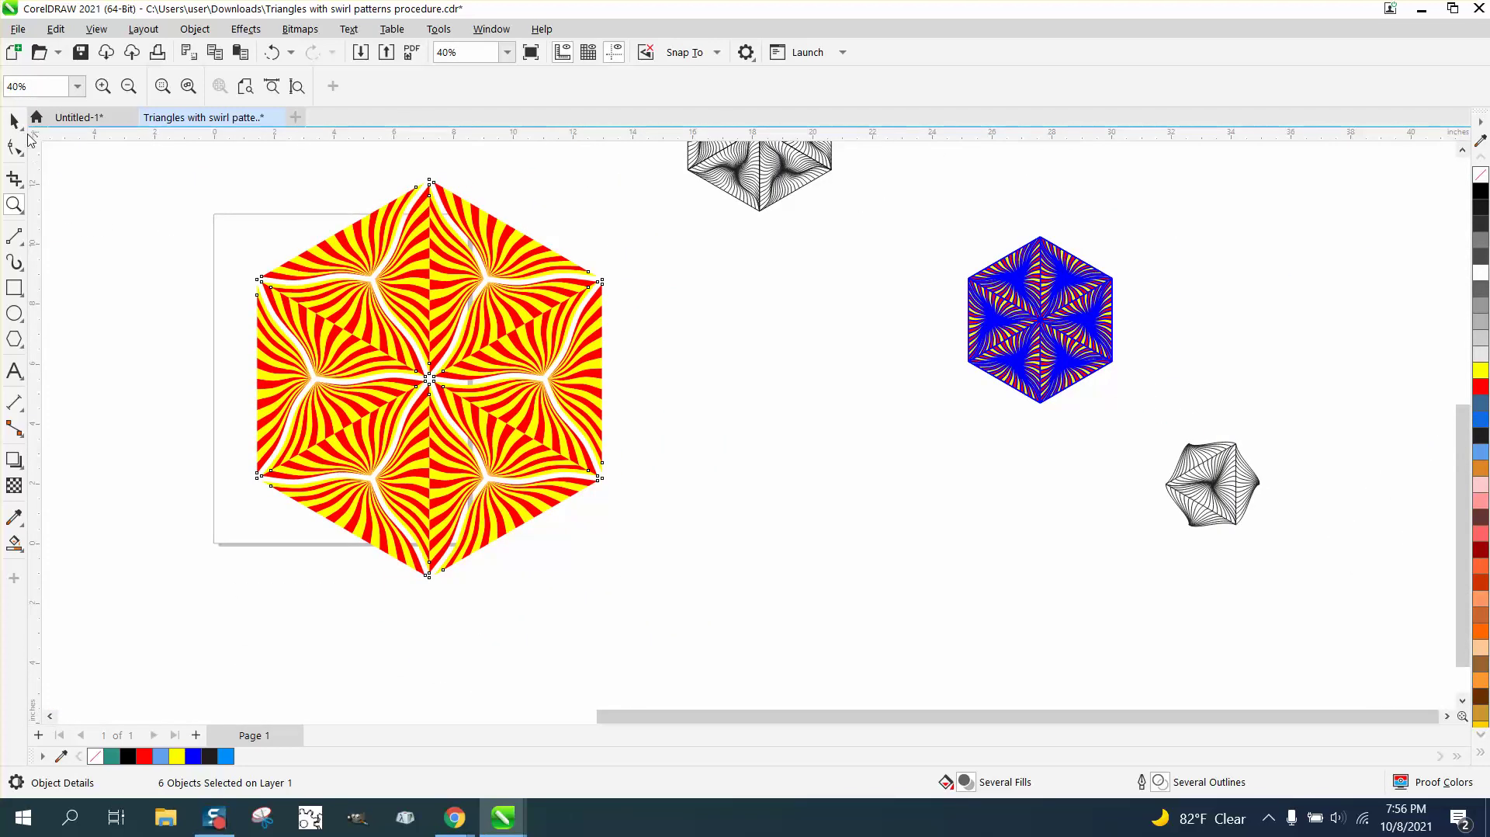
- Group the six swirl triangles and centre the group on the page
{"action": "left_click", "coordinate": [13, 122]}
{"action": "left_click_drag", "start_coordinate": [667, 590], "coordinate": [668, 591]}
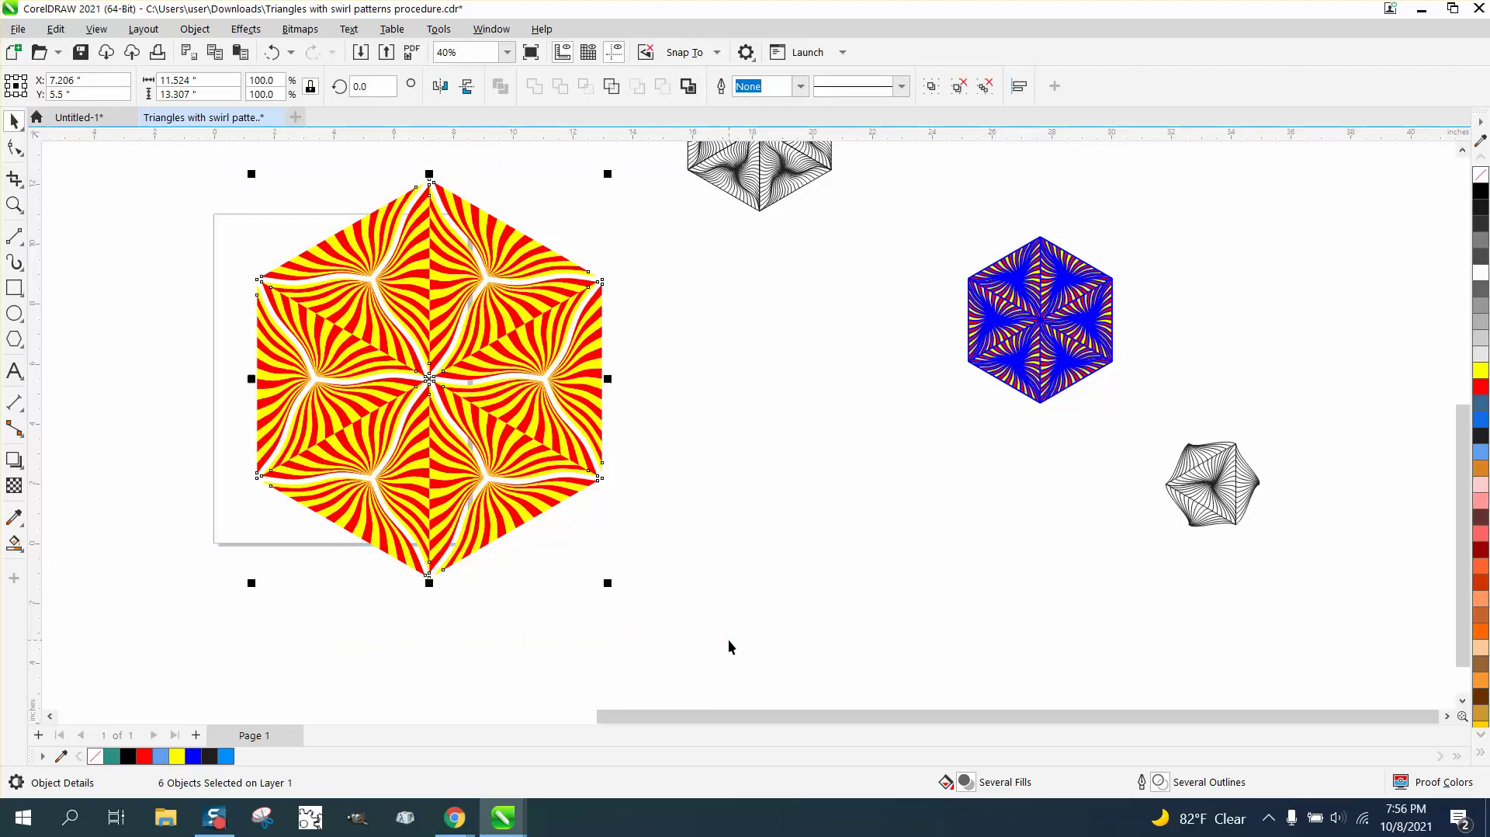
{"action": "key", "text": "ctrl+g"}
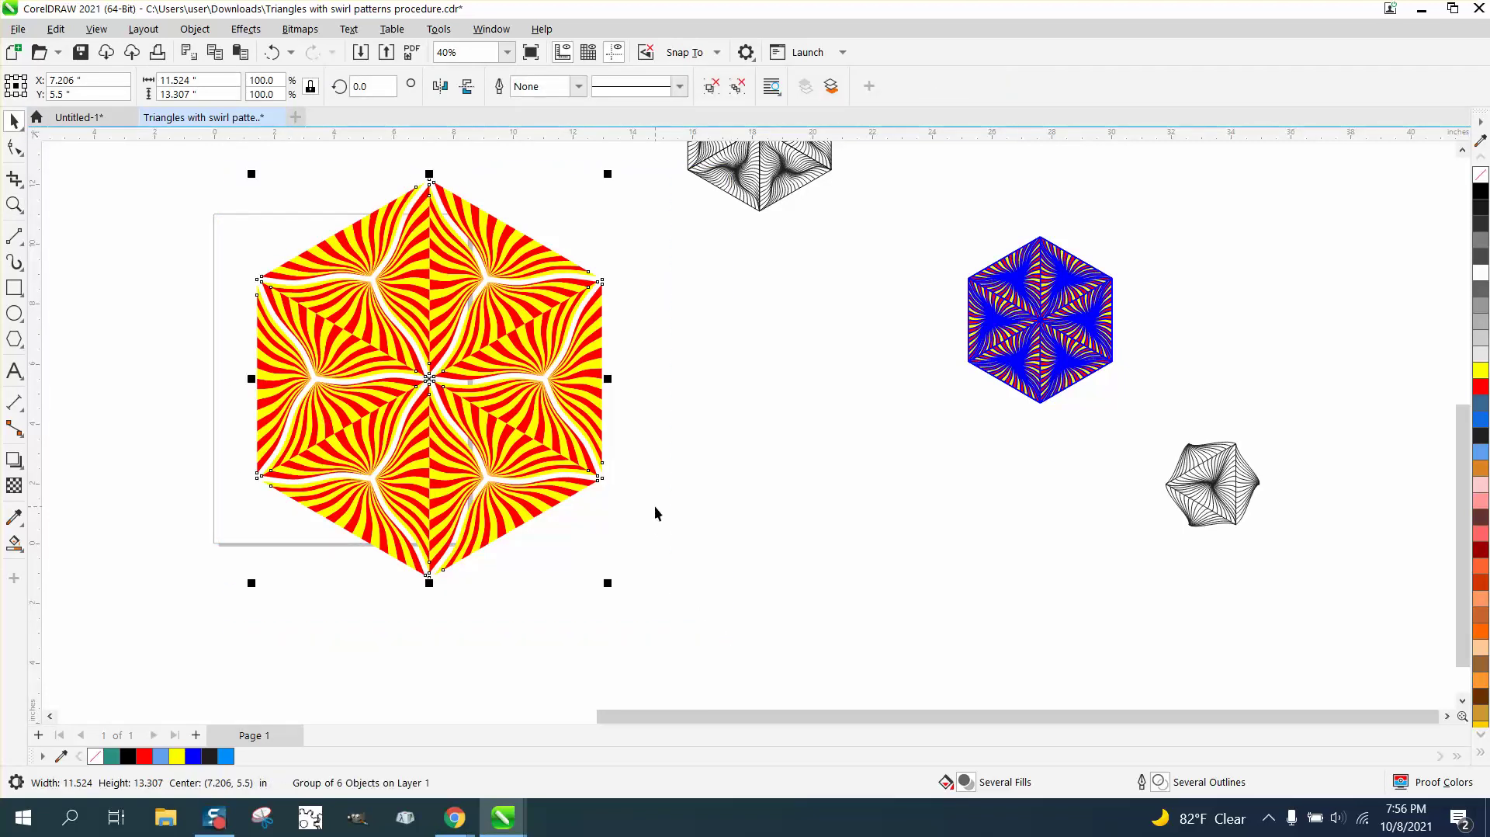
{"action": "key", "text": "p"}
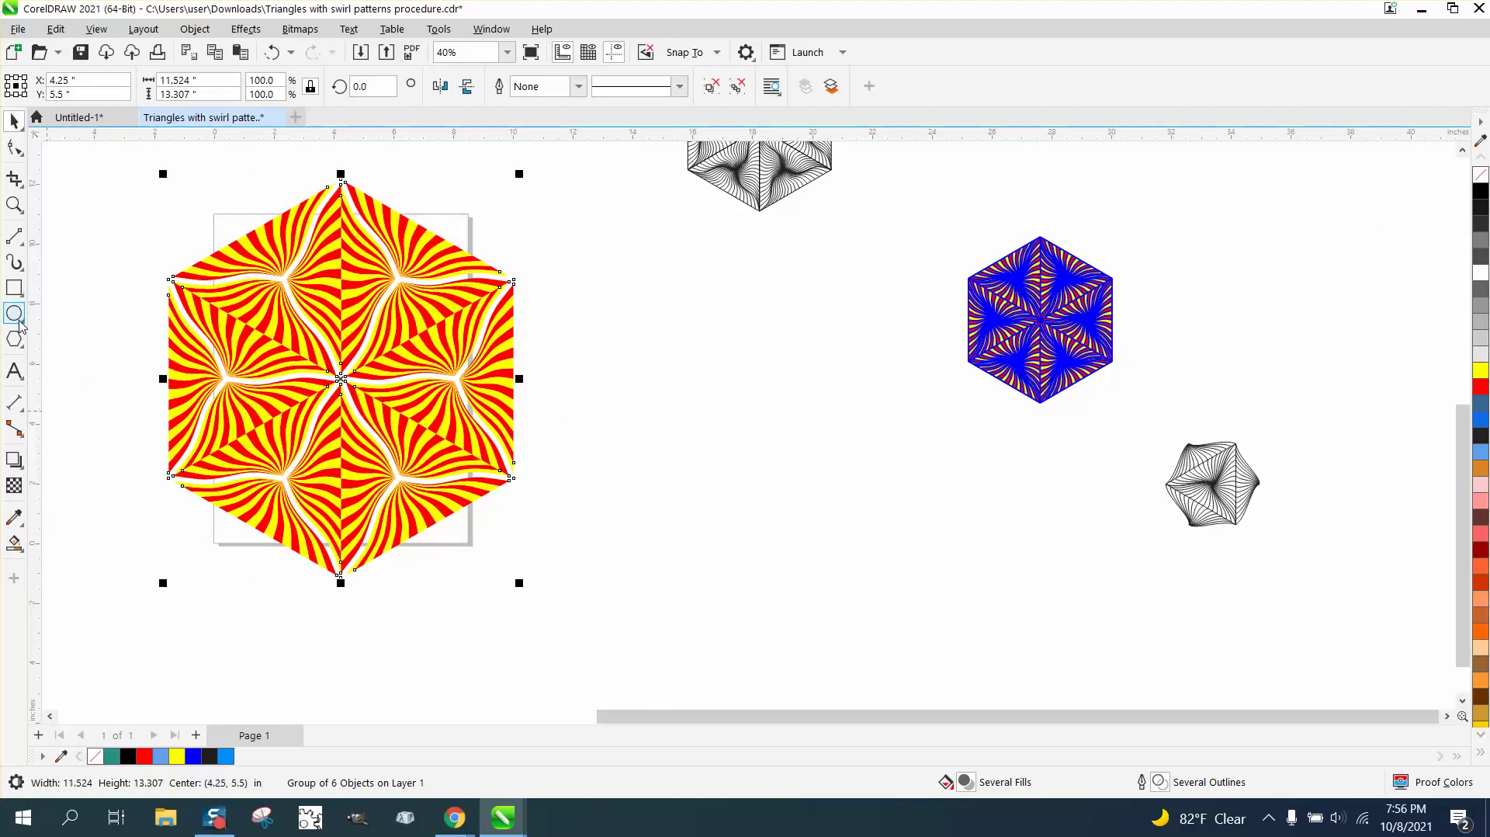
- Draw a six-sided polygon about 11.12 in wide and 12.84 in high and centre it on the page
{"action": "left_click", "coordinate": [22, 352]}
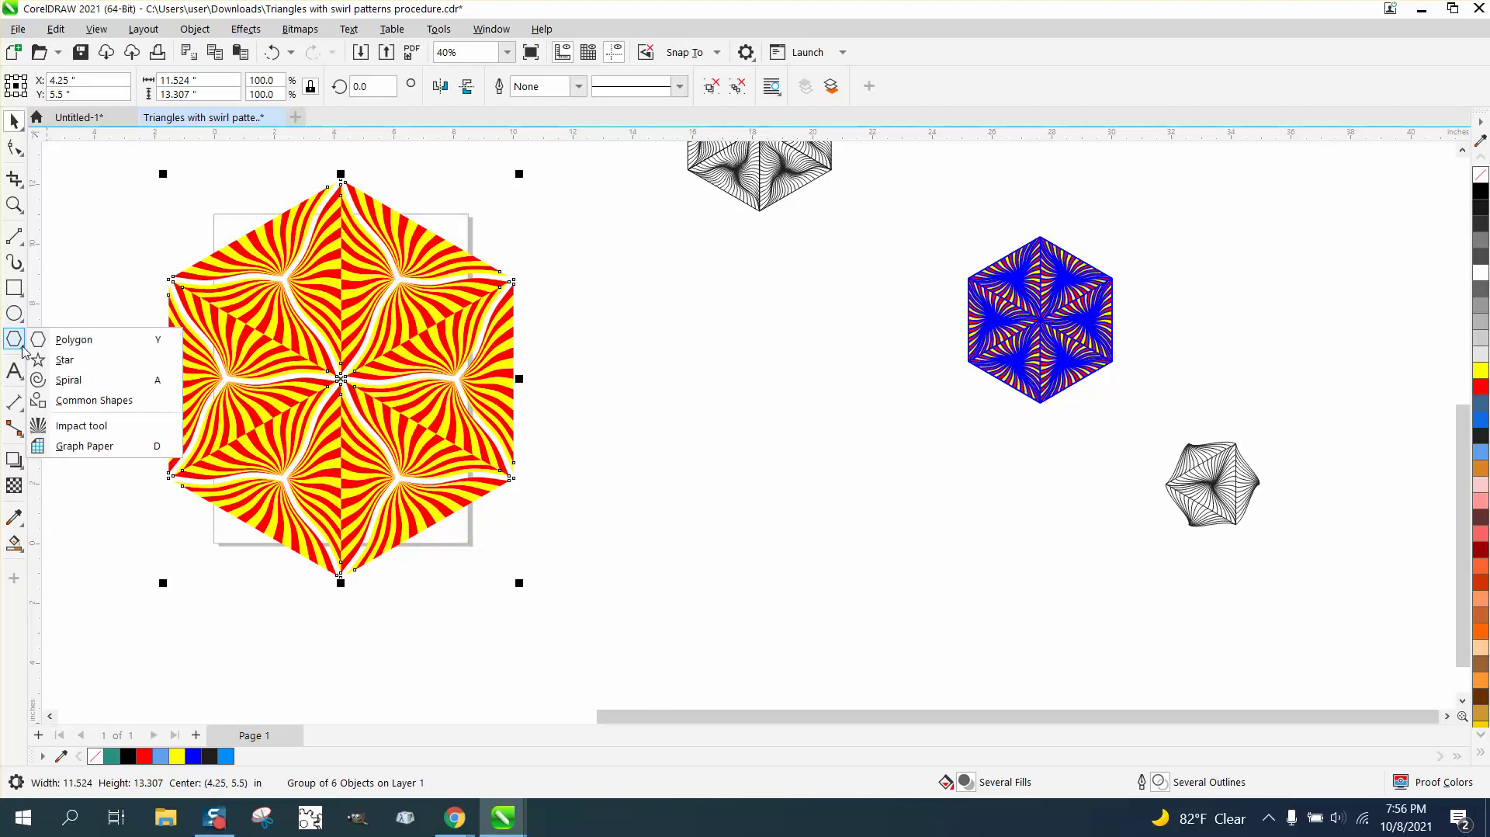
{"action": "left_click", "coordinate": [70, 337]}
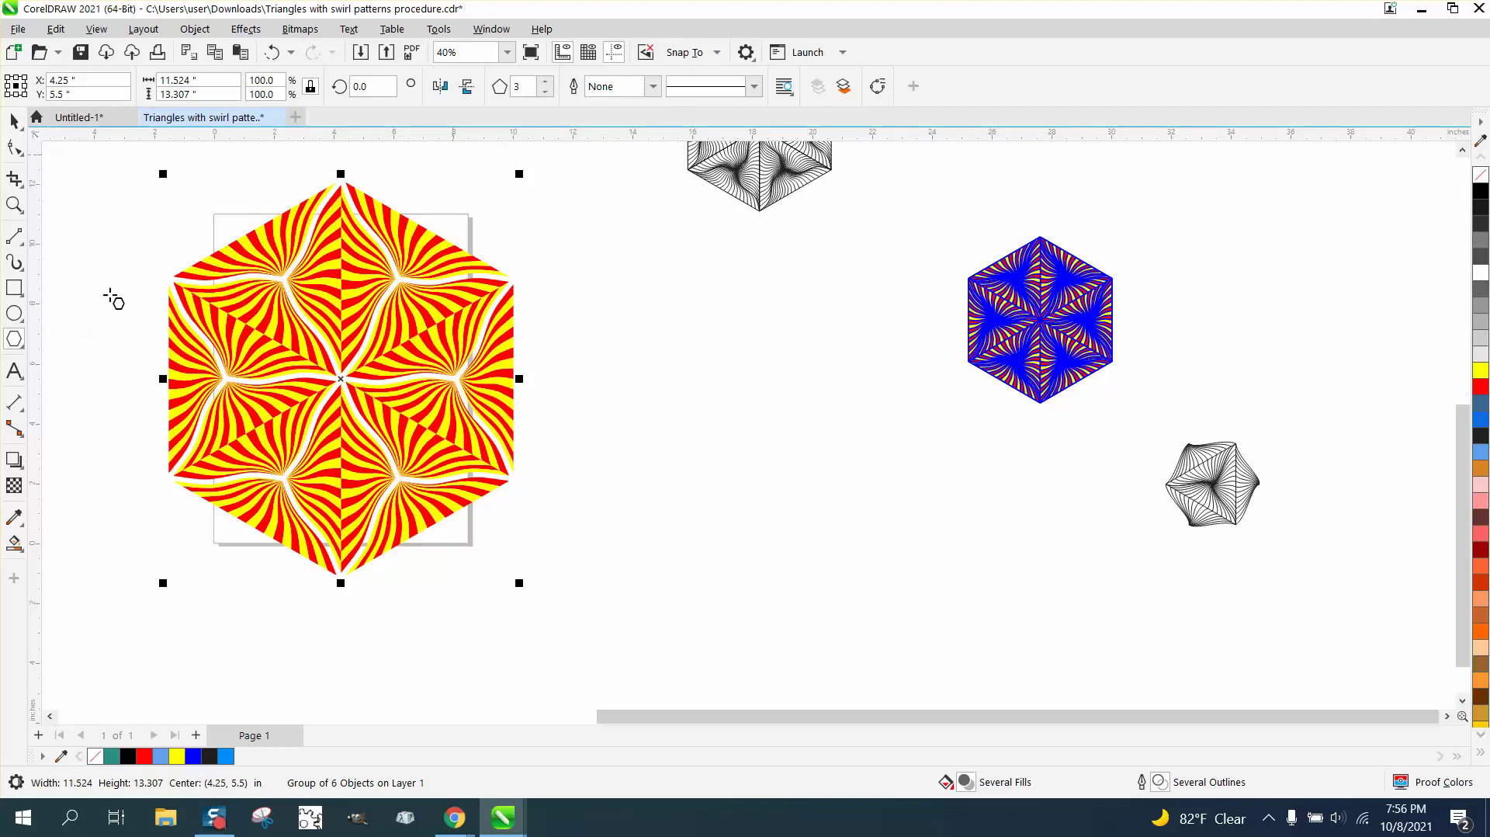
{"action": "left_click", "coordinate": [14, 340]}
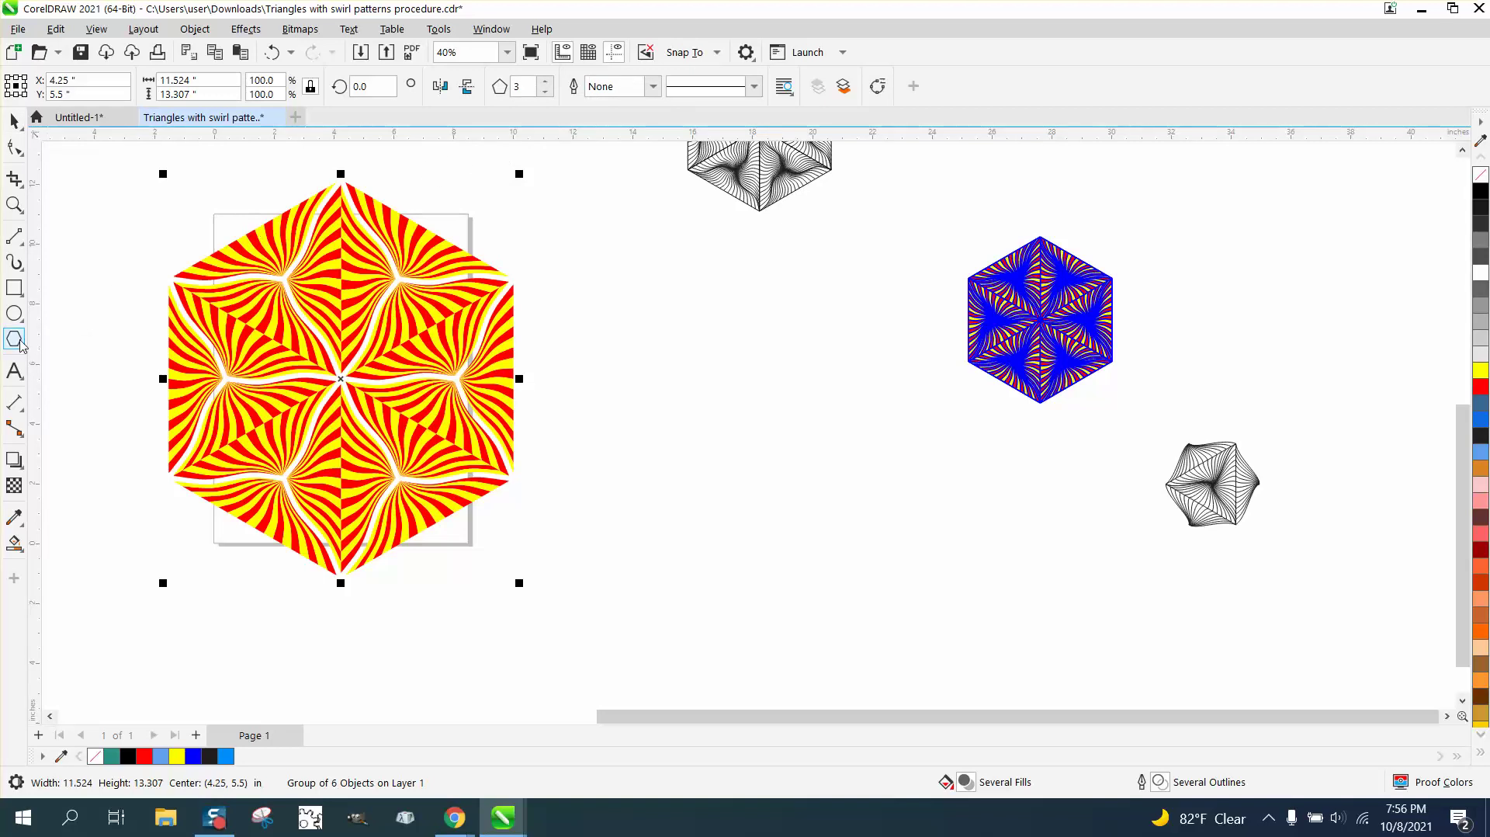
{"action": "left_click", "coordinate": [550, 81]}
{"action": "left_click", "coordinate": [547, 80]}
{"action": "left_click_drag", "start_coordinate": [783, 226], "coordinate": [603, 614]}
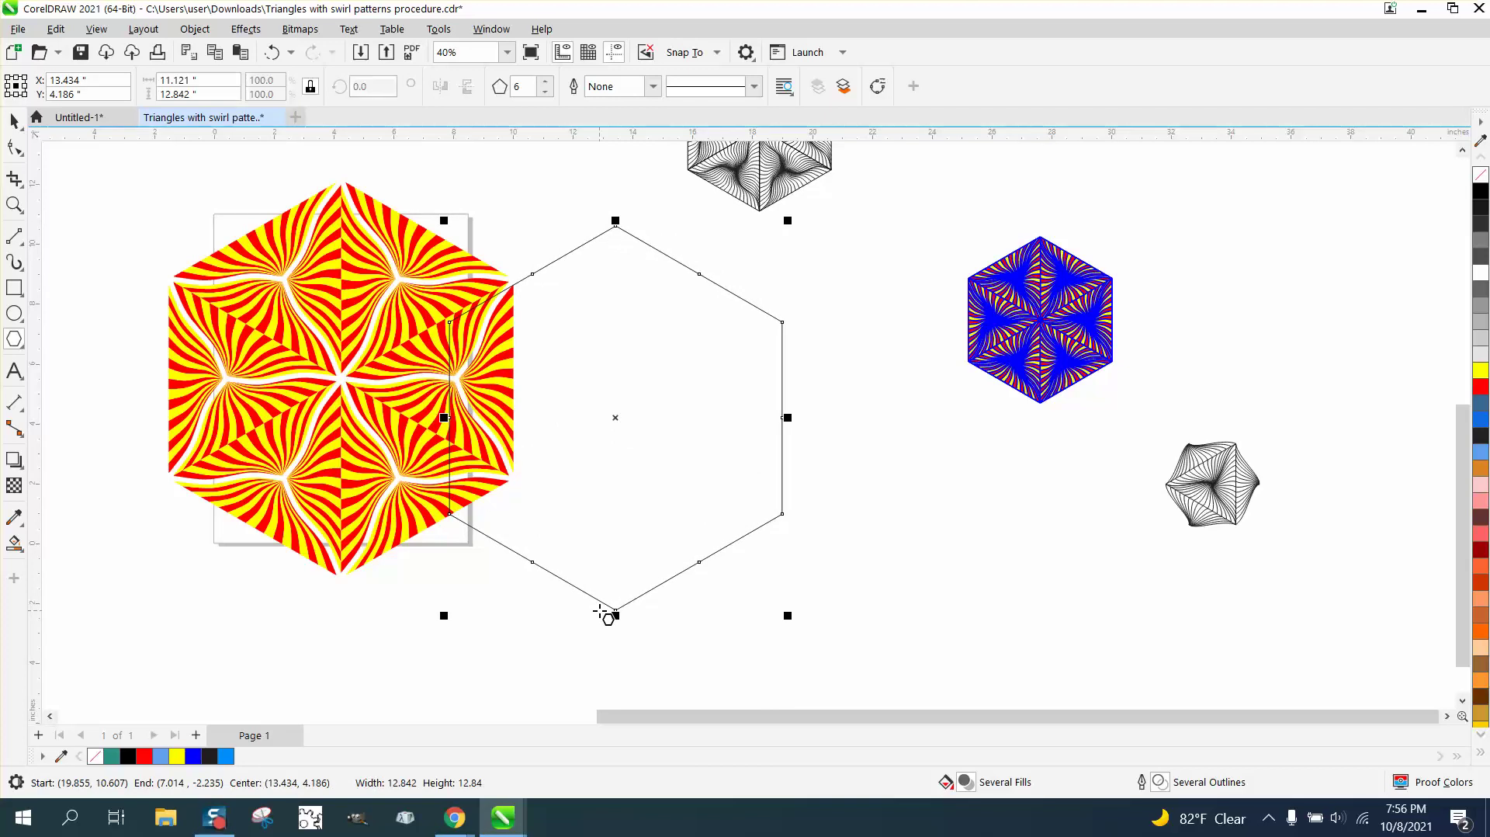
{"action": "key", "text": "ctrl+z"}
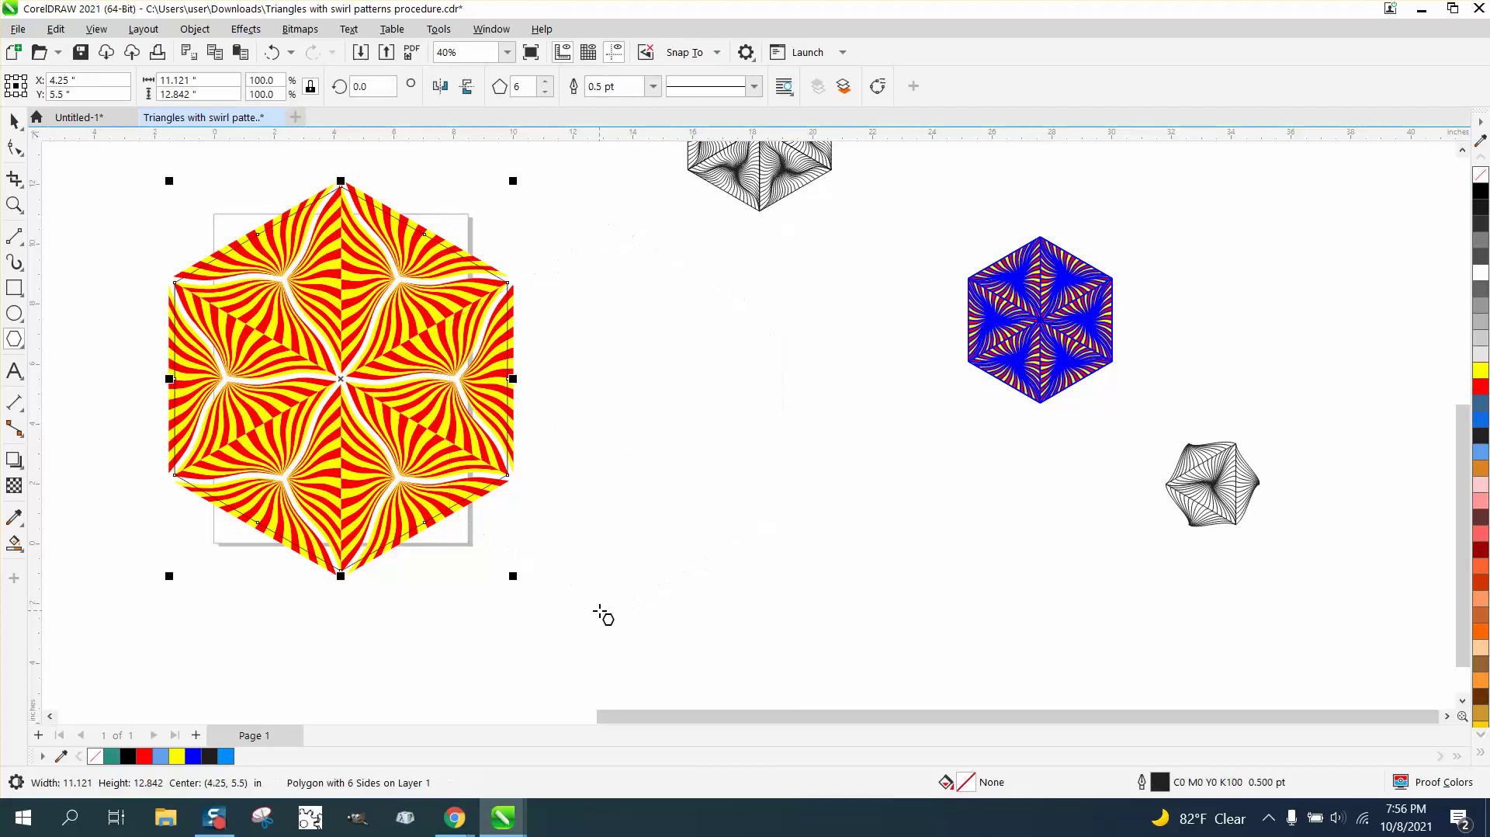
- Enlarge the six-sided polygon about its centre to about 107% so it surrounds the swirl hexagon with a narrow margin
{"action": "left_click", "coordinate": [14, 121]}
{"action": "left_click_drag", "start_coordinate": [513, 180], "coordinate": [527, 168]}
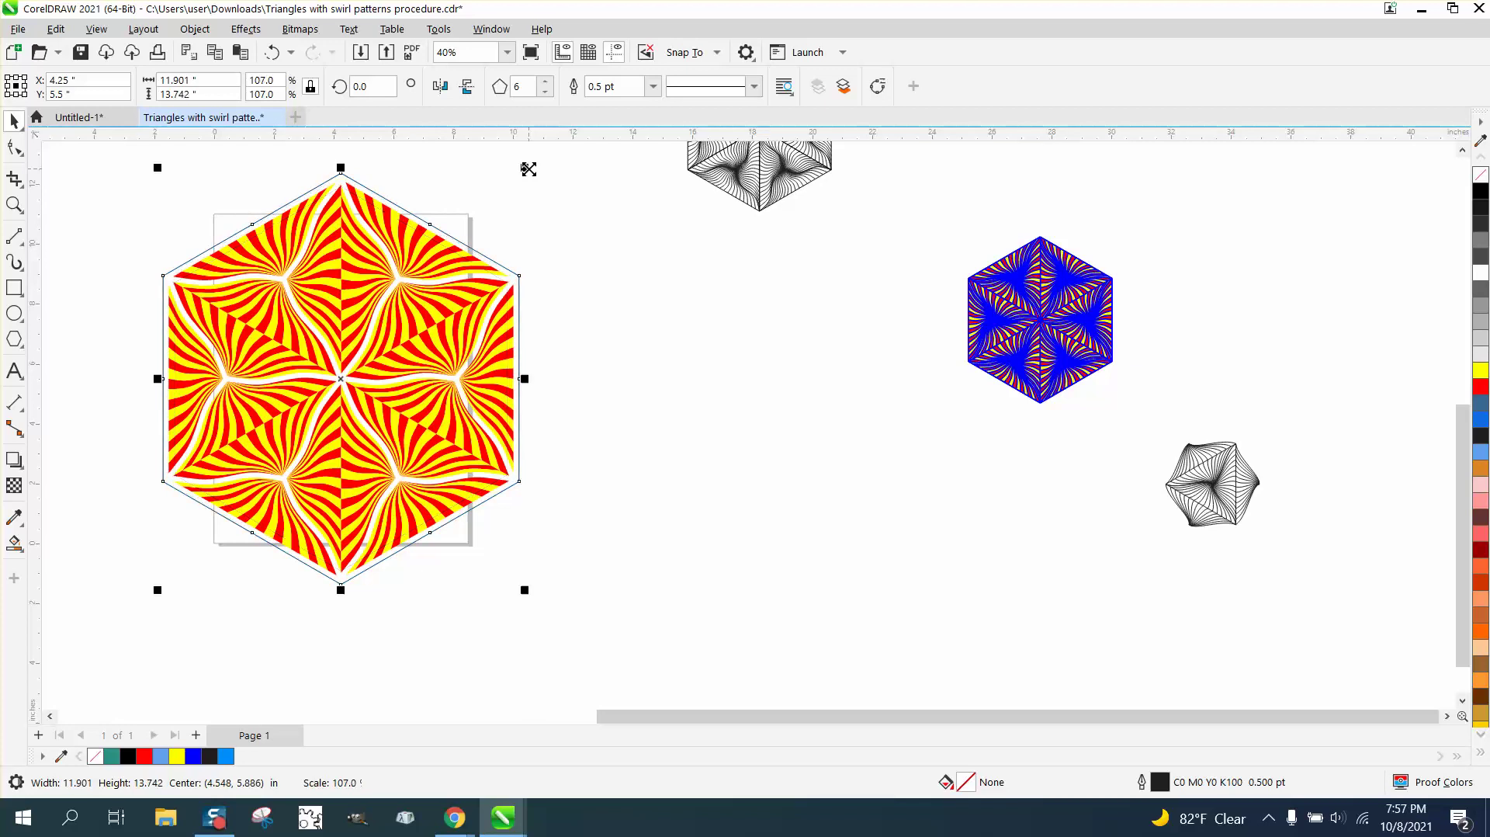
{"action": "left_click", "coordinate": [14, 205]}
{"action": "left_click_drag", "start_coordinate": [126, 164], "coordinate": [771, 616]}
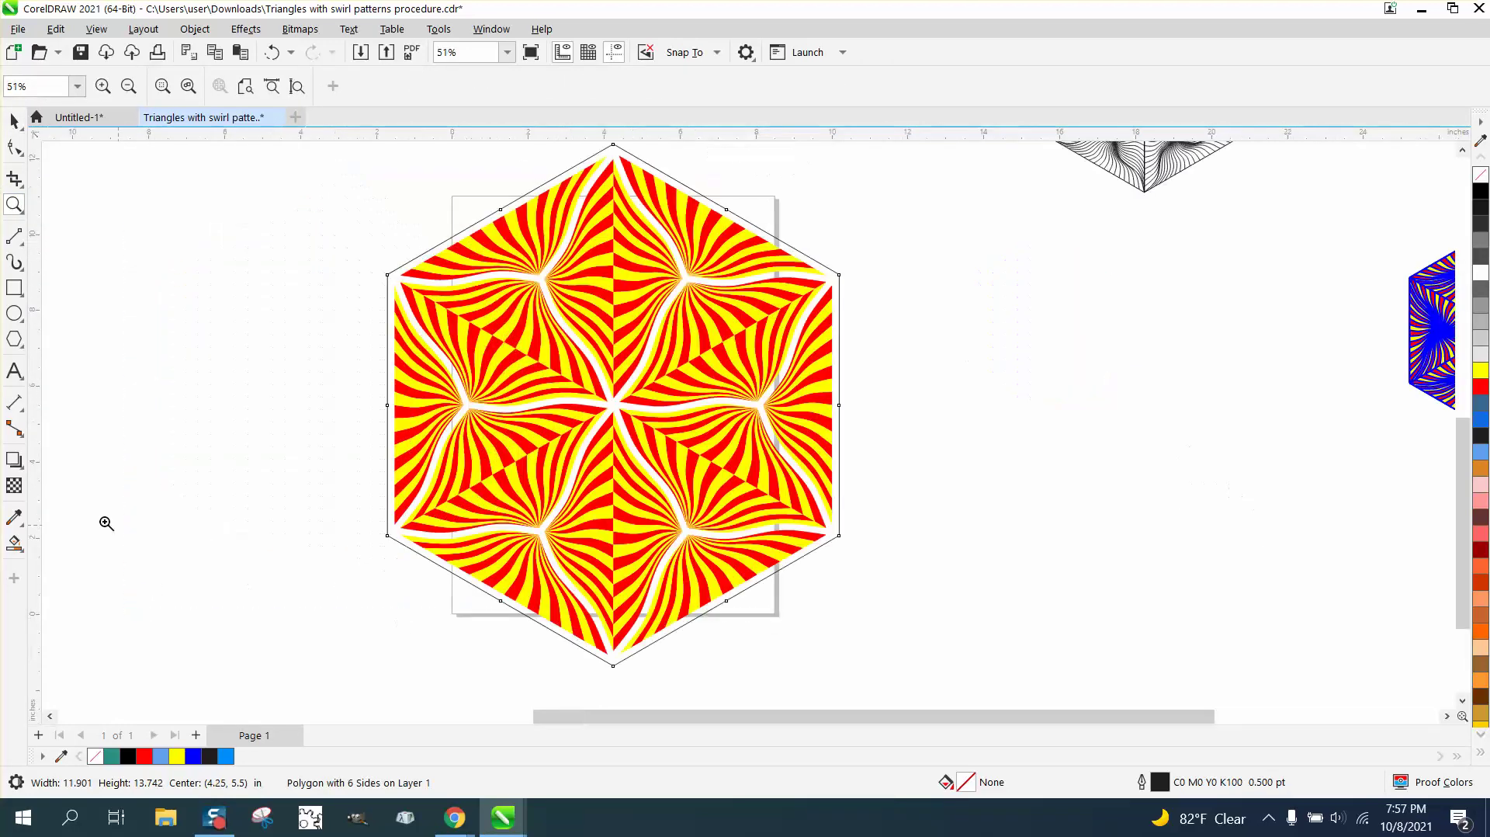
- Set the Smart Fill colour to pink (#FF0066) from the RGB palette
{"action": "left_click", "coordinate": [14, 543]}
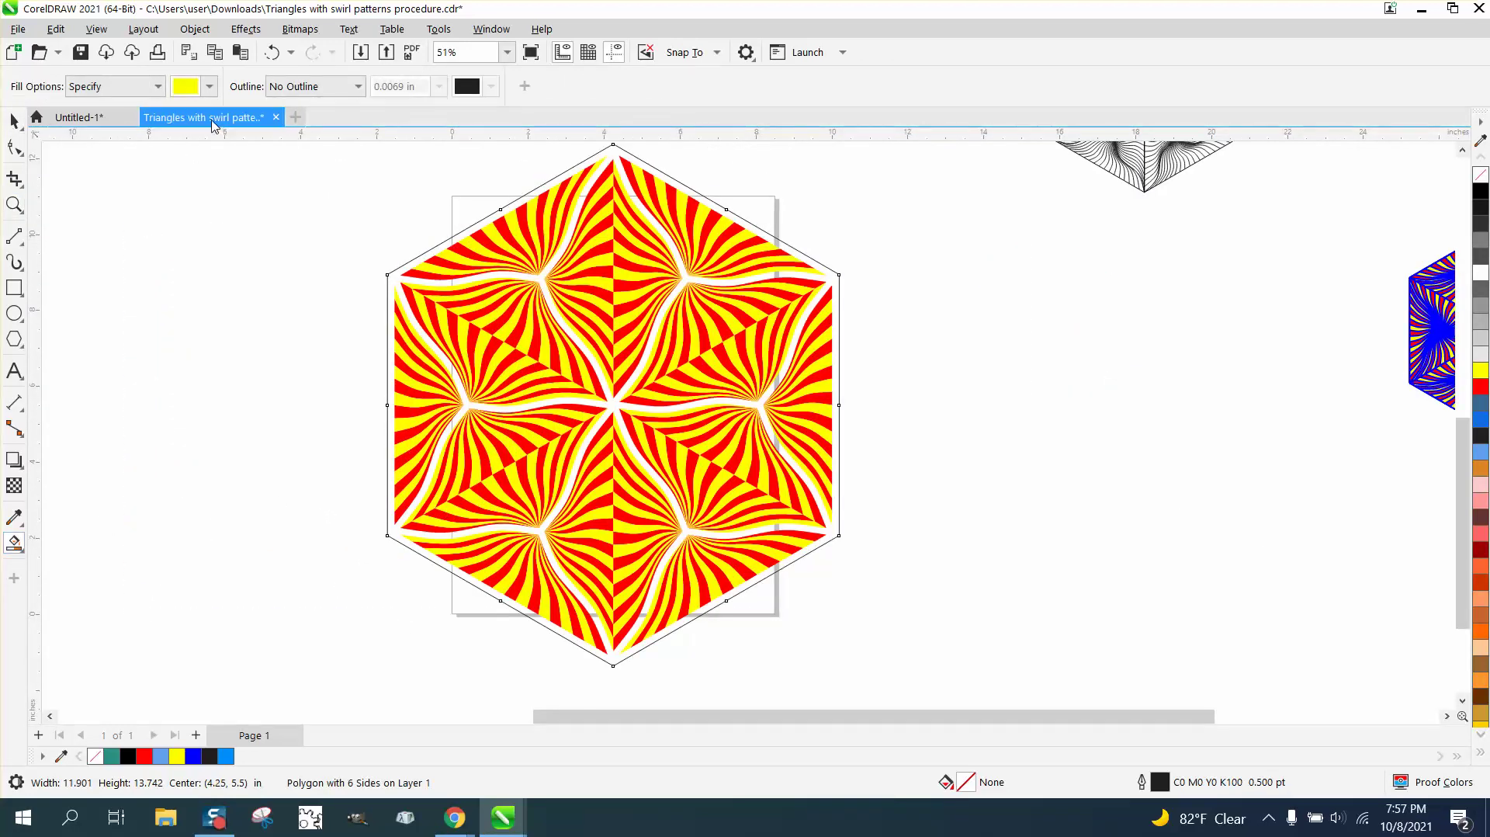
{"action": "left_click", "coordinate": [210, 86]}
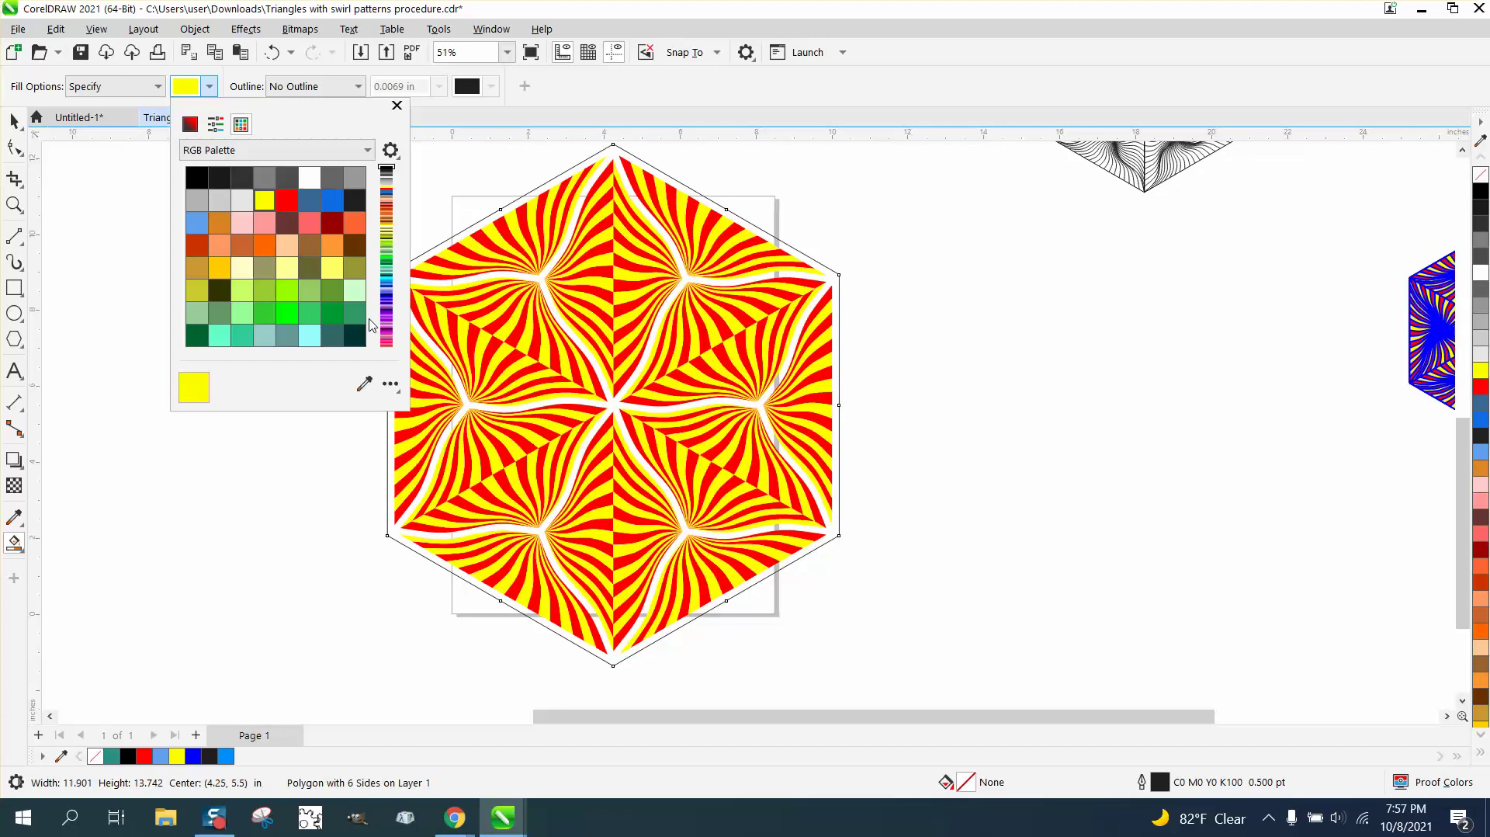
{"action": "left_click", "coordinate": [387, 321]}
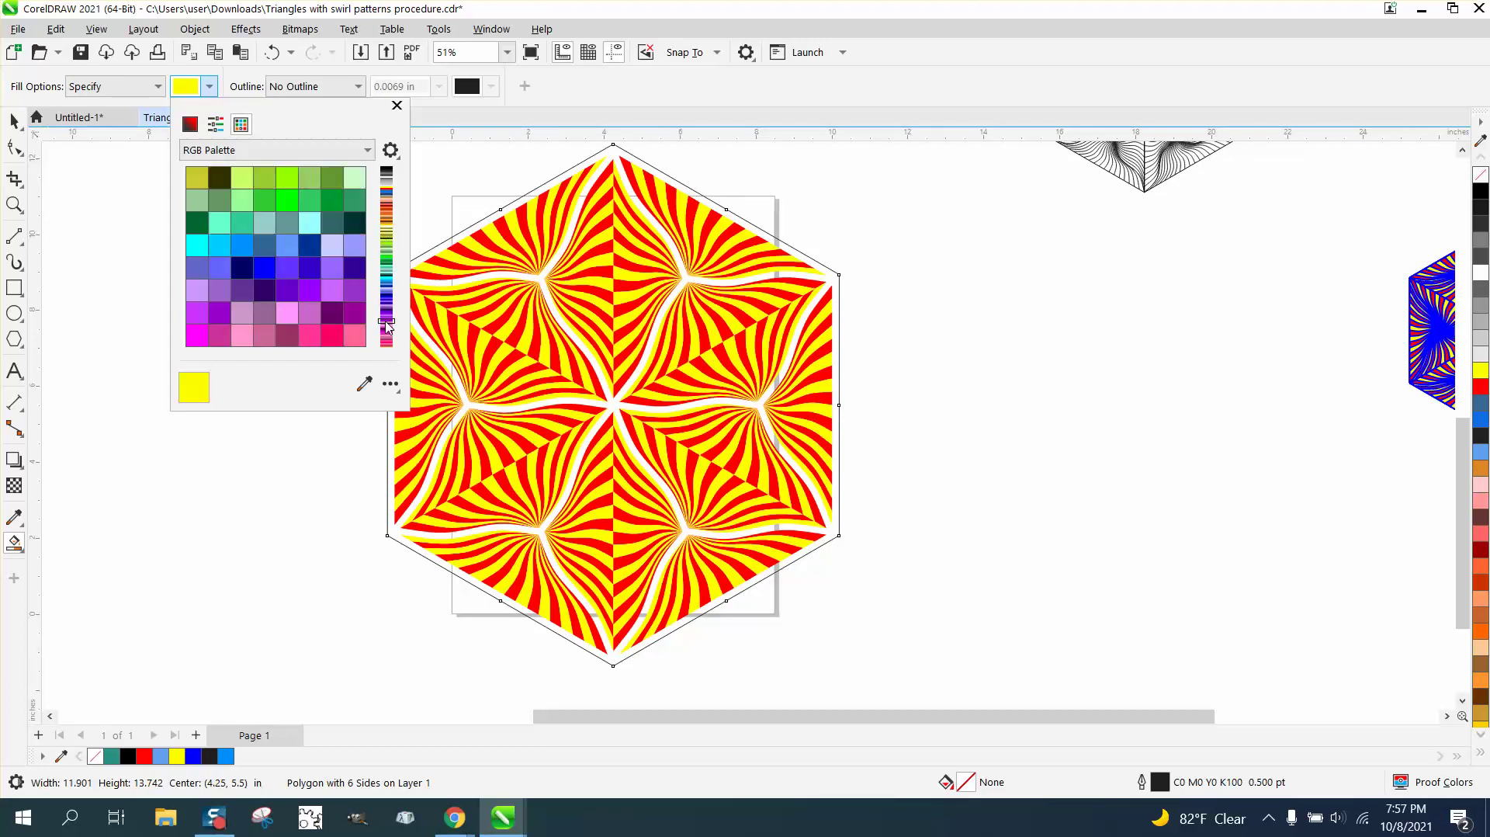
{"action": "left_click", "coordinate": [330, 336]}
- Try the pink Smart Fill on the white gap in the left-hand triangle, and undo that fill
{"action": "left_click", "coordinate": [433, 347]}
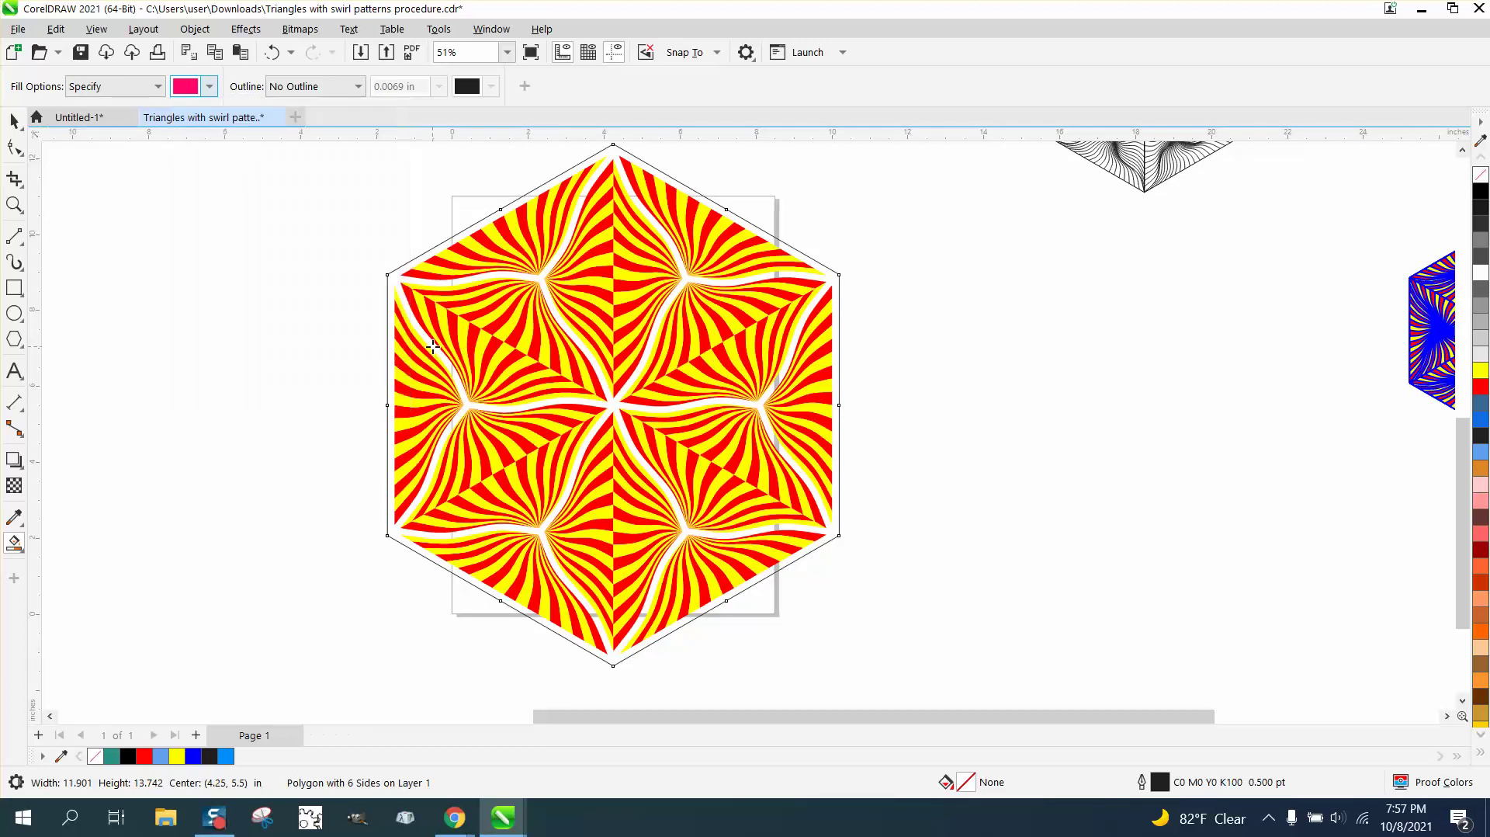
{"action": "left_click", "coordinate": [433, 347]}
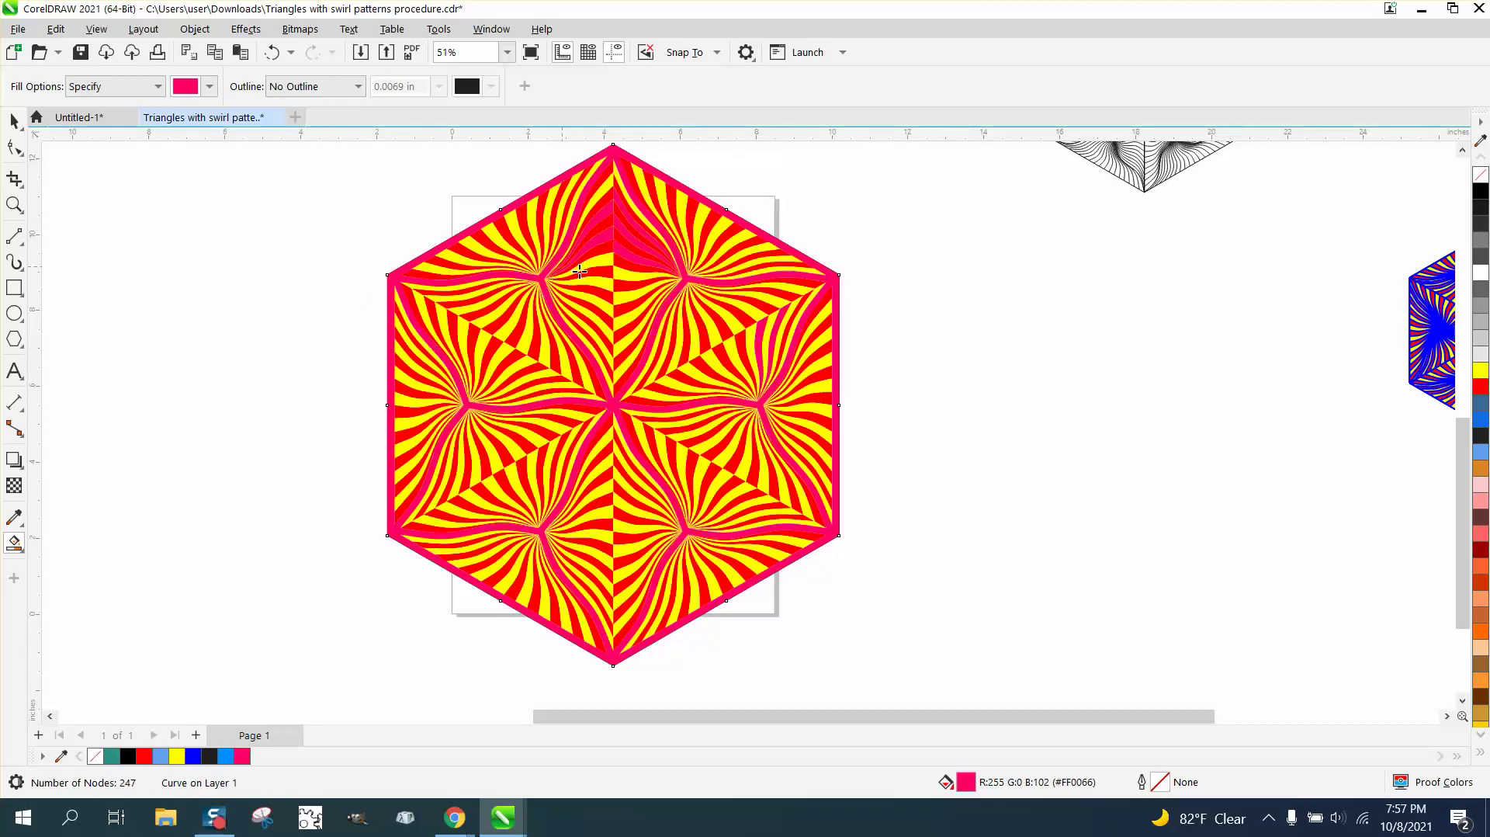
{"action": "left_click", "coordinate": [272, 52]}
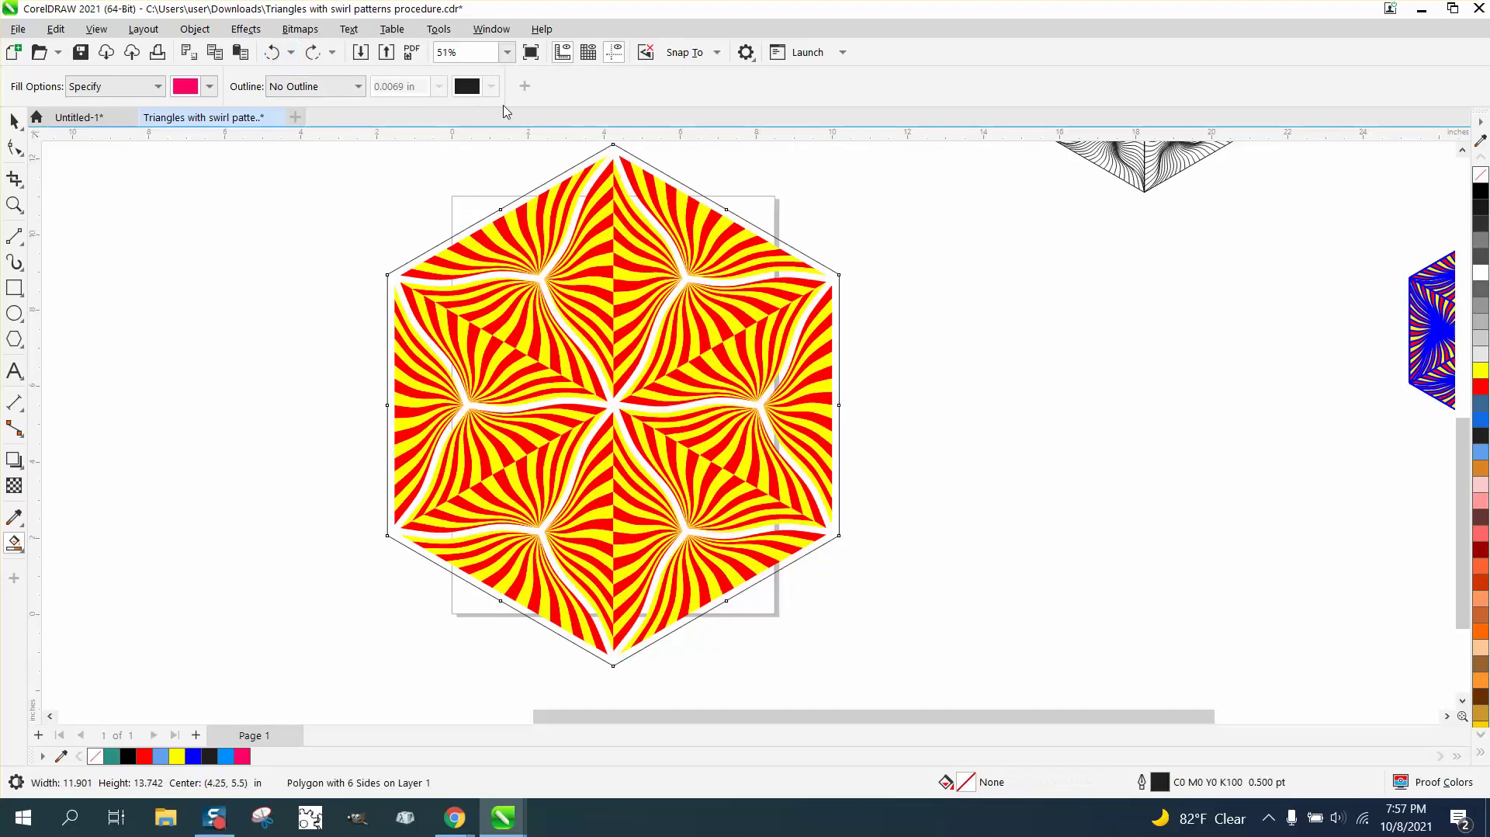
- Smart-fill the hexagon's border and connected gaps from its top corner, and recolour the new shape's fill and outline light blue (#629FED)
{"action": "left_click", "coordinate": [617, 149]}
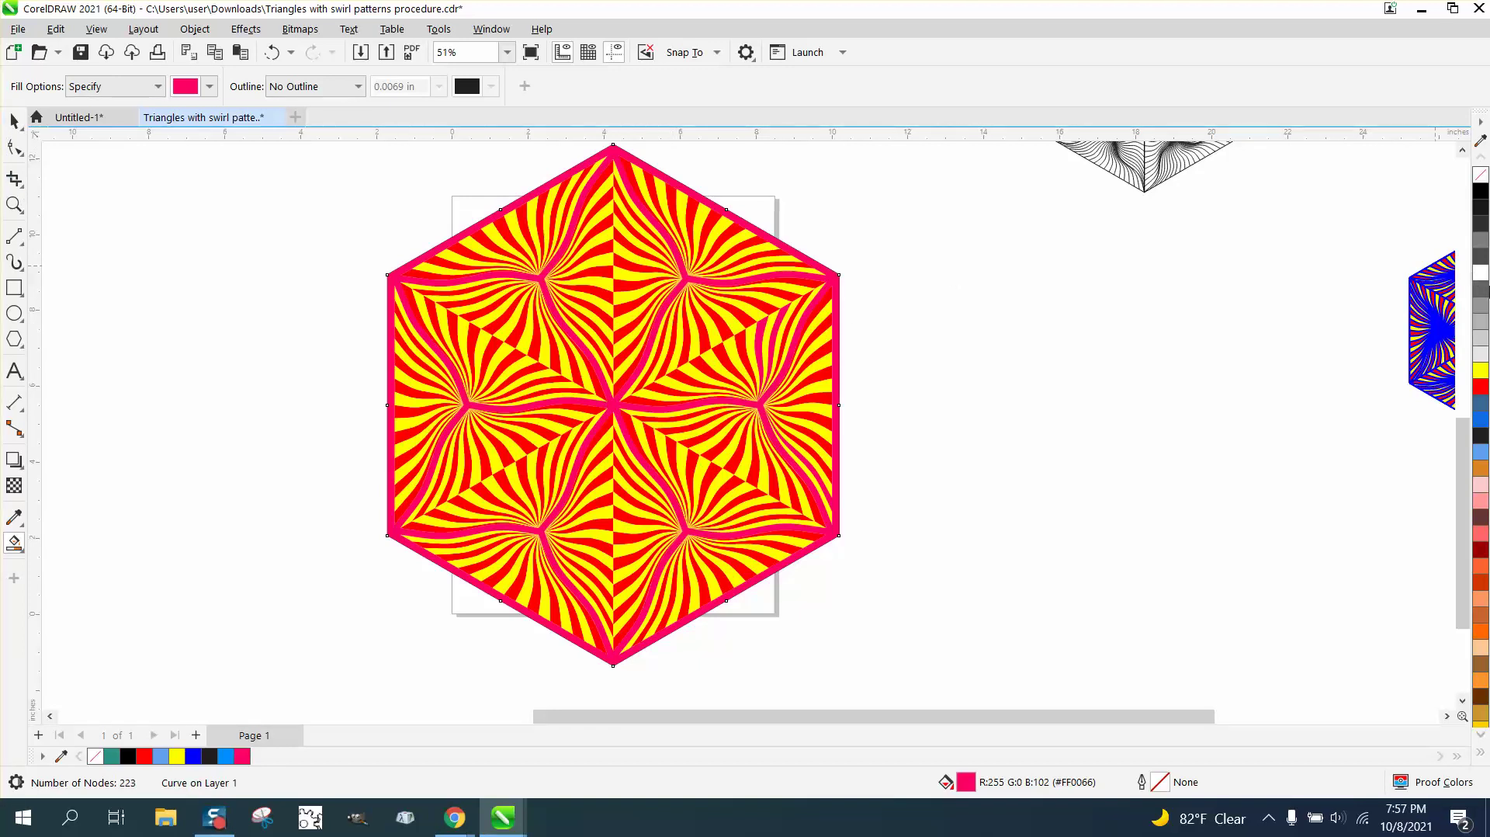
{"action": "right_click", "coordinate": [1482, 458]}
{"action": "left_click", "coordinate": [1482, 458]}
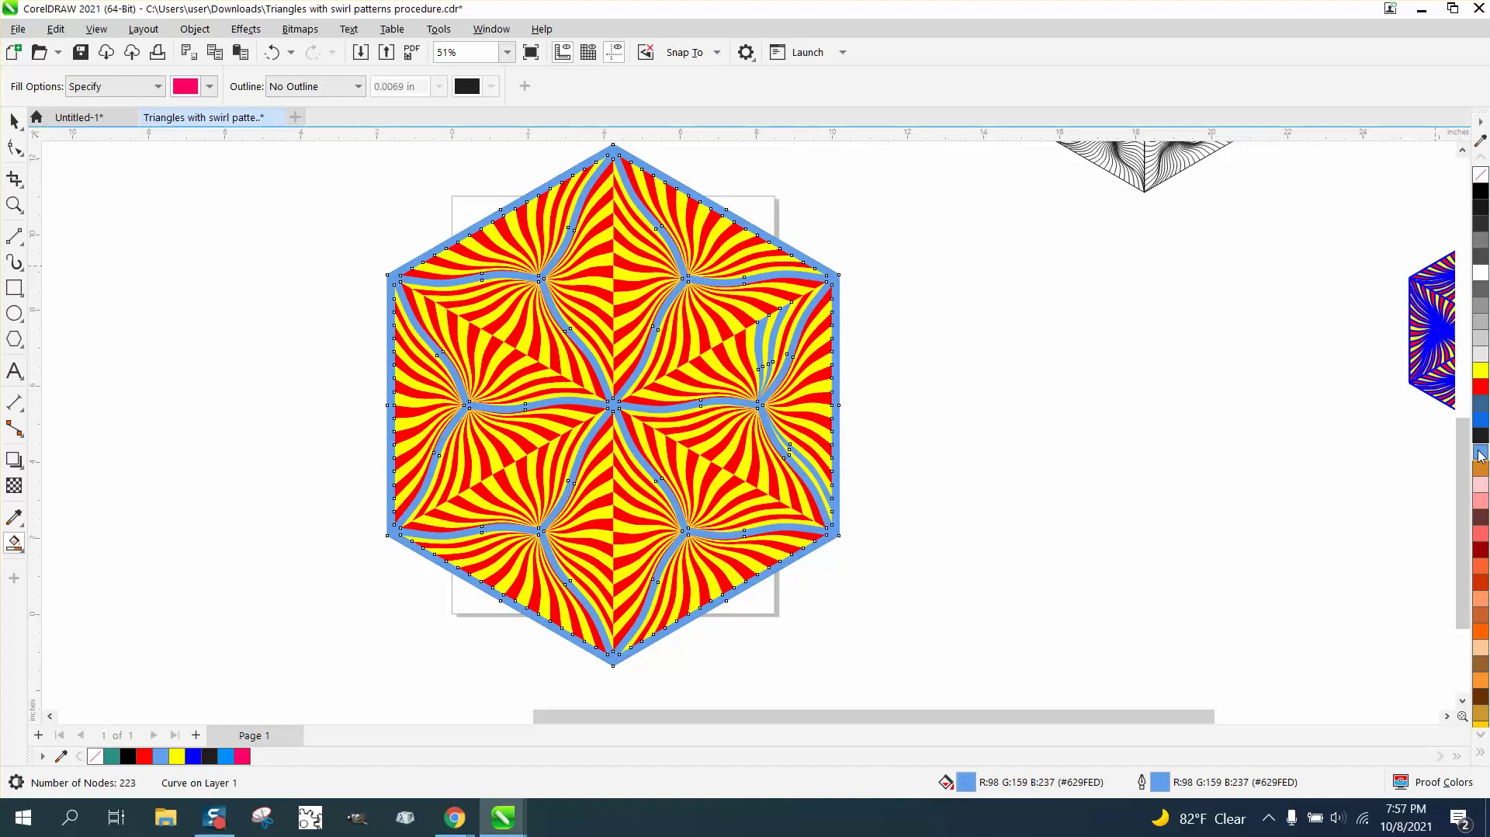
{"action": "key", "text": "ctrl+z"}
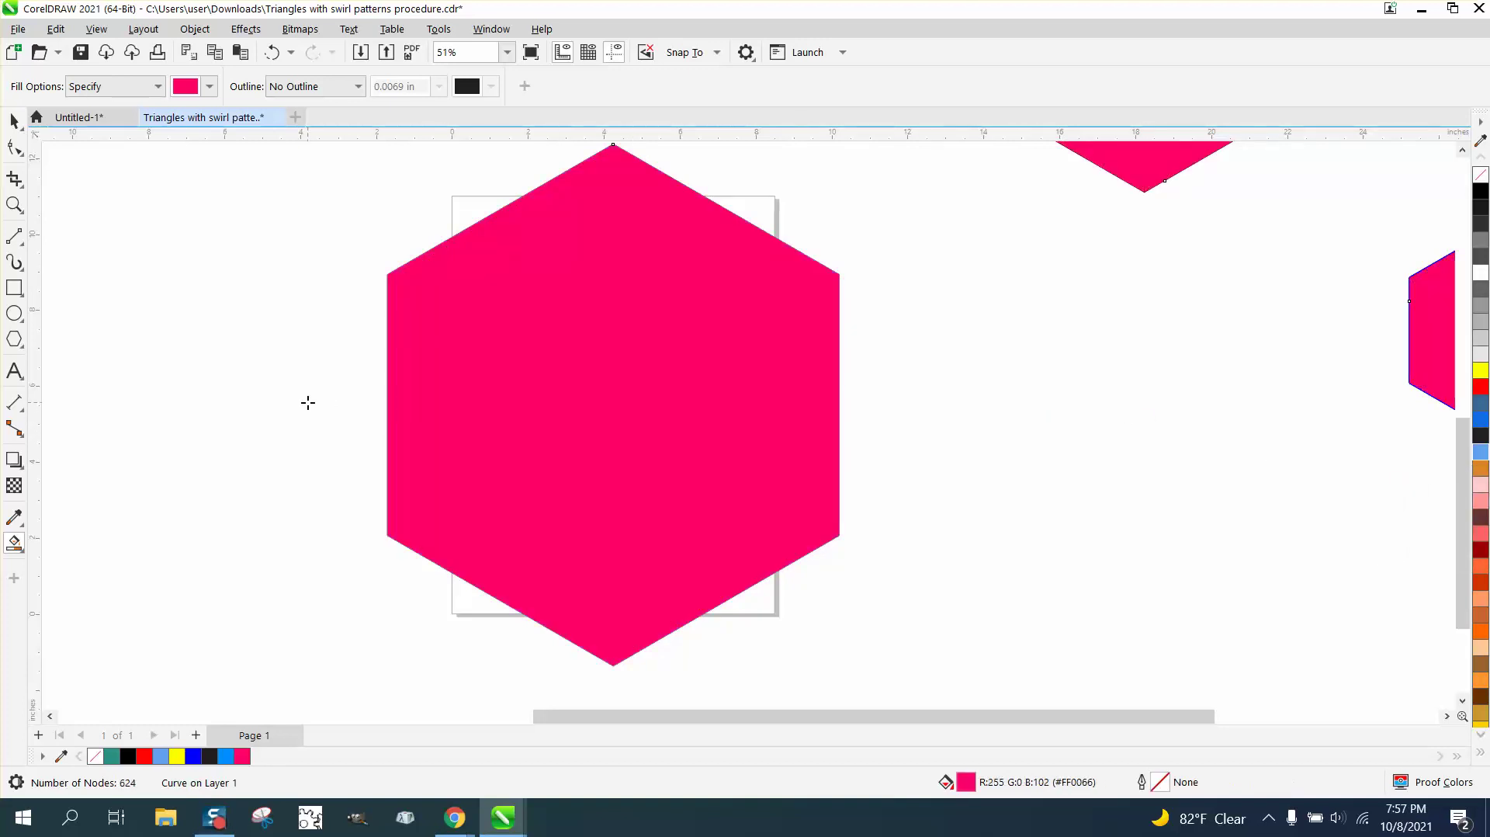